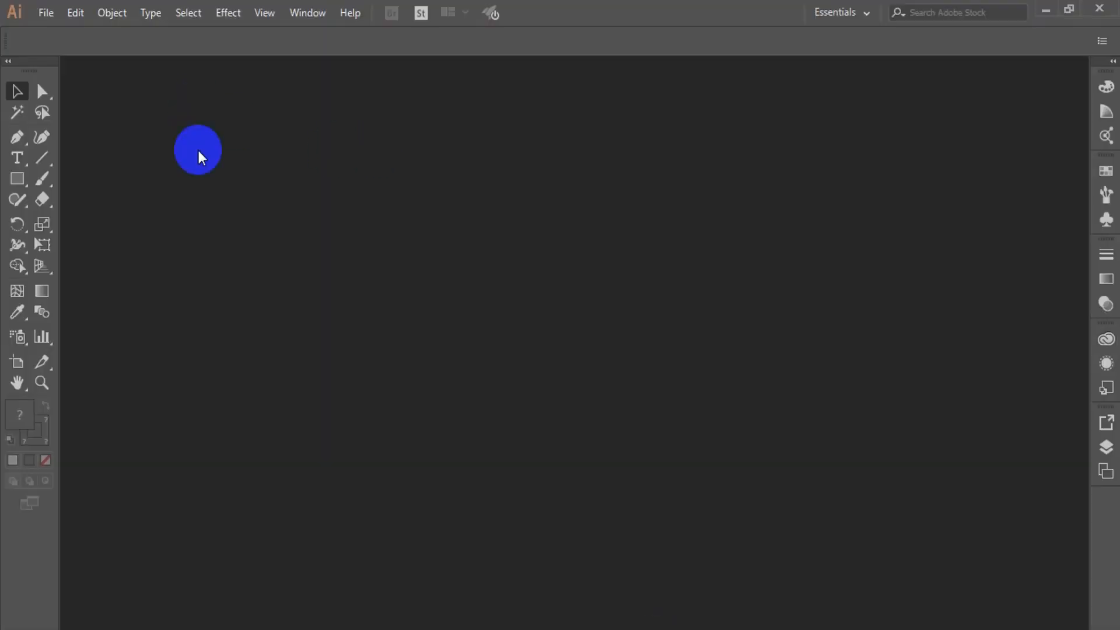
Step: Start a new document and bring up the blank document presets for Web
click(45, 13)
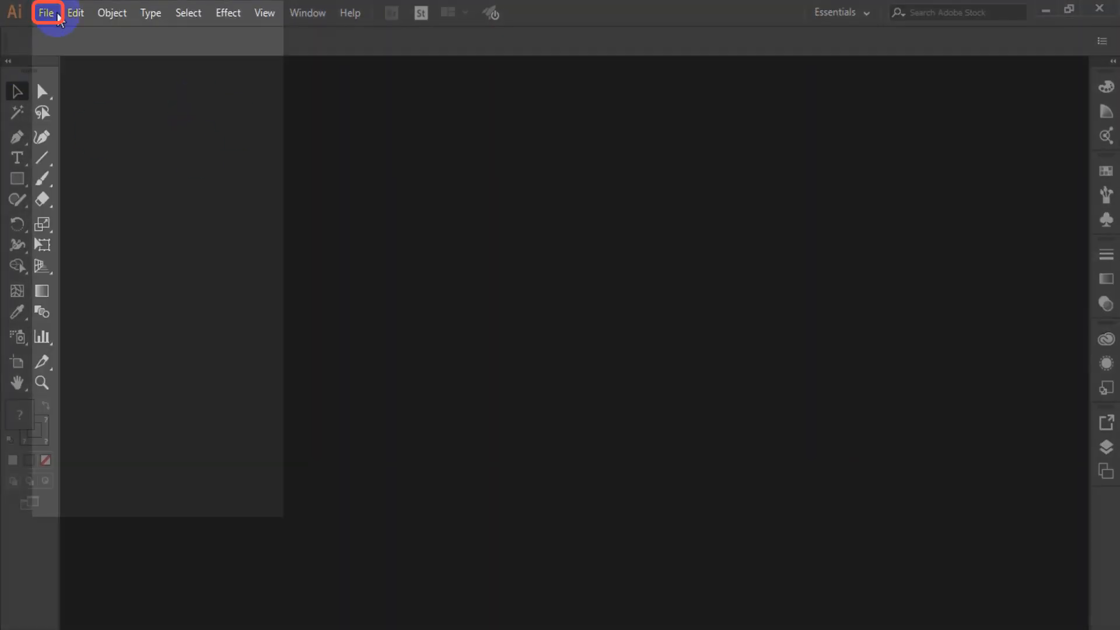
click(56, 36)
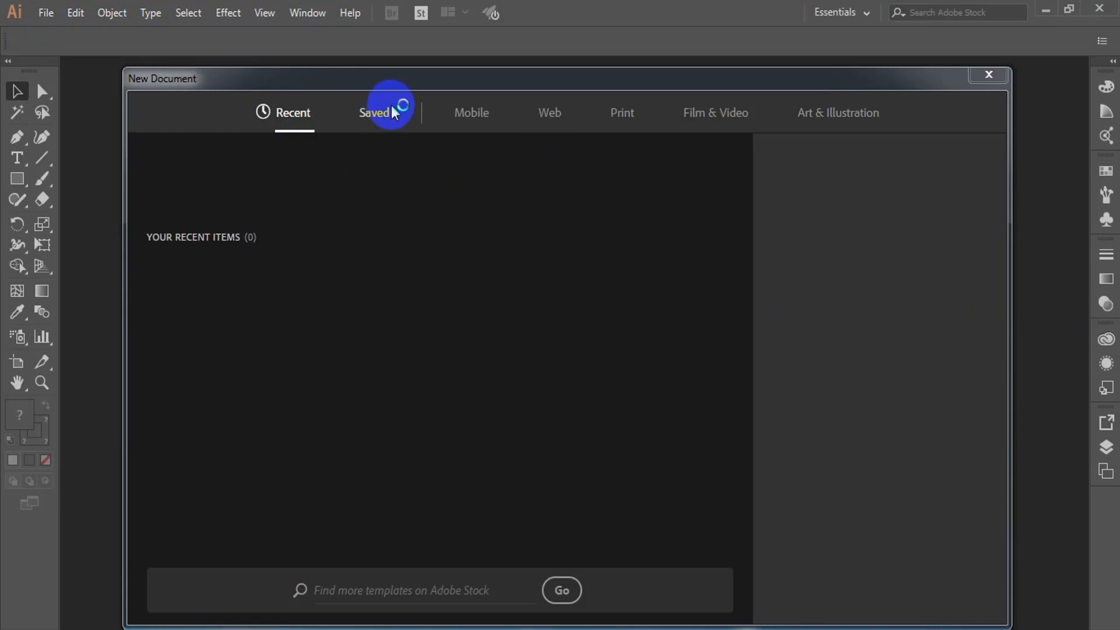
click(390, 111)
click(305, 116)
click(471, 114)
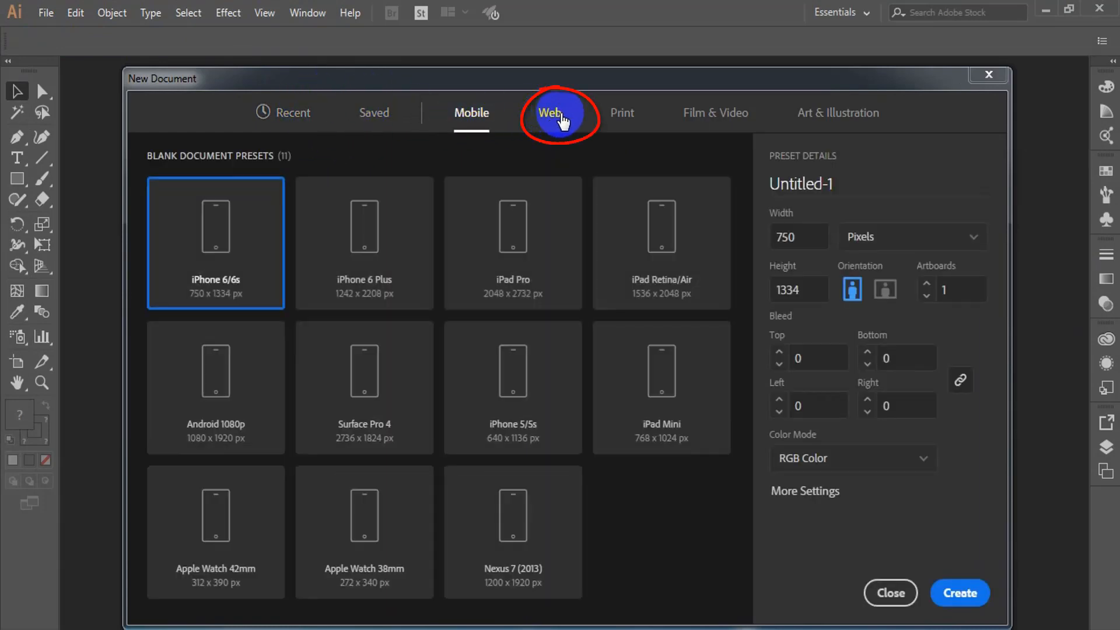
click(559, 113)
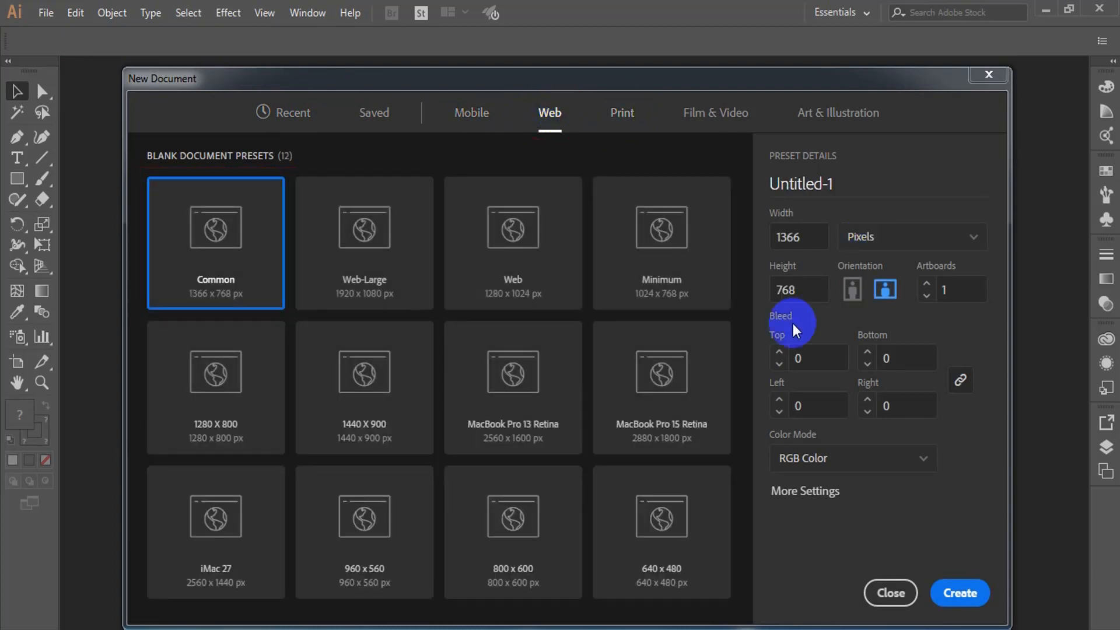
Step: Set the document to 1000 by 1000 pixels in RGB Color and create it
click(808, 232)
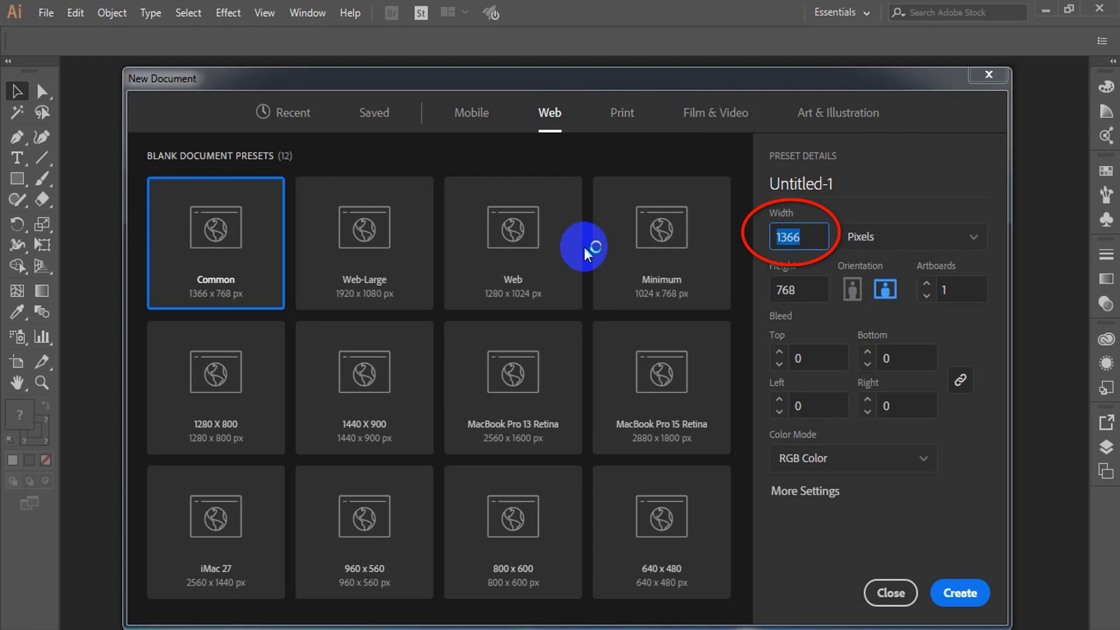
text(1000)
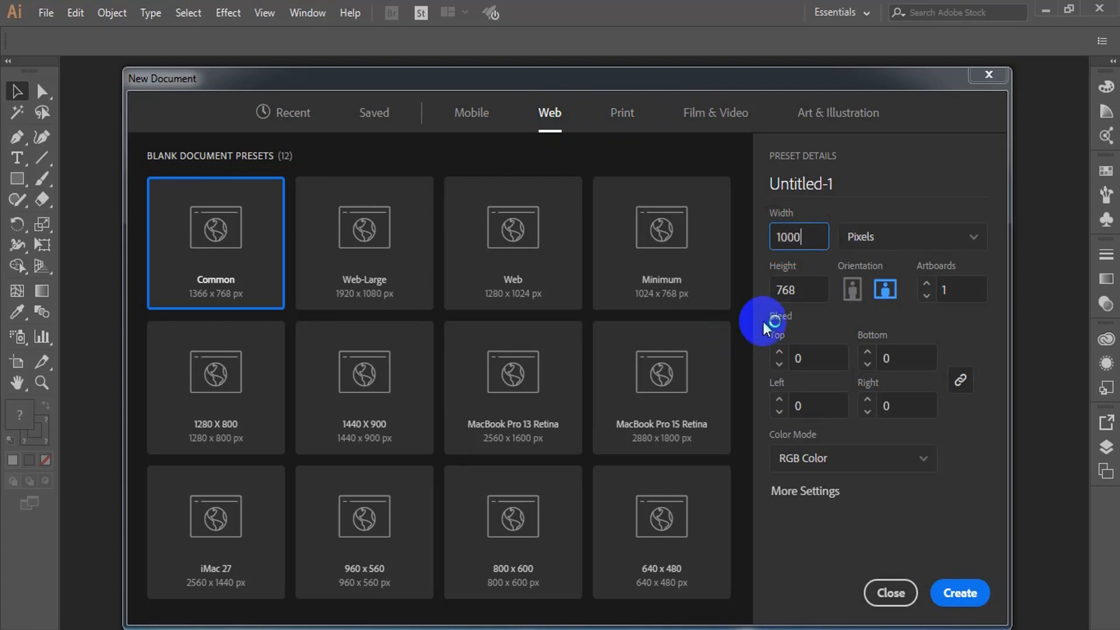
click(811, 289)
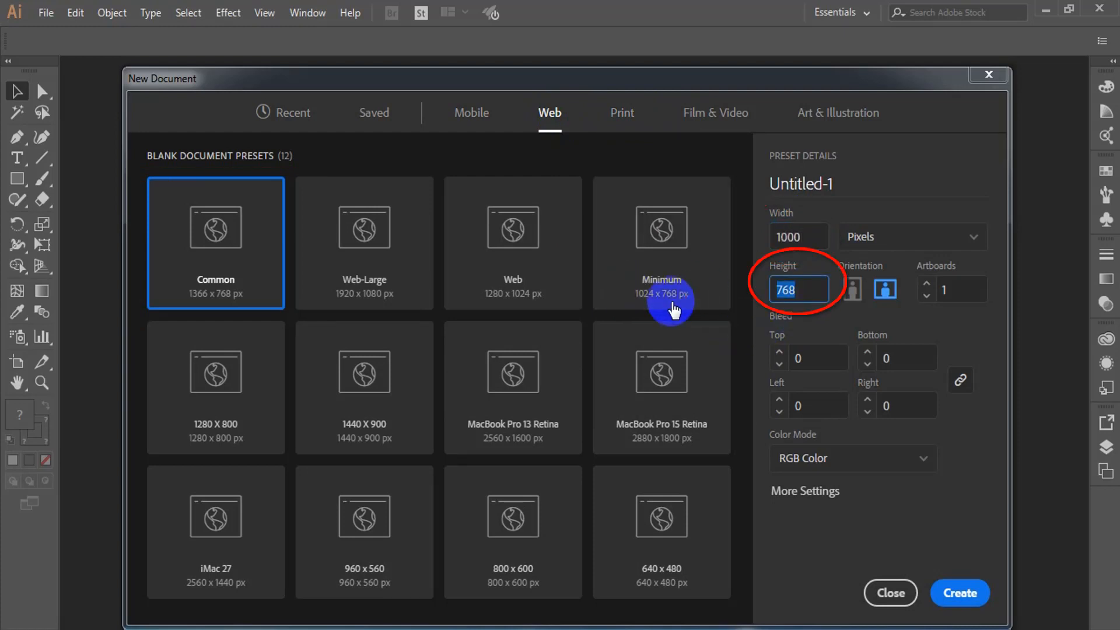
text(1000)
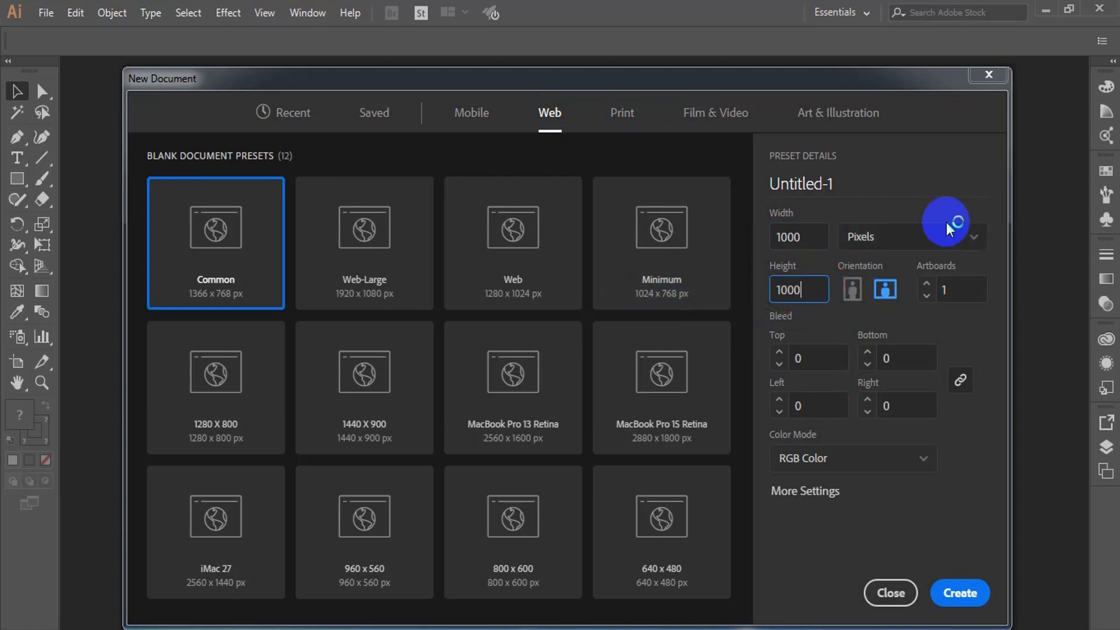
click(860, 466)
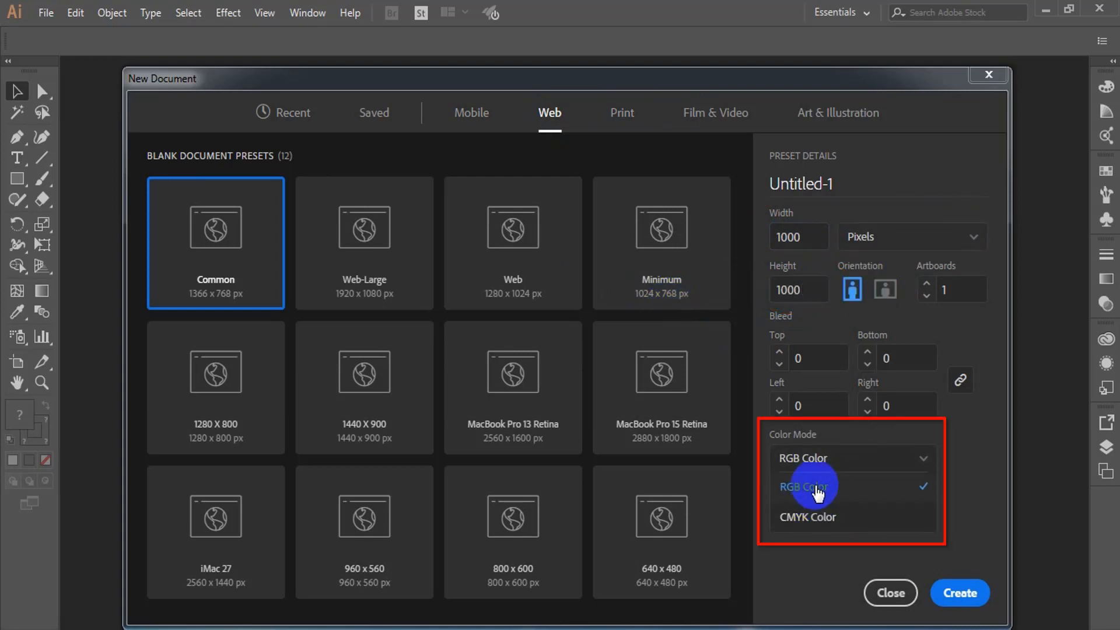
click(817, 493)
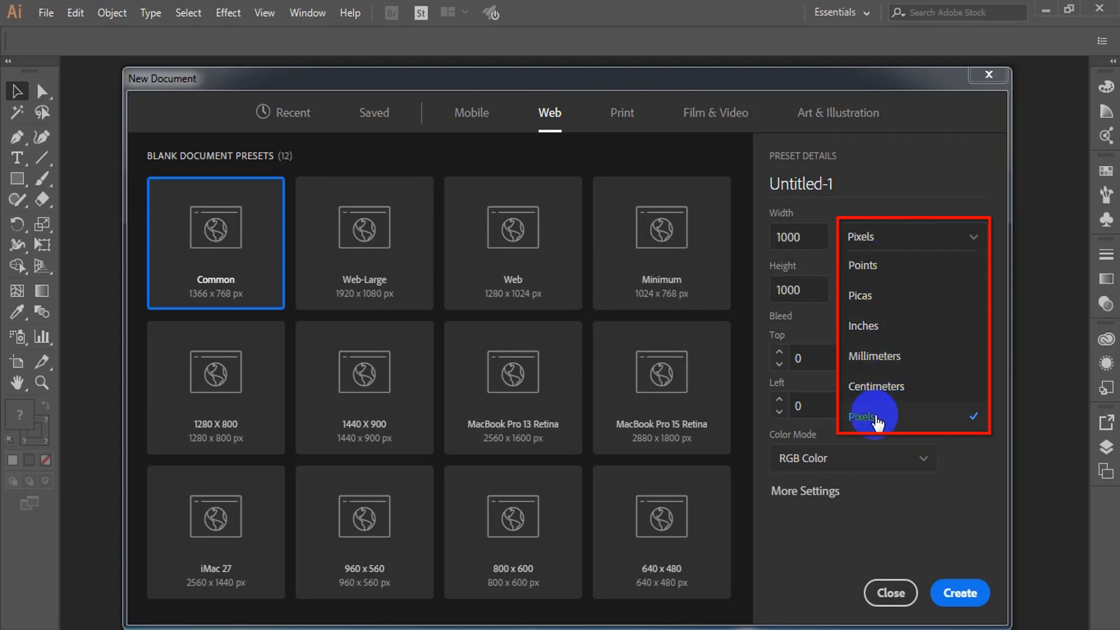
click(875, 417)
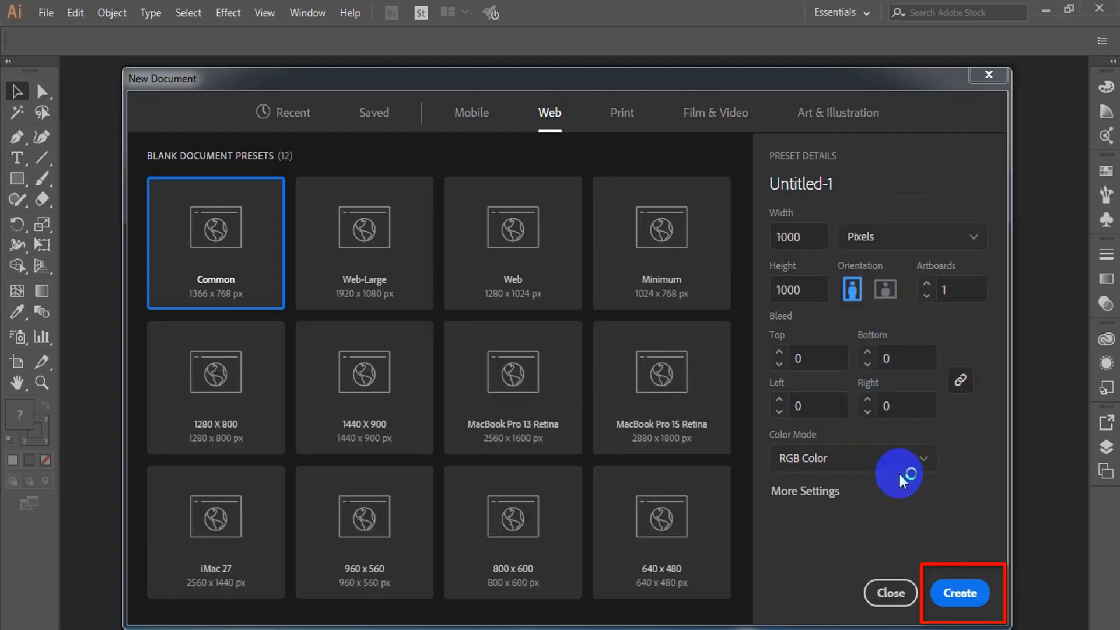
click(957, 593)
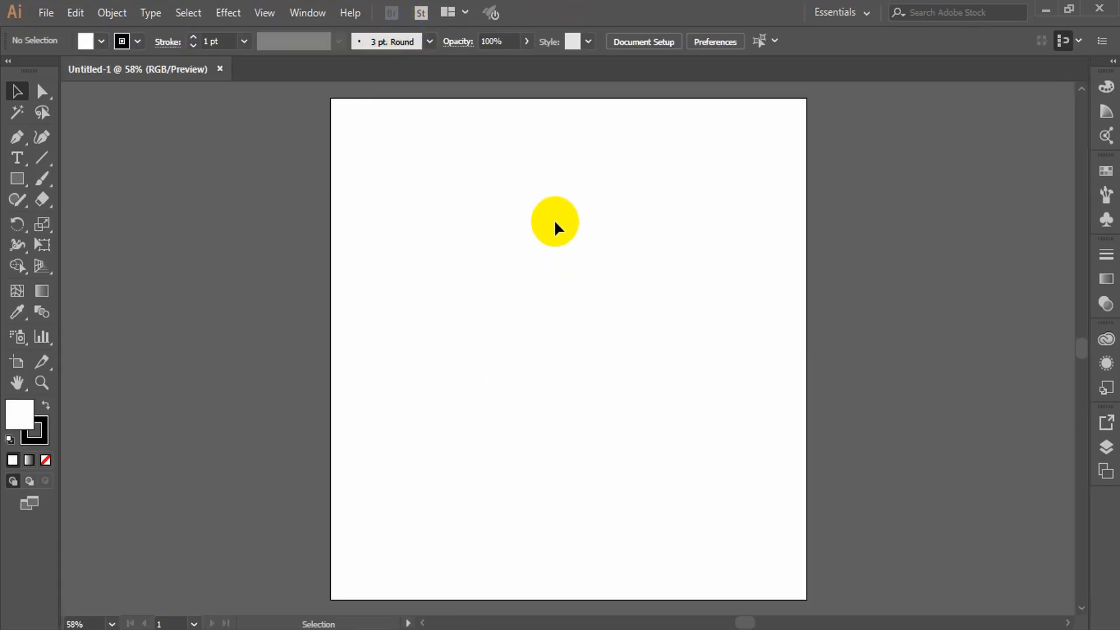
Step: Set the stroke to none and the fill colour to black
click(41, 426)
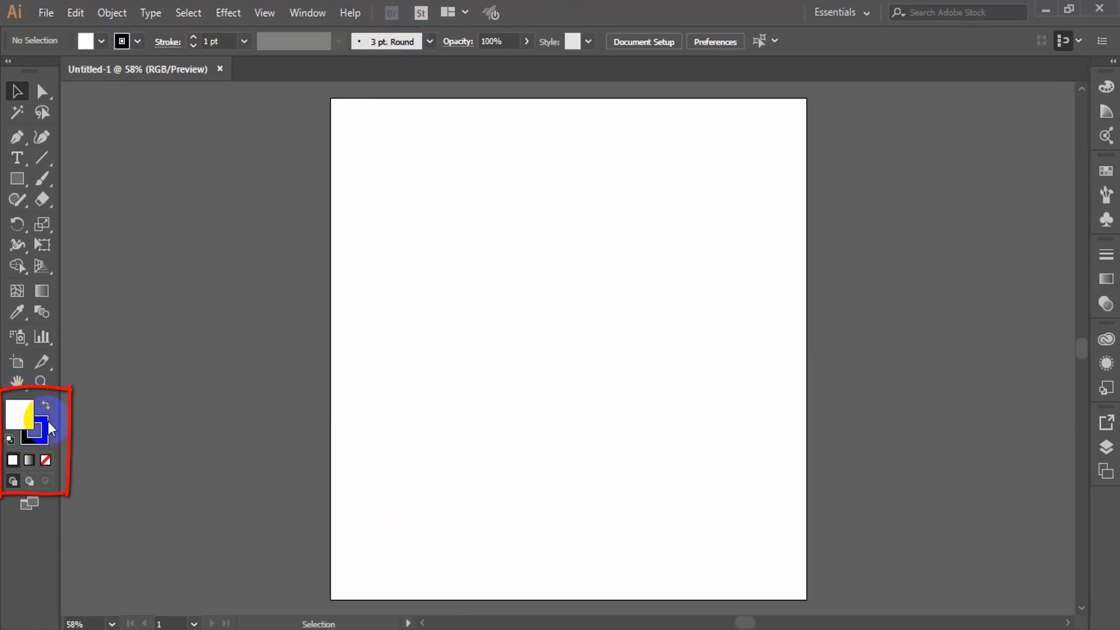
click(43, 429)
click(46, 461)
click(20, 418)
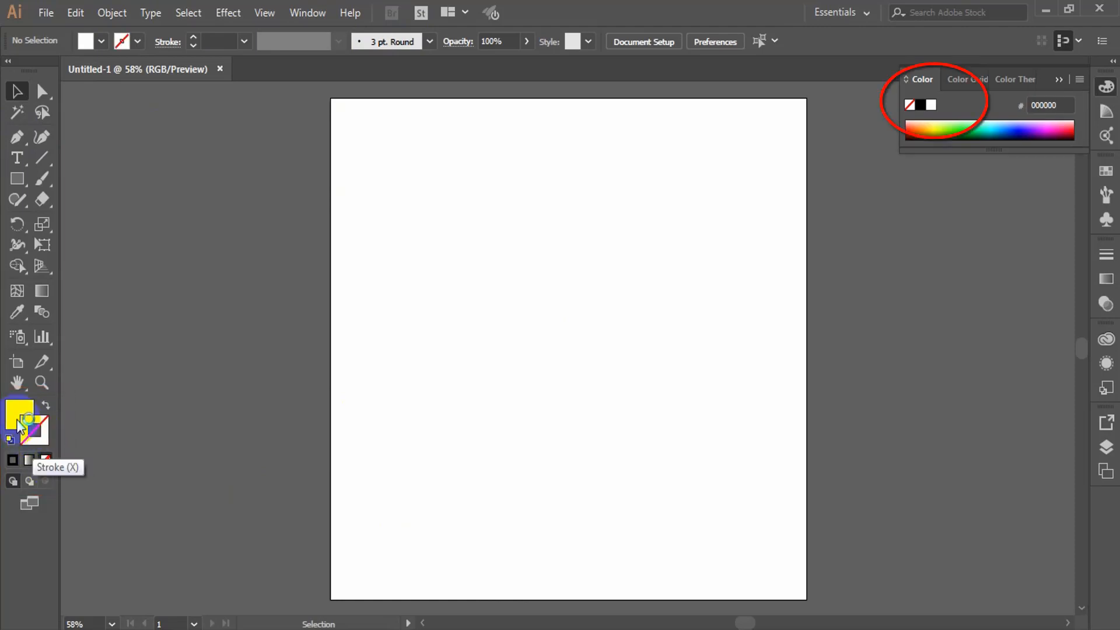
click(918, 106)
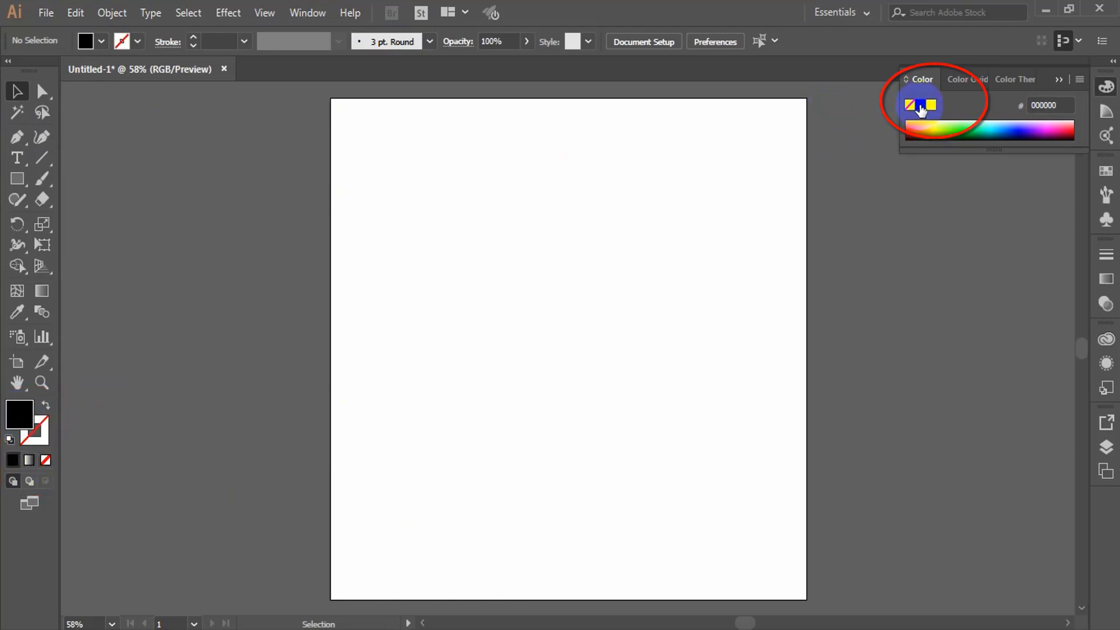
Step: Draw a black rectangle about 841 by 601 px on the artboard and centre it horizontally
click(22, 198)
click(17, 178)
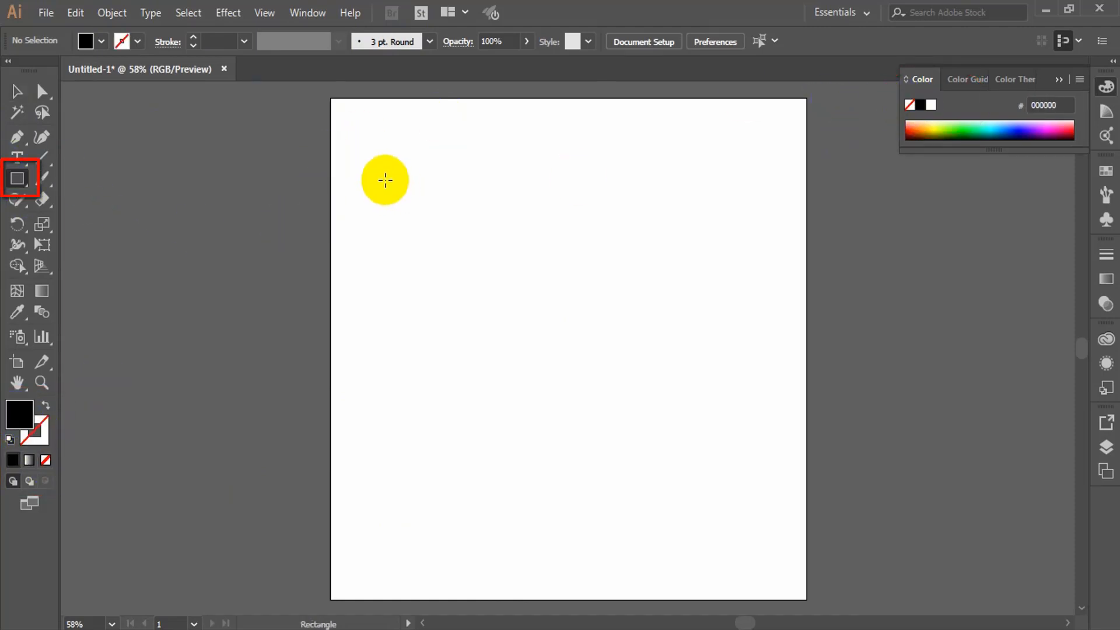
drag(384, 181, 786, 482)
click(13, 91)
drag(516, 242, 496, 229)
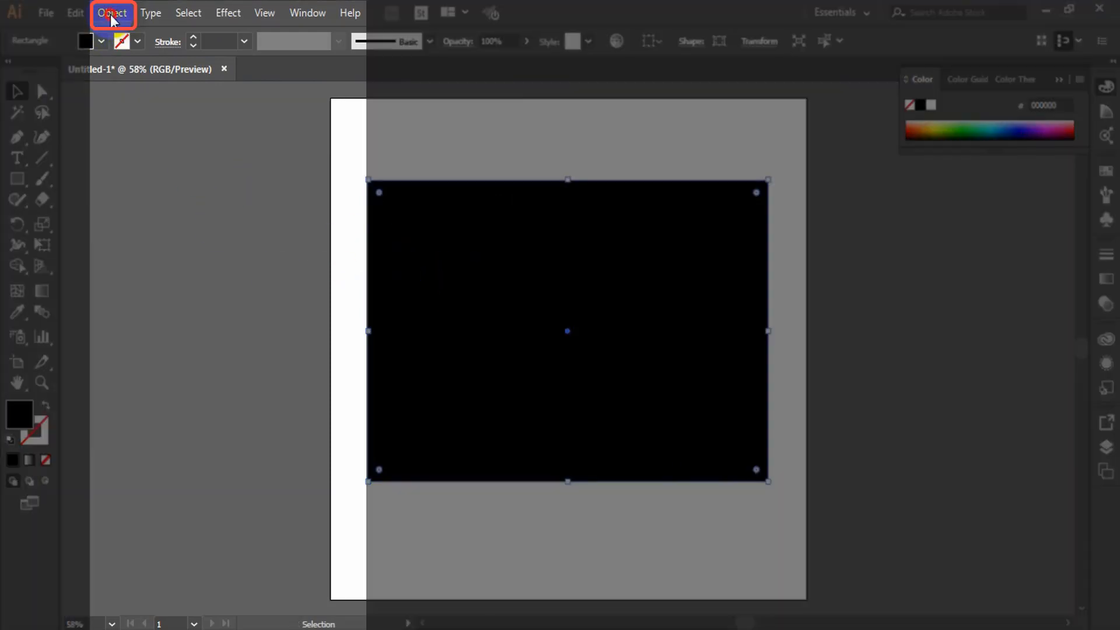
Step: Create a gradient mesh on the rectangle with 3 rows, 3 columns and Flat appearance
click(112, 12)
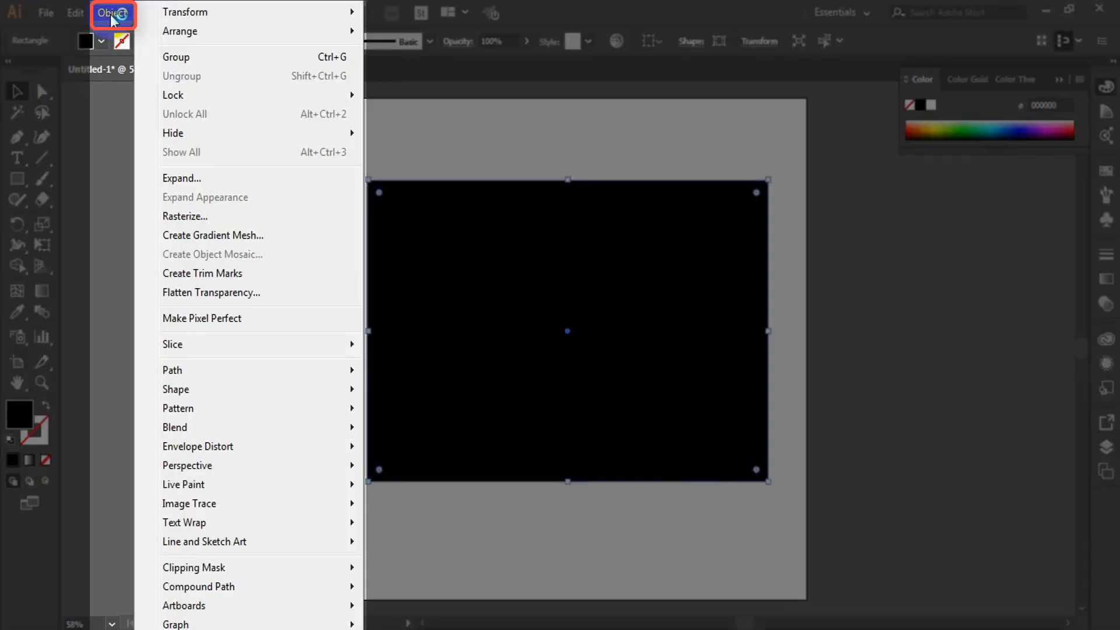
click(223, 235)
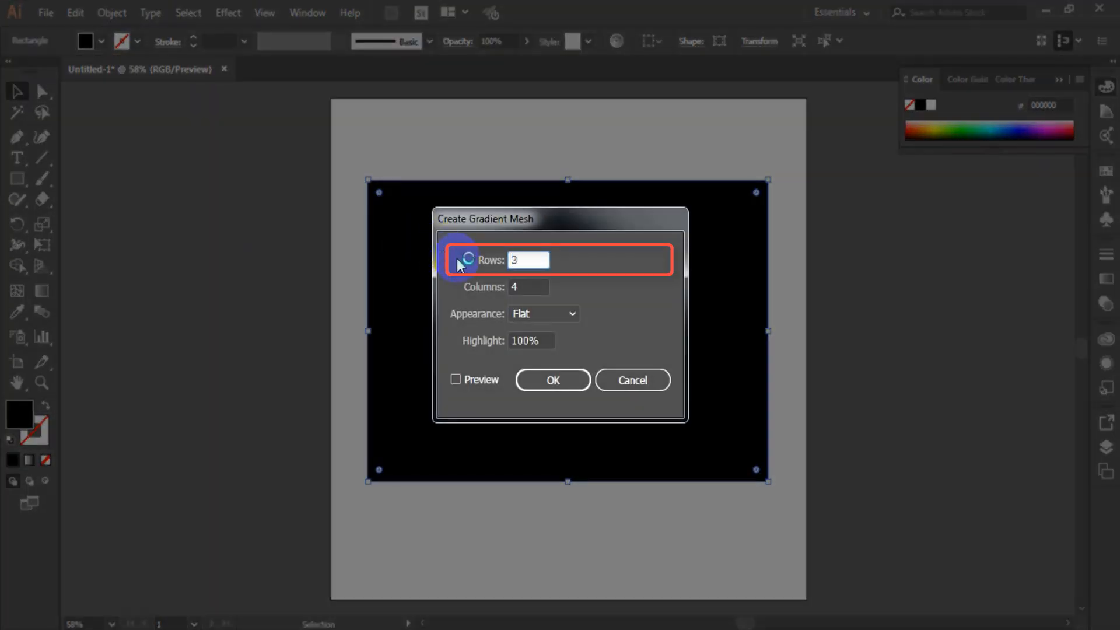
click(530, 294)
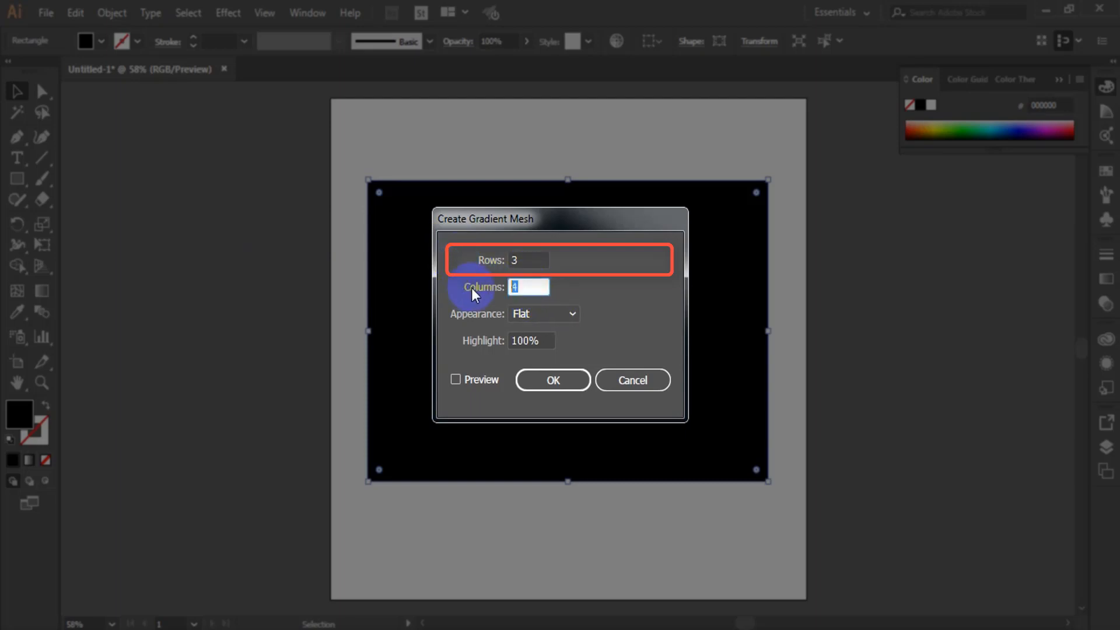
text(3)
click(458, 380)
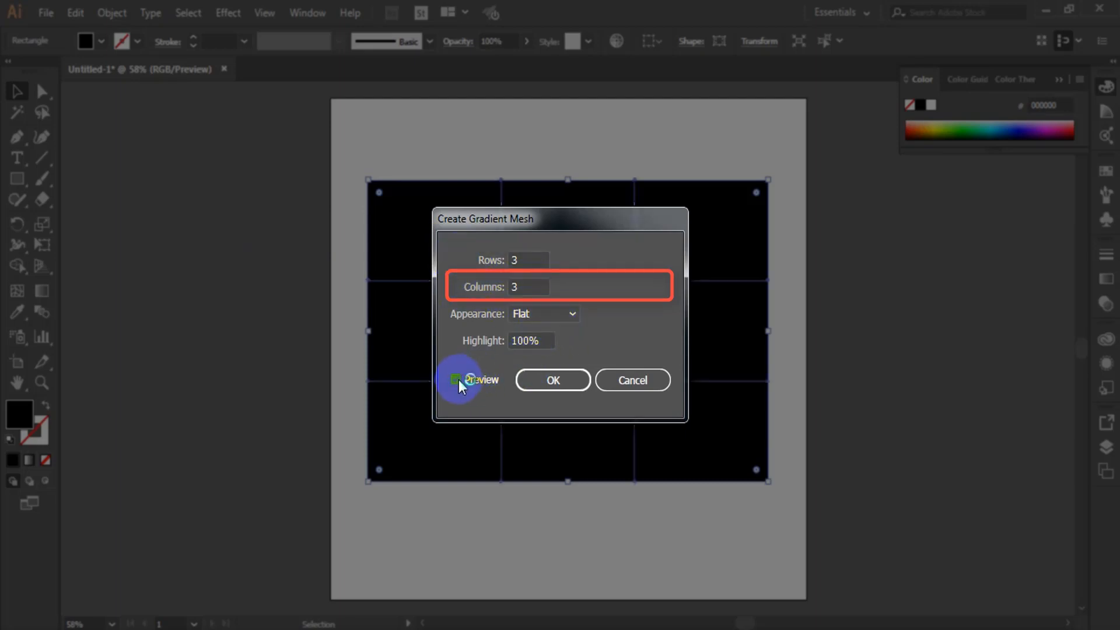
click(559, 380)
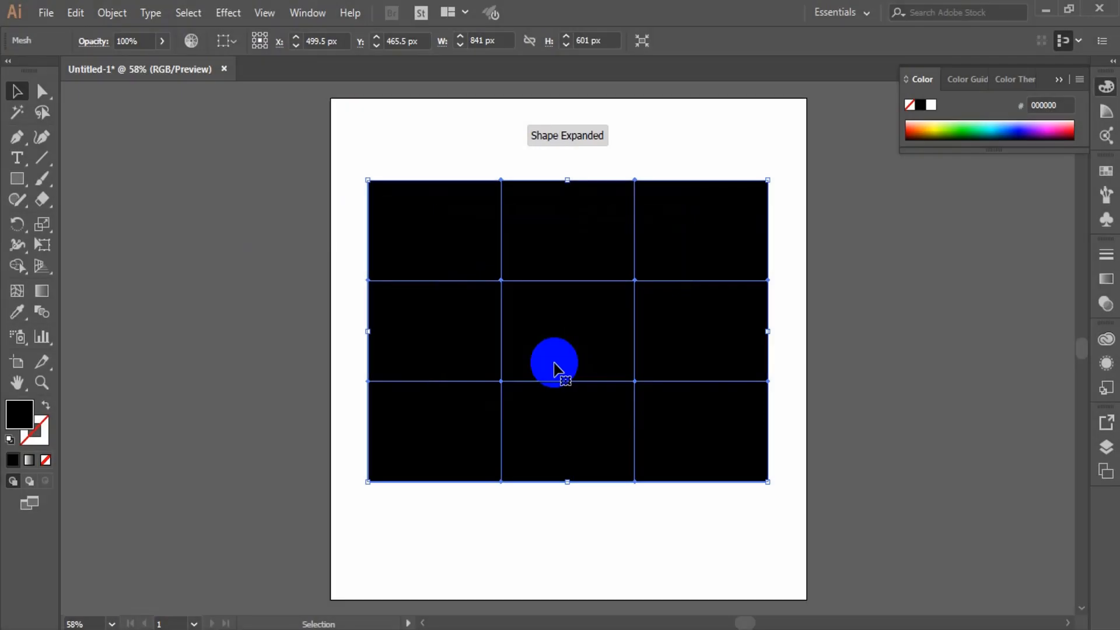
key(v)
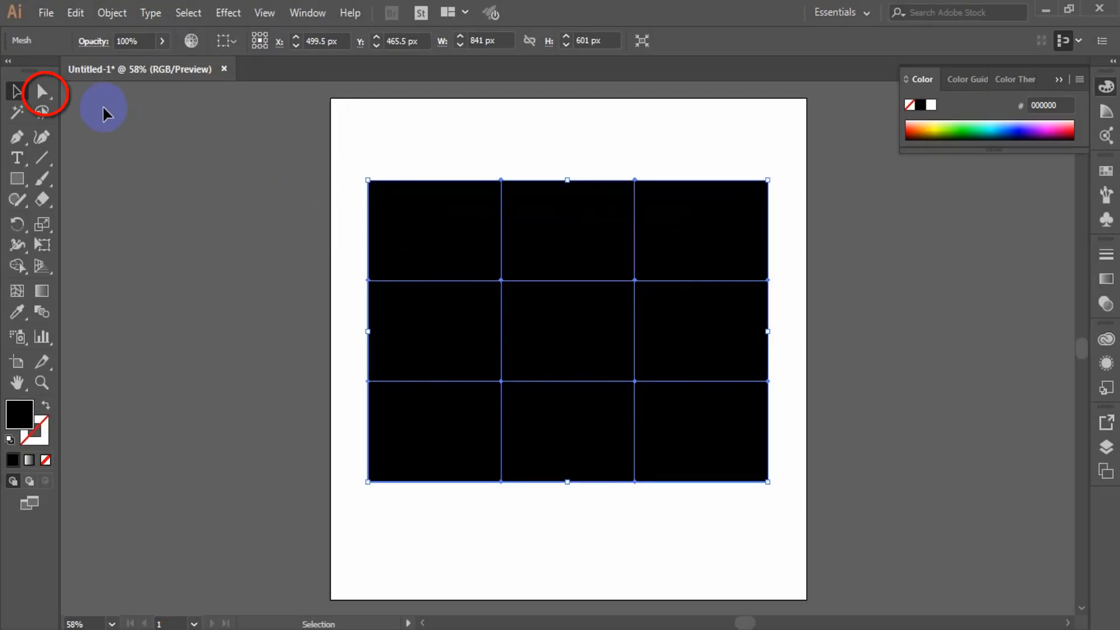
Step: Move the inner mesh points, raising the upper-left one about 53 px, lowering the upper-right one and raising the lower-right one slightly
click(42, 92)
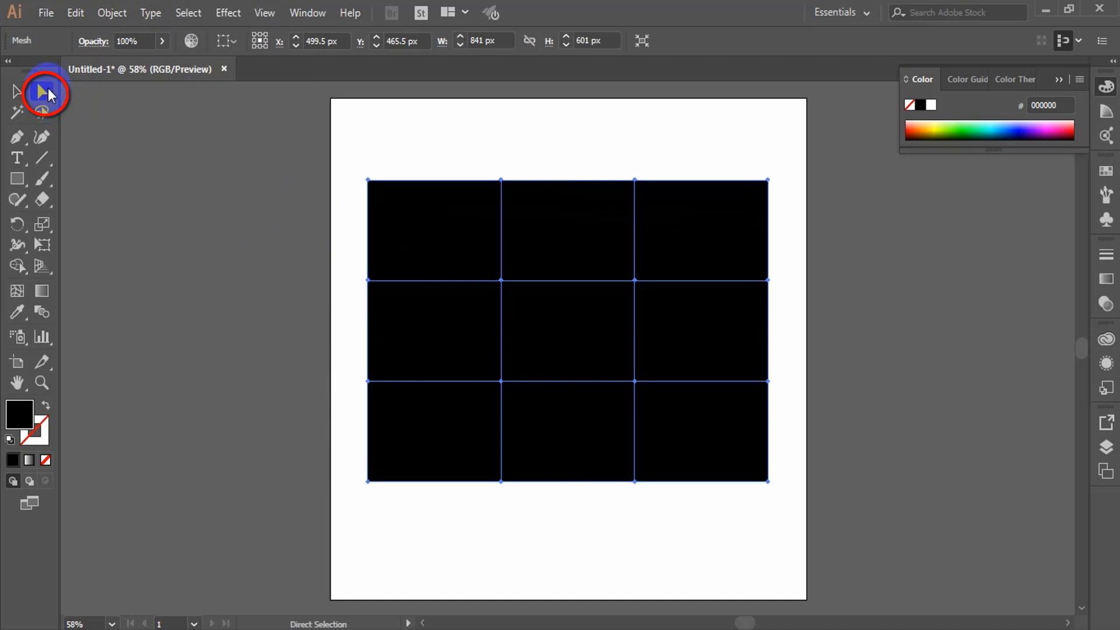
click(468, 252)
drag(501, 284, 501, 255)
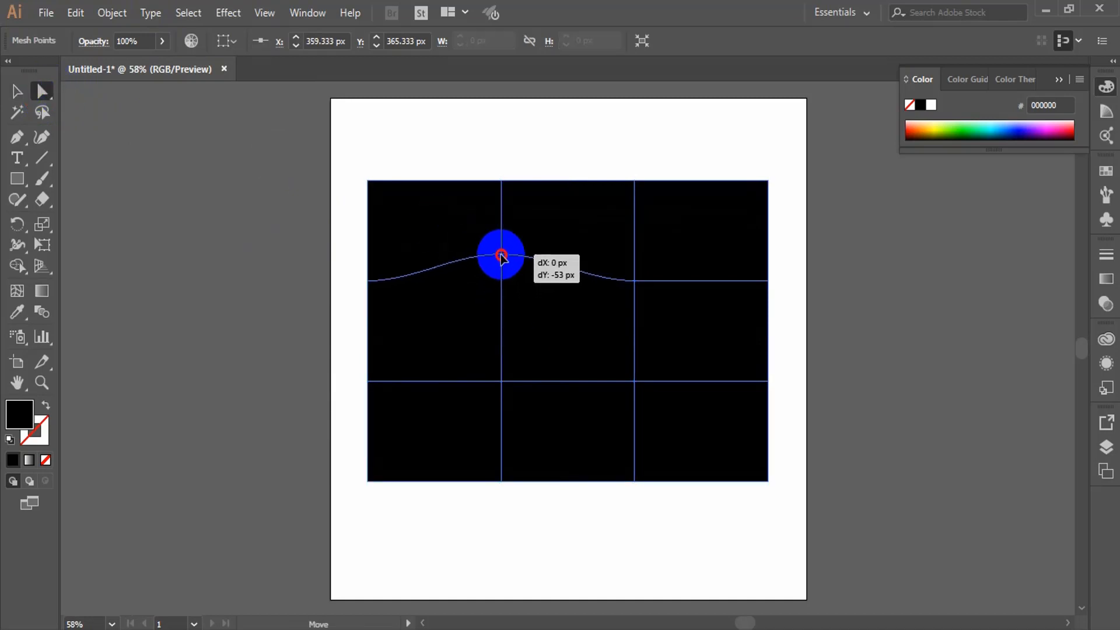
click(636, 281)
drag(636, 282, 633, 373)
Step: Colour the upper-left mesh patch dark purple and the upper-right inner mesh point orange-brown (7F4A00)
click(436, 239)
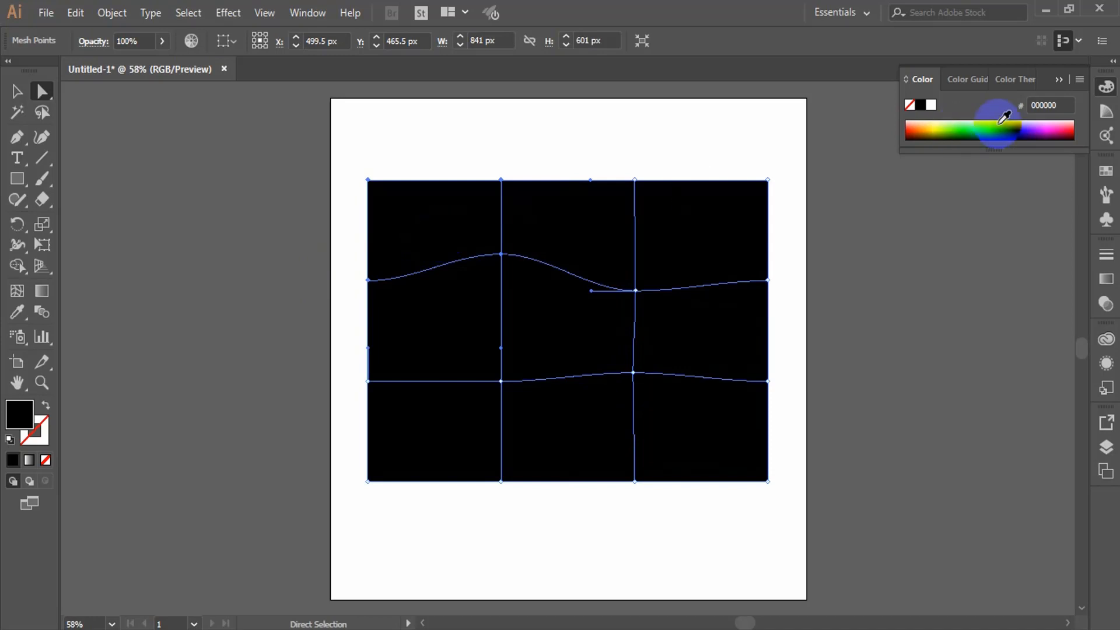
click(1050, 121)
drag(1050, 121, 1053, 135)
click(635, 290)
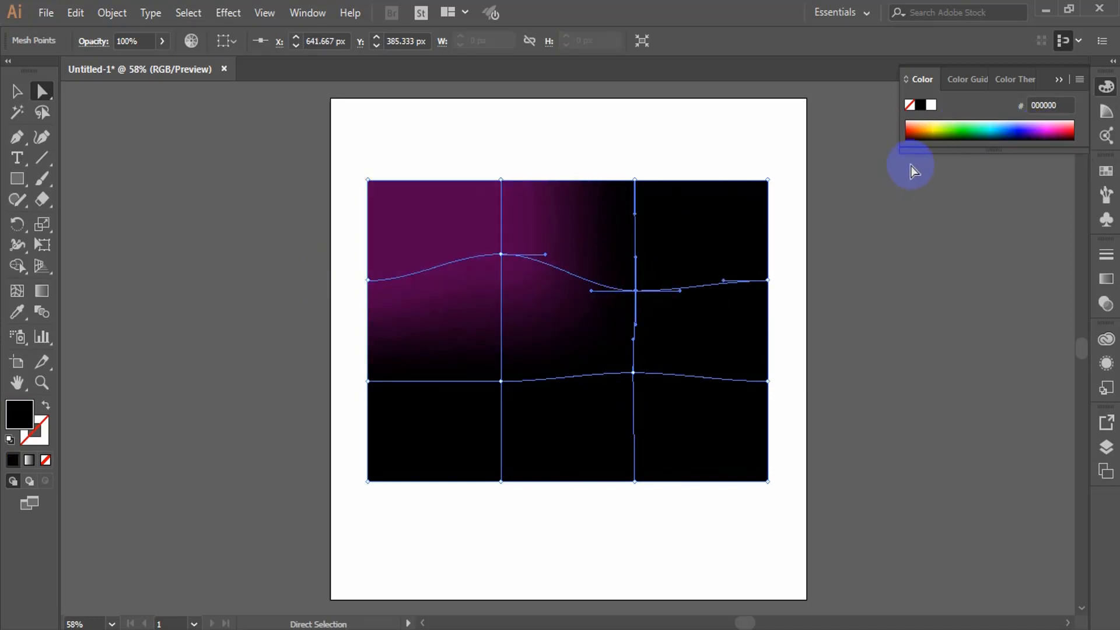
drag(924, 124, 921, 135)
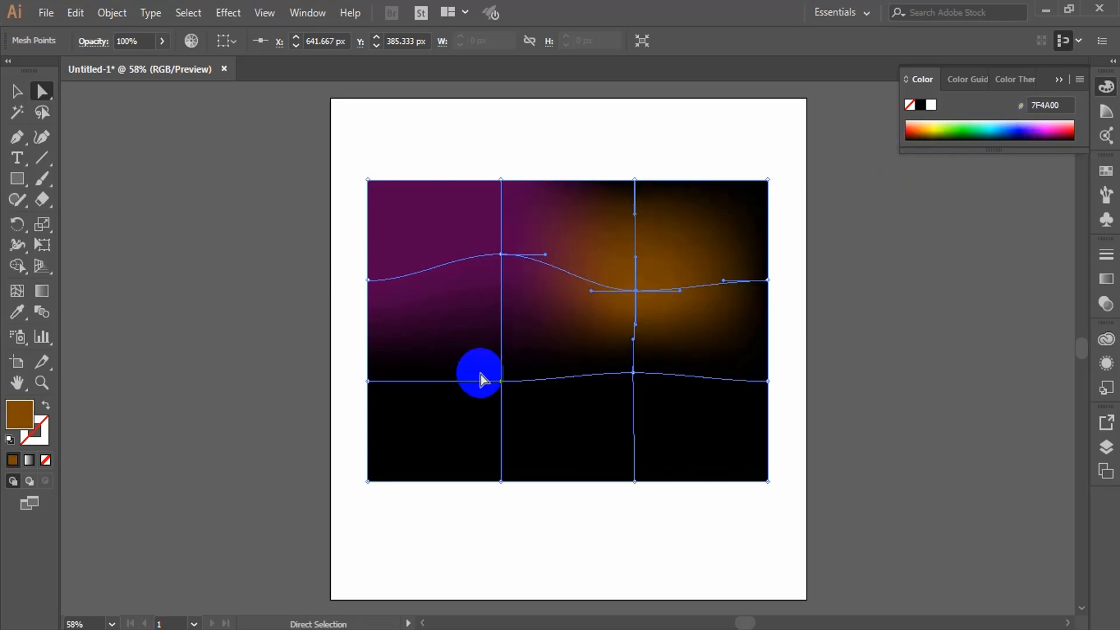
Step: Colour the lower-left inner mesh point dark blue (00063F) and the lower-right inner mesh point dark red (940011)
click(501, 381)
drag(1000, 132, 458, 222)
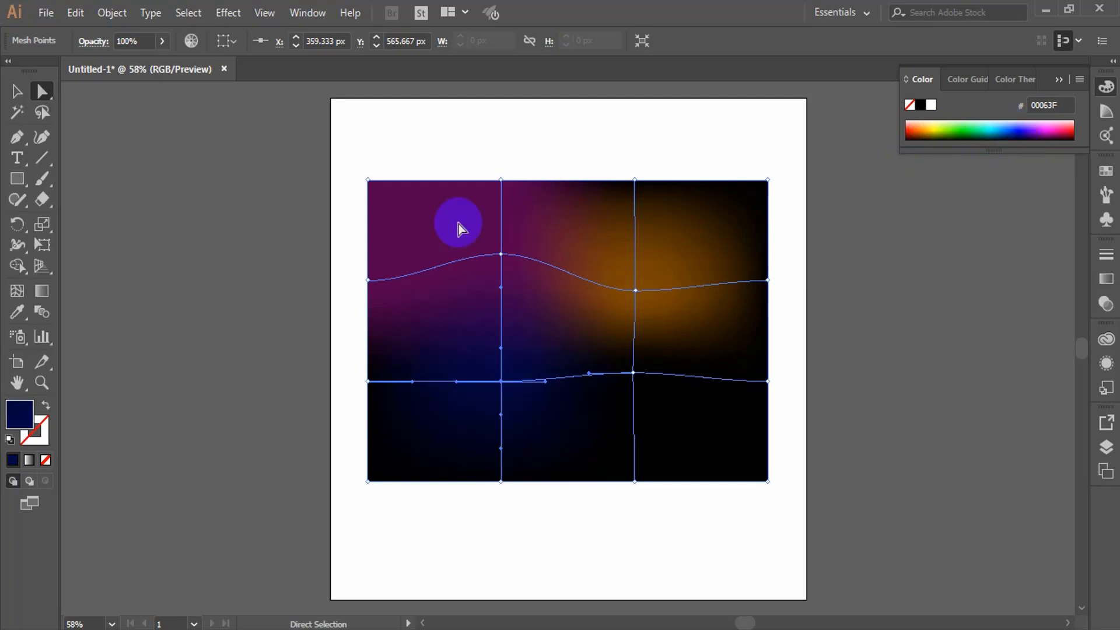
click(633, 372)
click(1072, 137)
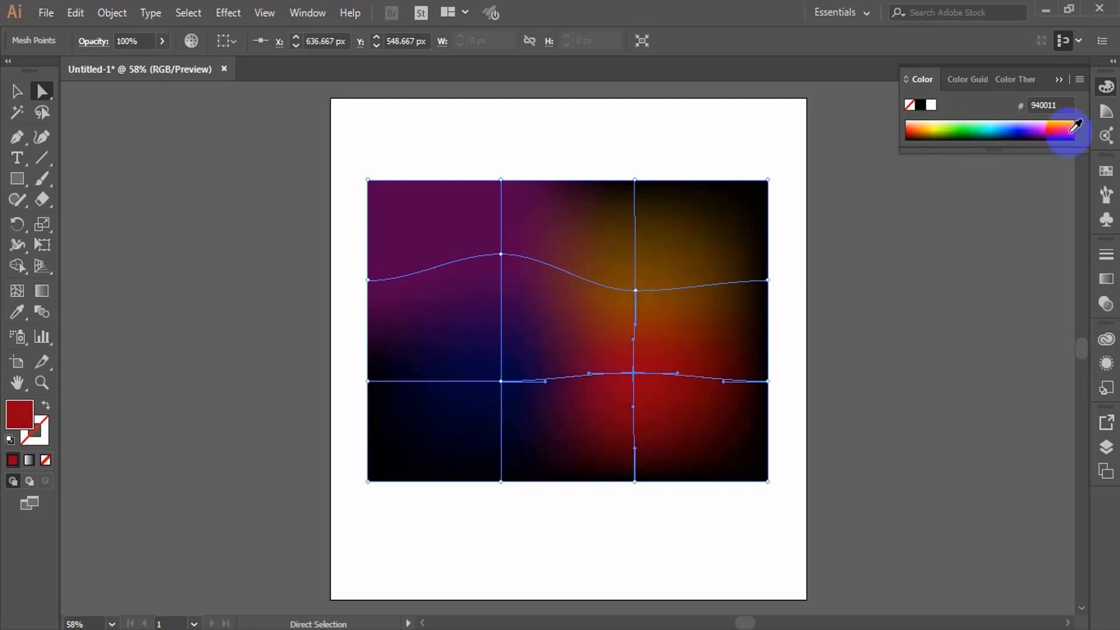
Step: Add the text NEON and scale it to about 225 pt, centred over the gradient mesh rectangle
click(17, 92)
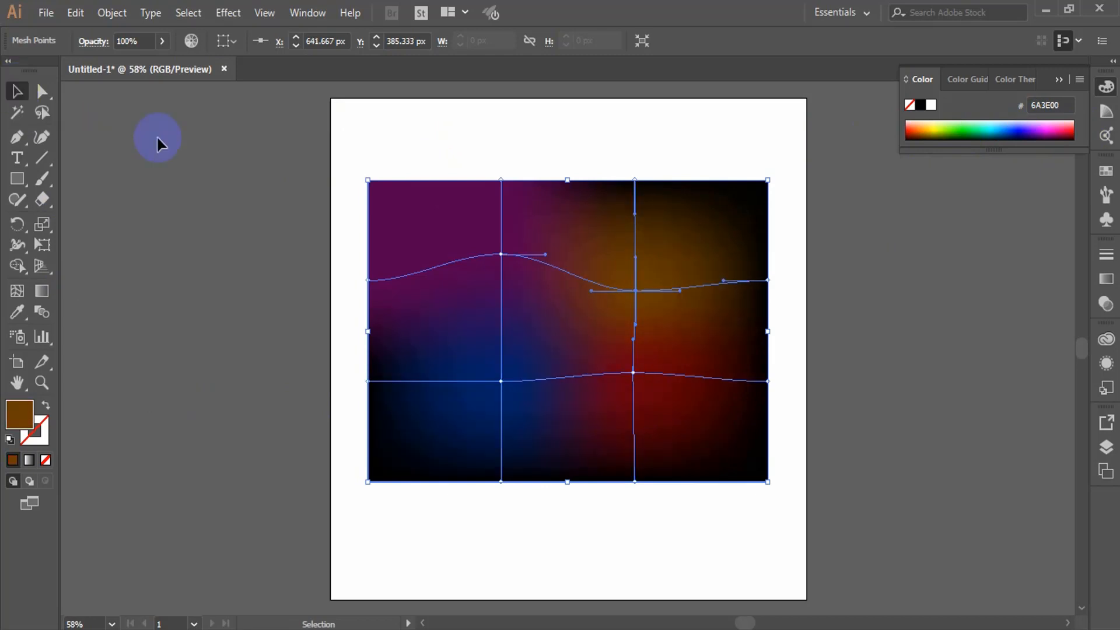
click(16, 157)
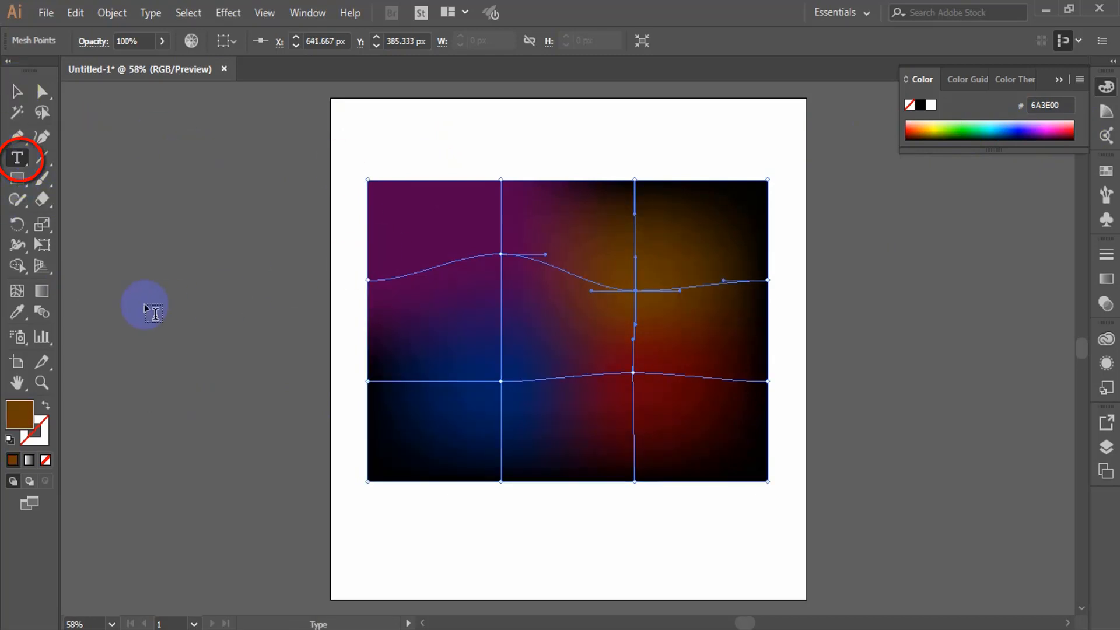
click(138, 252)
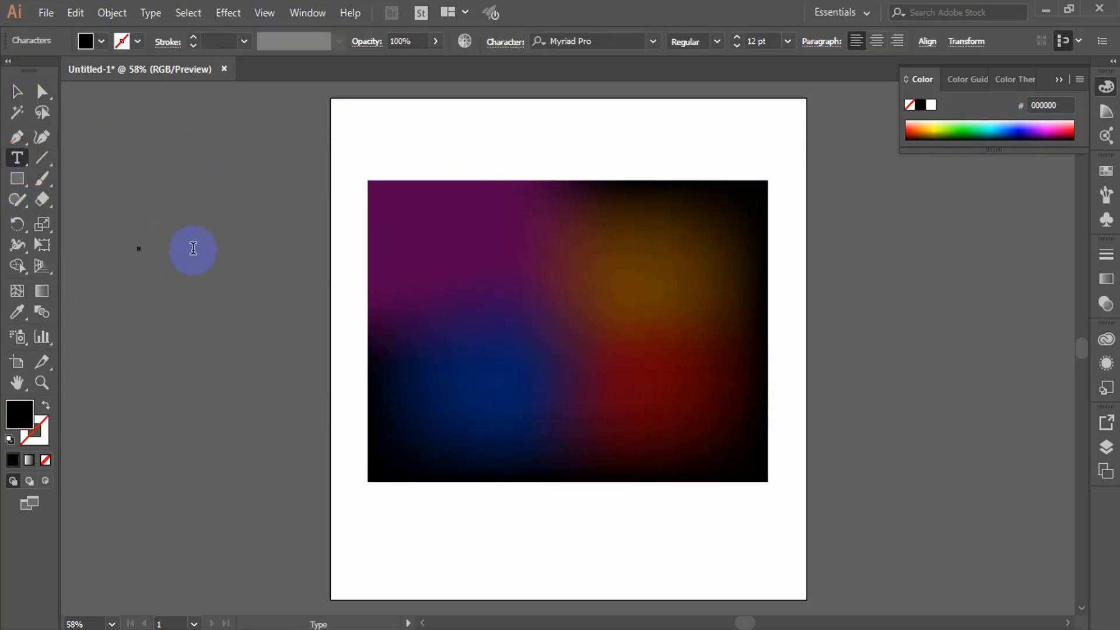
click(17, 91)
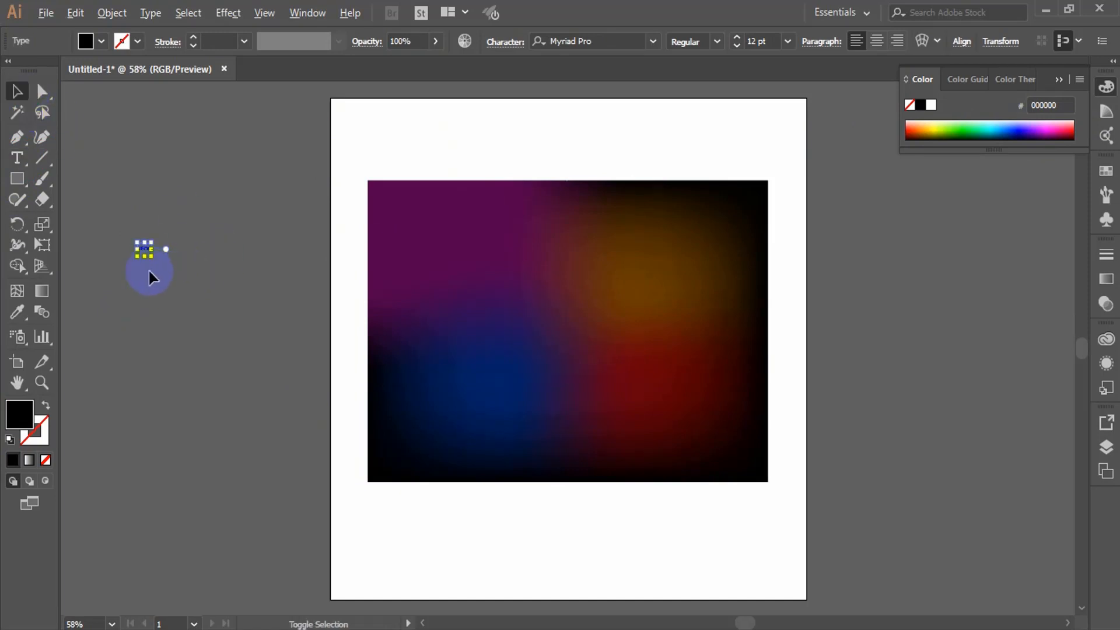
drag(153, 259, 297, 380)
drag(262, 280, 642, 356)
Step: Set the NEON text's font style to Black SemiExtended
click(632, 39)
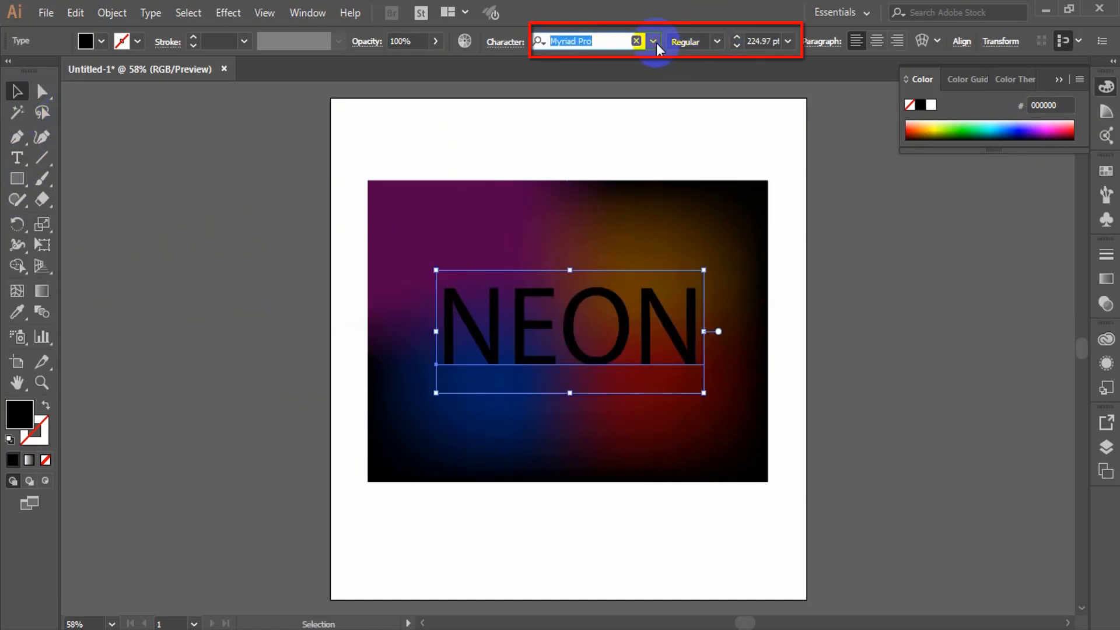
click(717, 41)
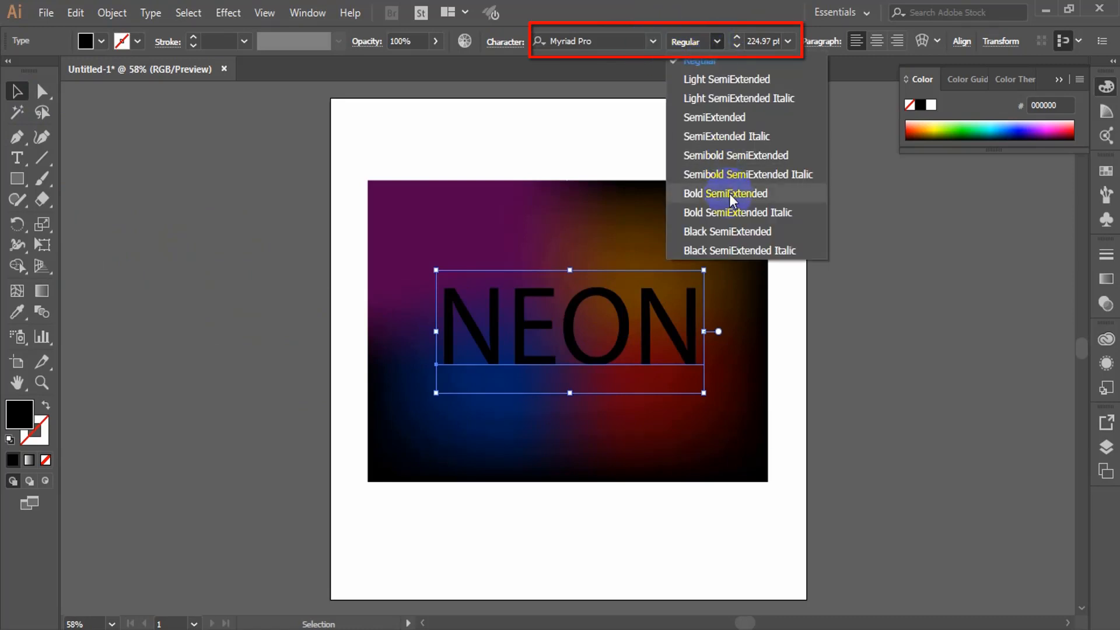
click(724, 231)
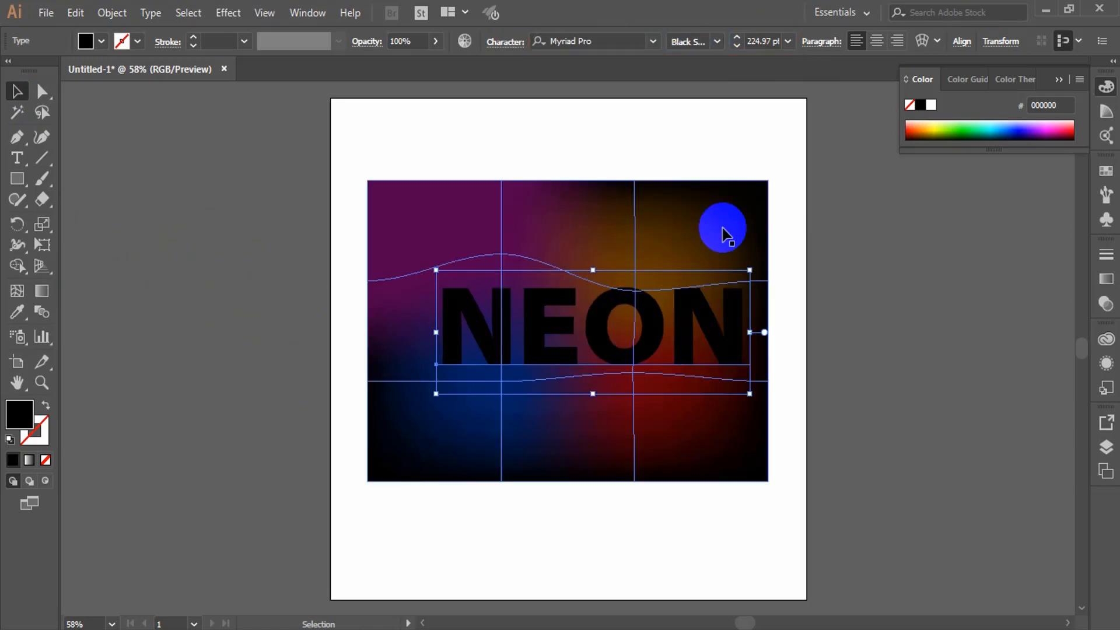
Step: Stretch the NEON text to about 397 pt so that it nearly fills the width of the gradient mesh rectangle
drag(593, 270, 593, 233)
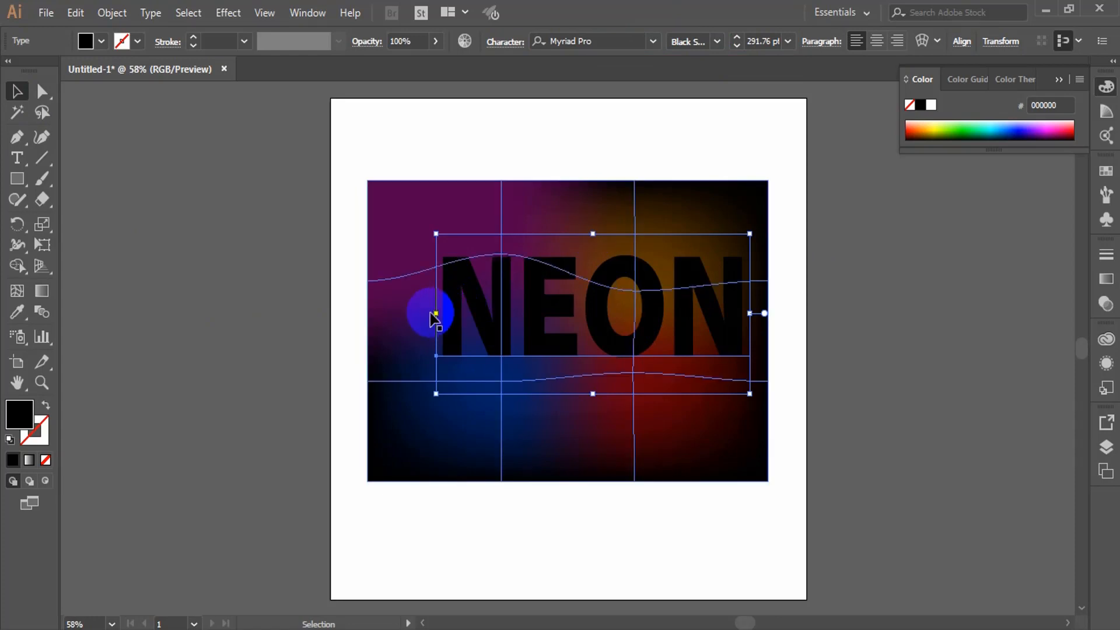
drag(436, 313, 392, 313)
drag(571, 393, 570, 440)
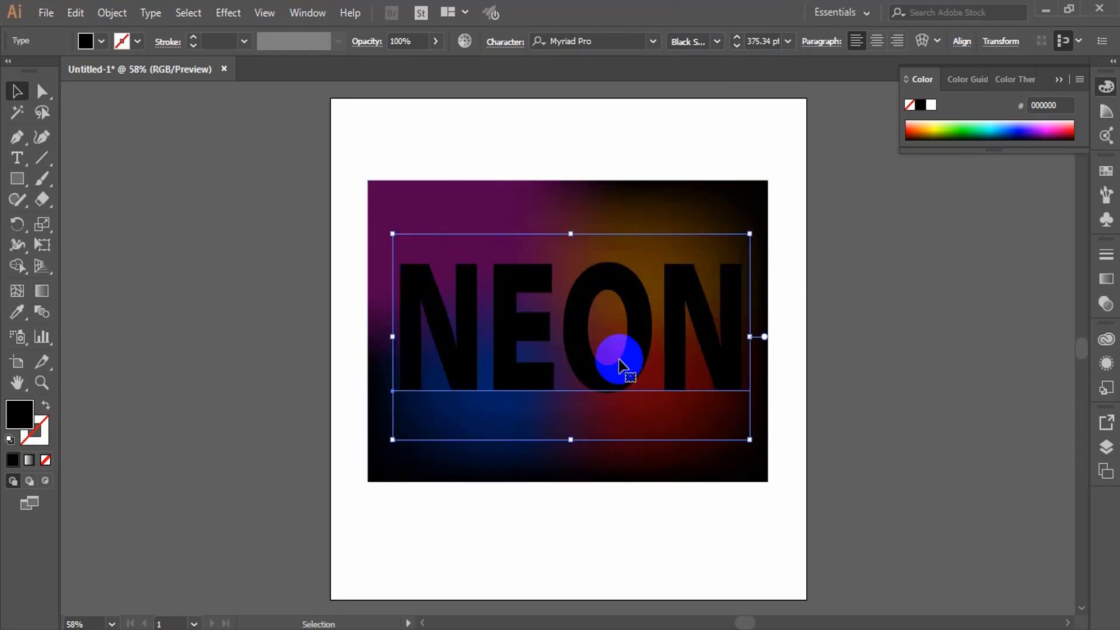
drag(571, 233, 570, 222)
mouse_move(392, 330)
mouse_down()
mouse_move(362, 318)
mouse_move(382, 330)
mouse_up()
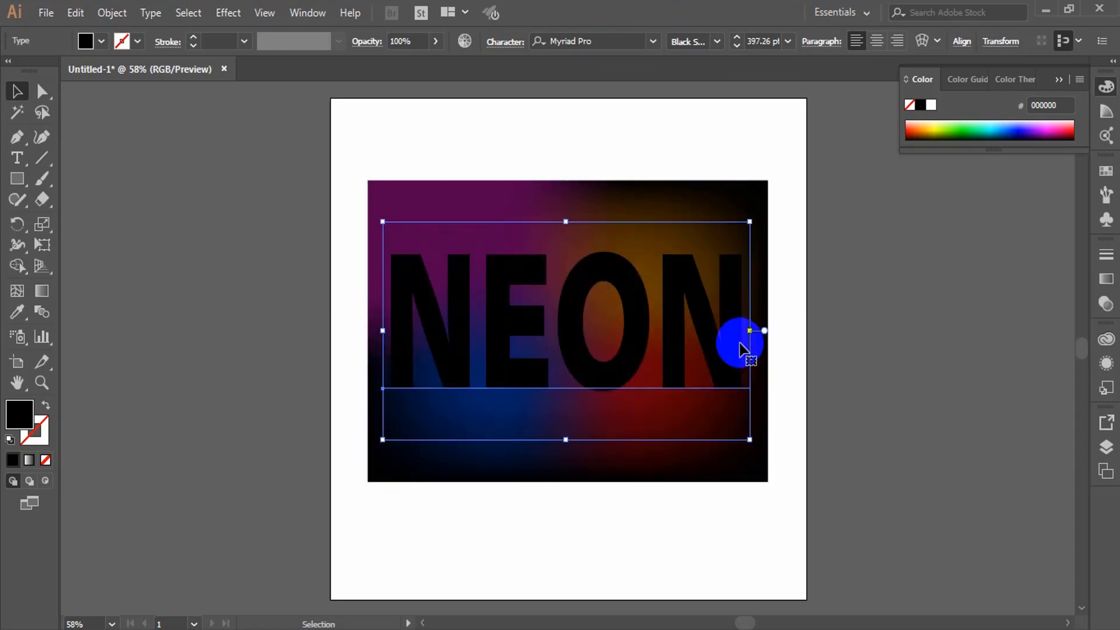
click(250, 165)
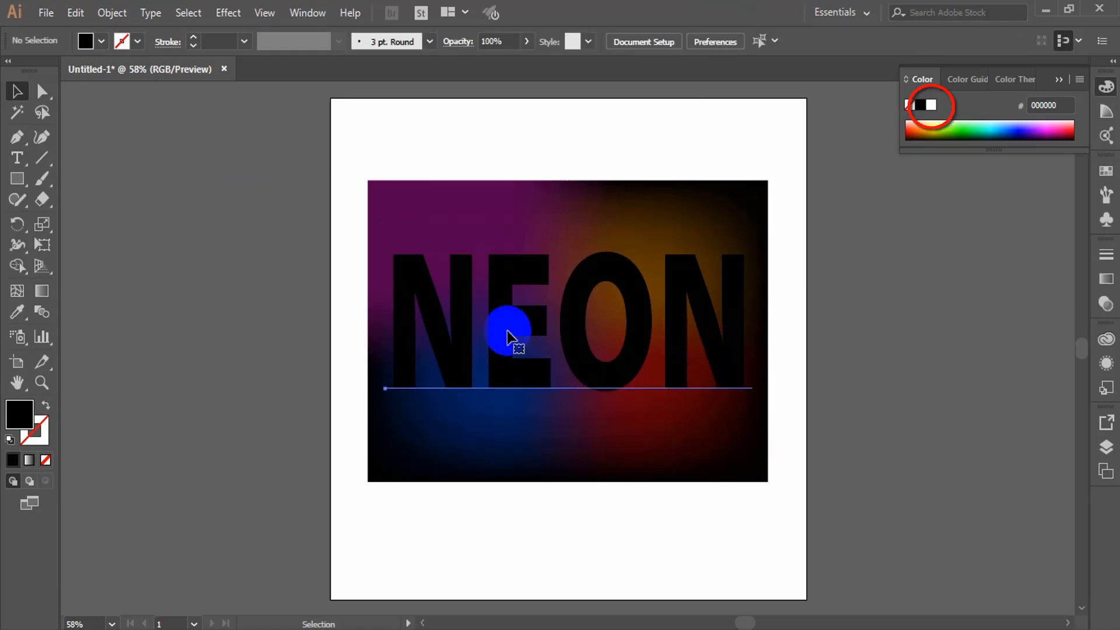
Step: Fill the NEON text with white
click(508, 337)
click(931, 105)
click(253, 245)
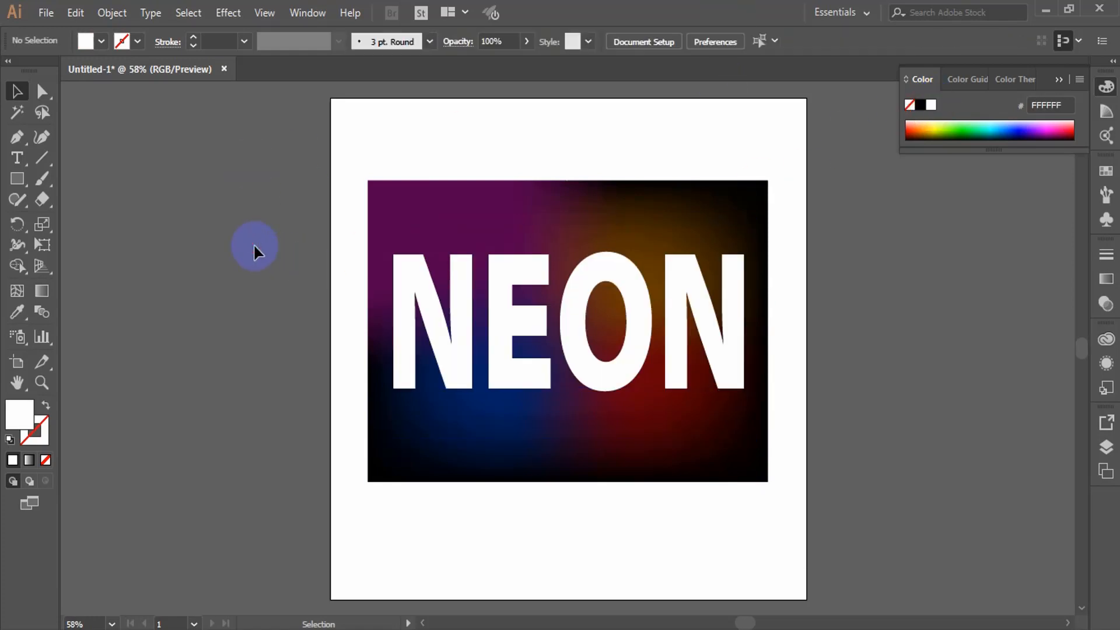
Step: Start a 3D Extrude & Bevel effect on the NEON text with X, Y and Z rotations of 0°, 32° and 0° and 72° perspective
click(414, 267)
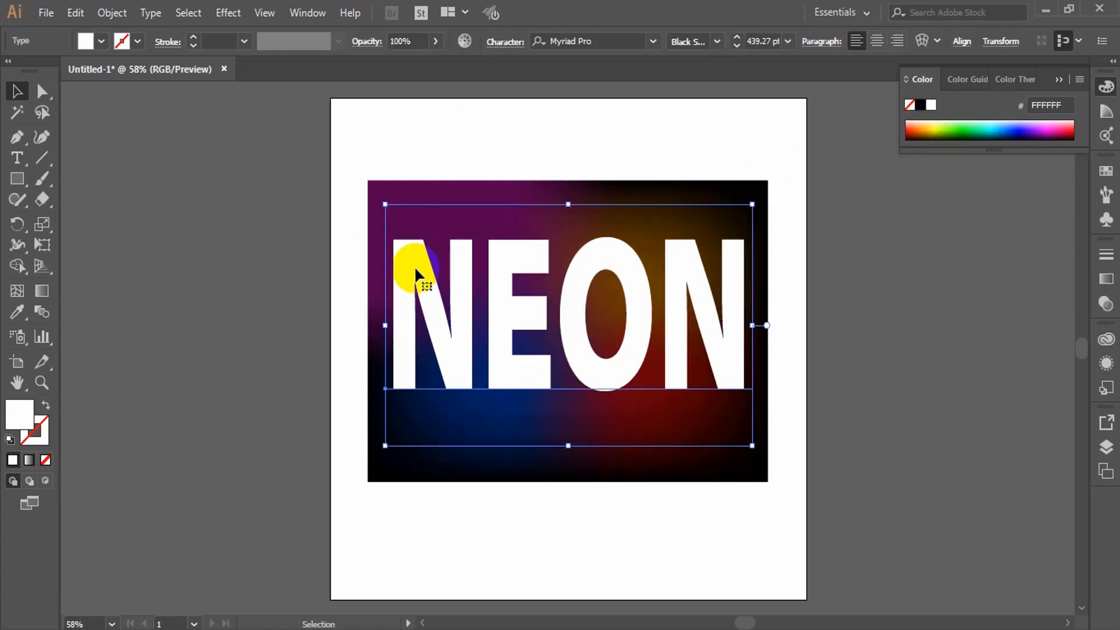
click(228, 13)
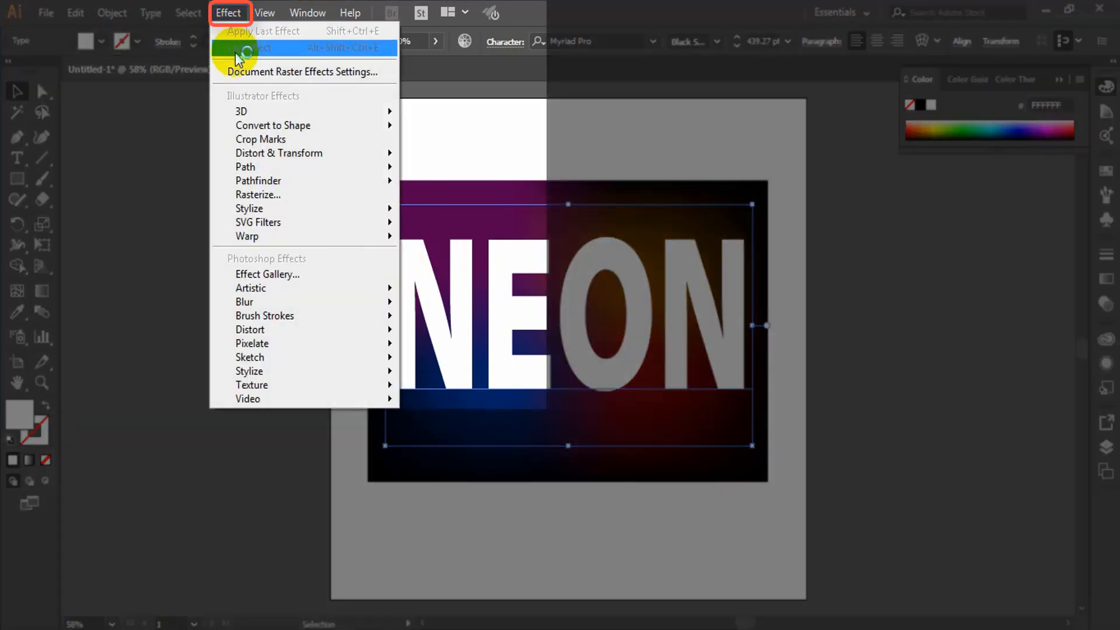
mouse_move(237, 112)
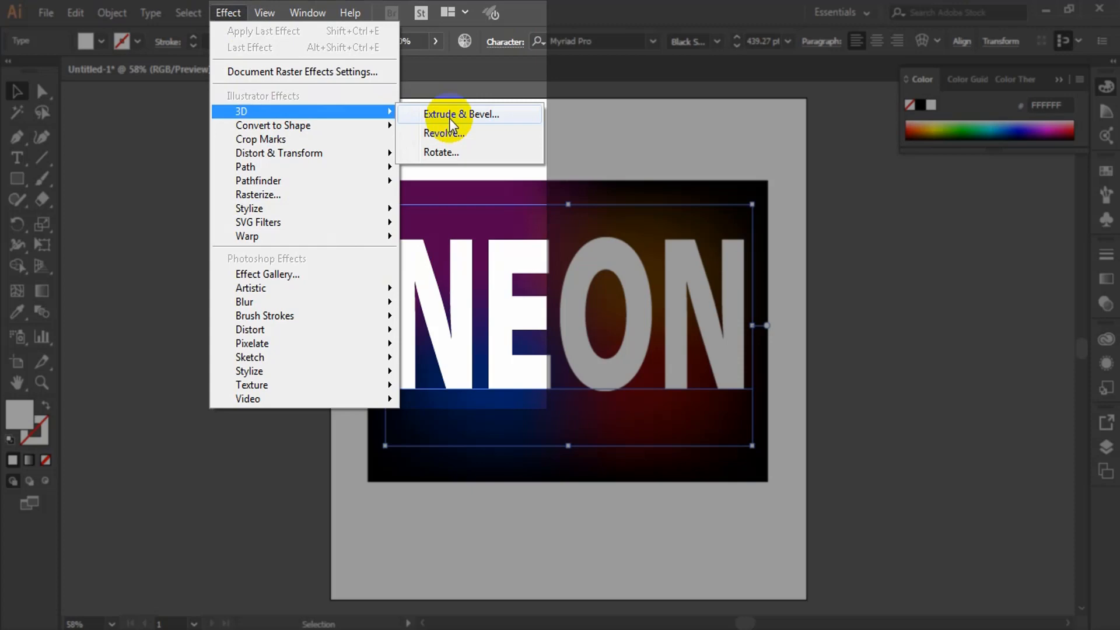
click(451, 116)
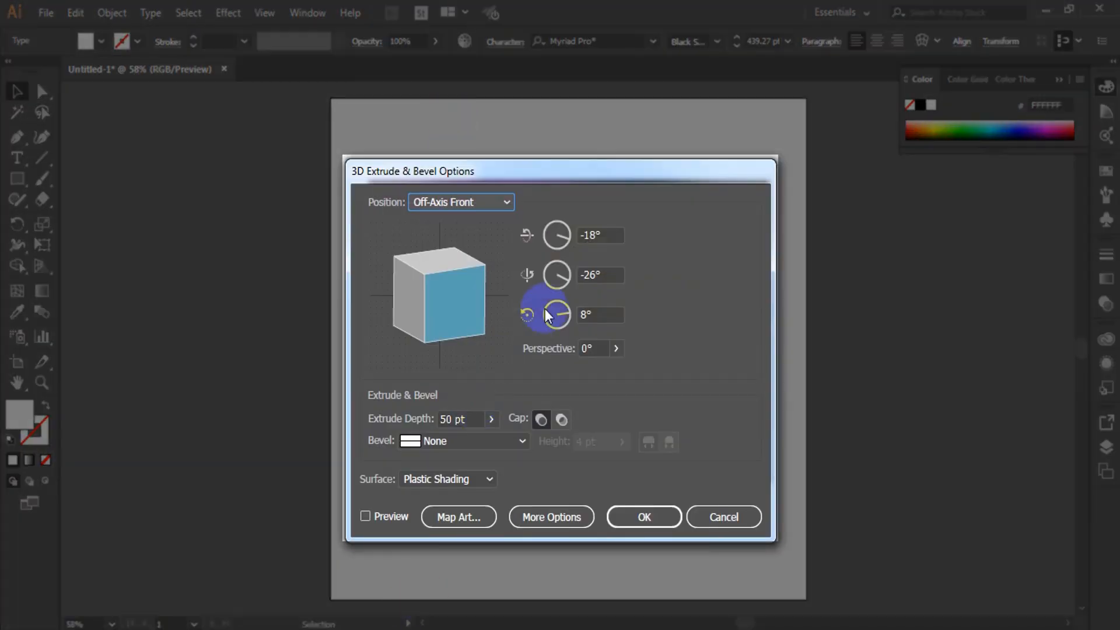
drag(612, 234, 505, 234)
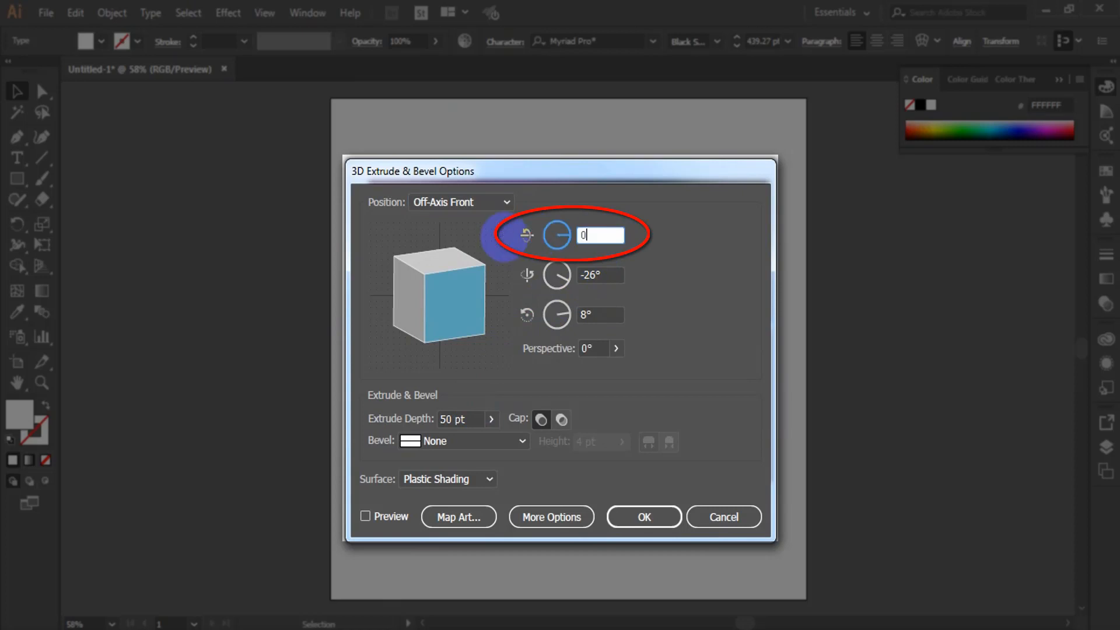
text(0)
key(Tab)
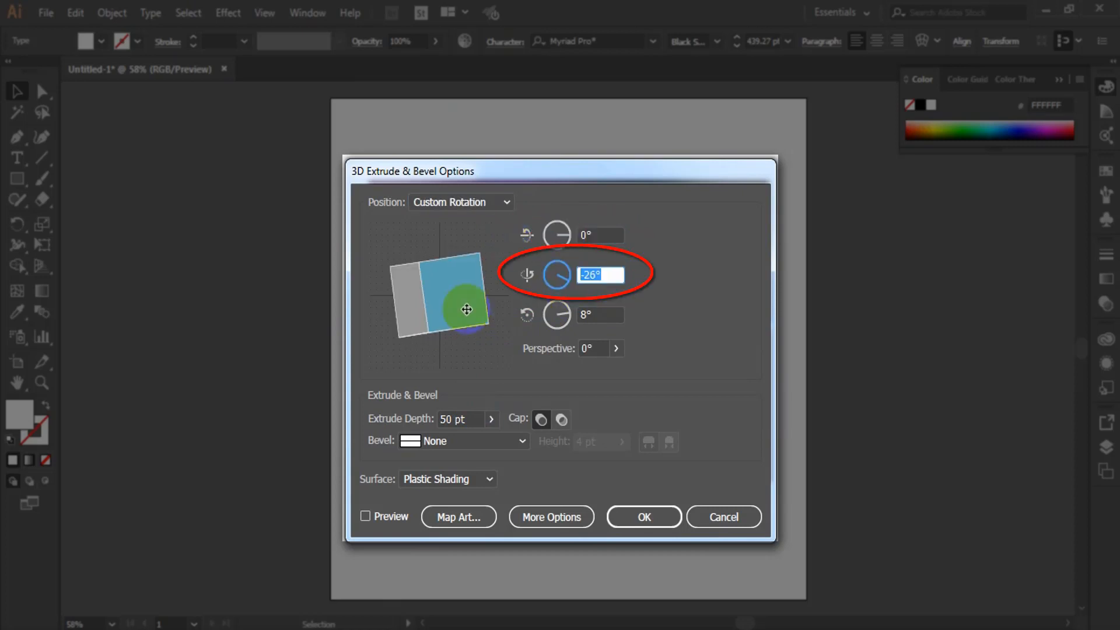
text(32)
key(Tab)
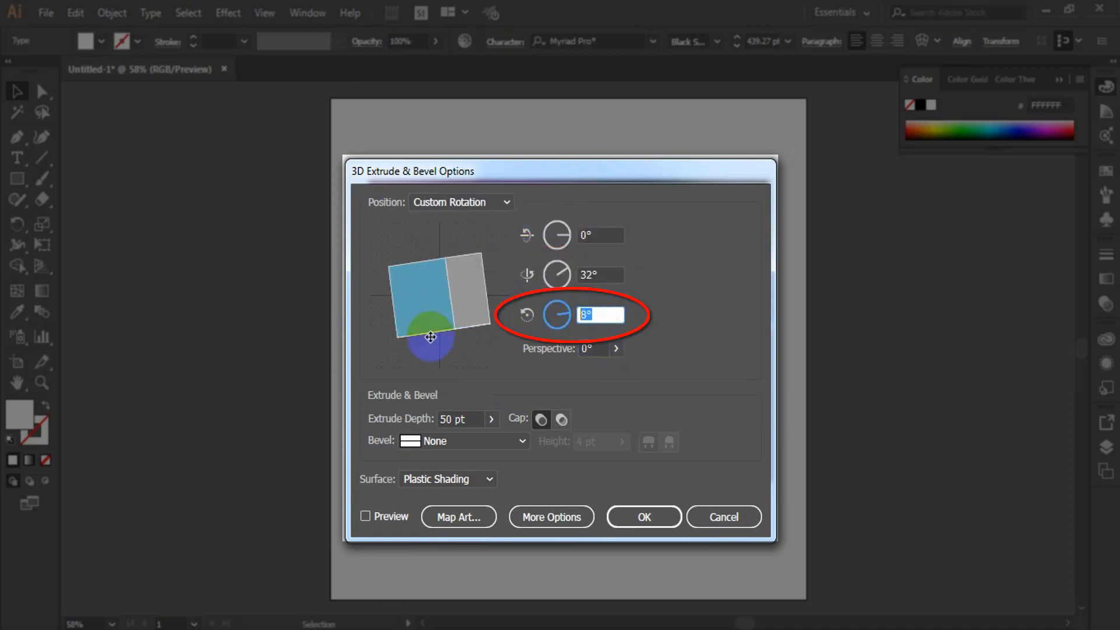
text(0)
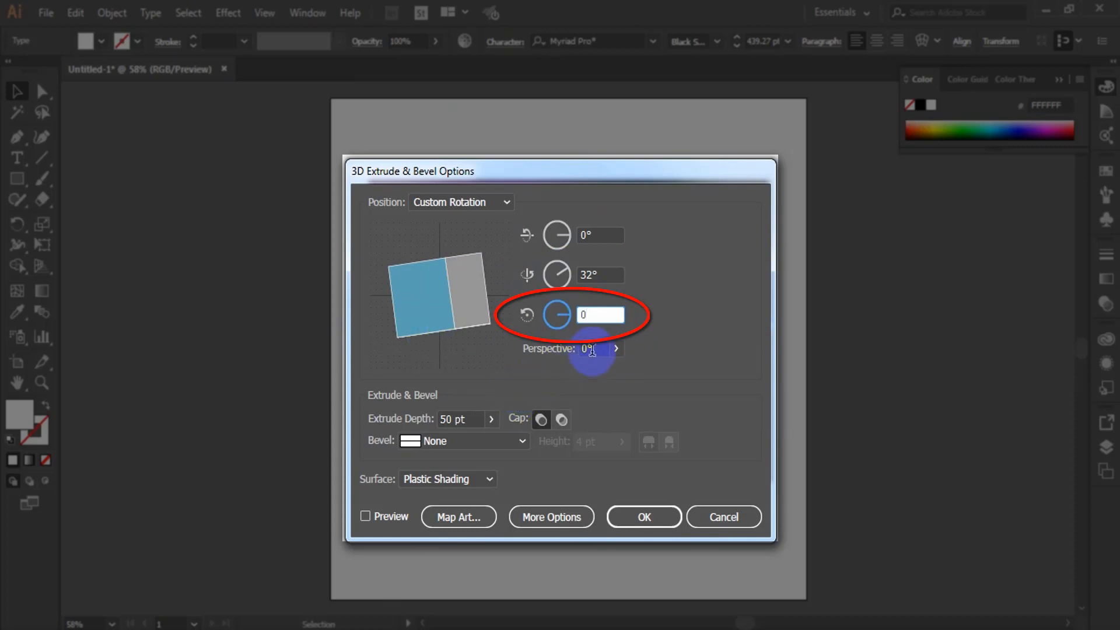
key(Tab)
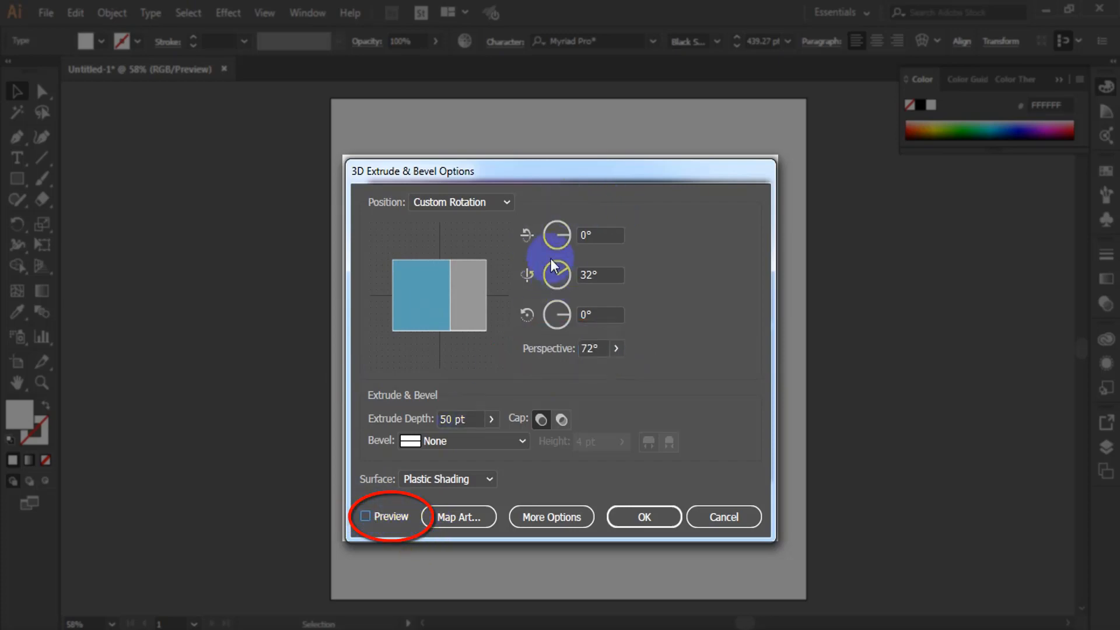
Step: Preview the 3D effect, set its extrude depth to 163 pt and apply it to the text
drag(513, 174, 887, 149)
drag(845, 395, 732, 399)
text(100)
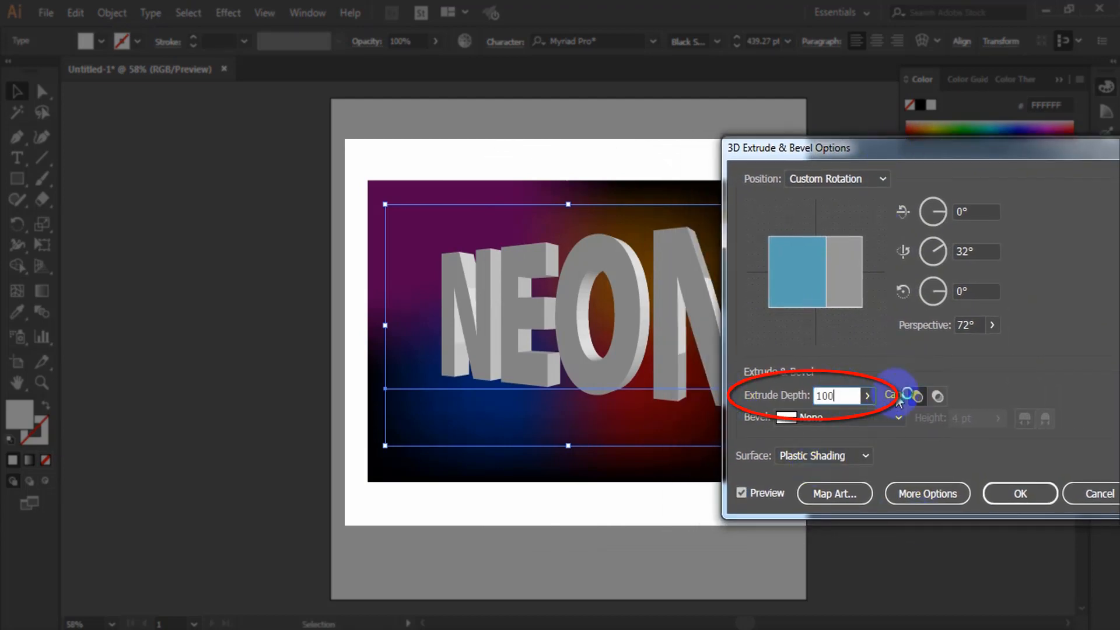
click(975, 291)
click(852, 393)
key(Up)
key(Up)
key(Up)
key(Up)
key(Up)
key(Up)
key(Up)
key(Up)
key(Up)
key(Up)
key(Up)
key(Up)
key(Up)
key(Up)
key(Up)
key(Up)
key(Up)
key(Up)
key(Up)
key(Up)
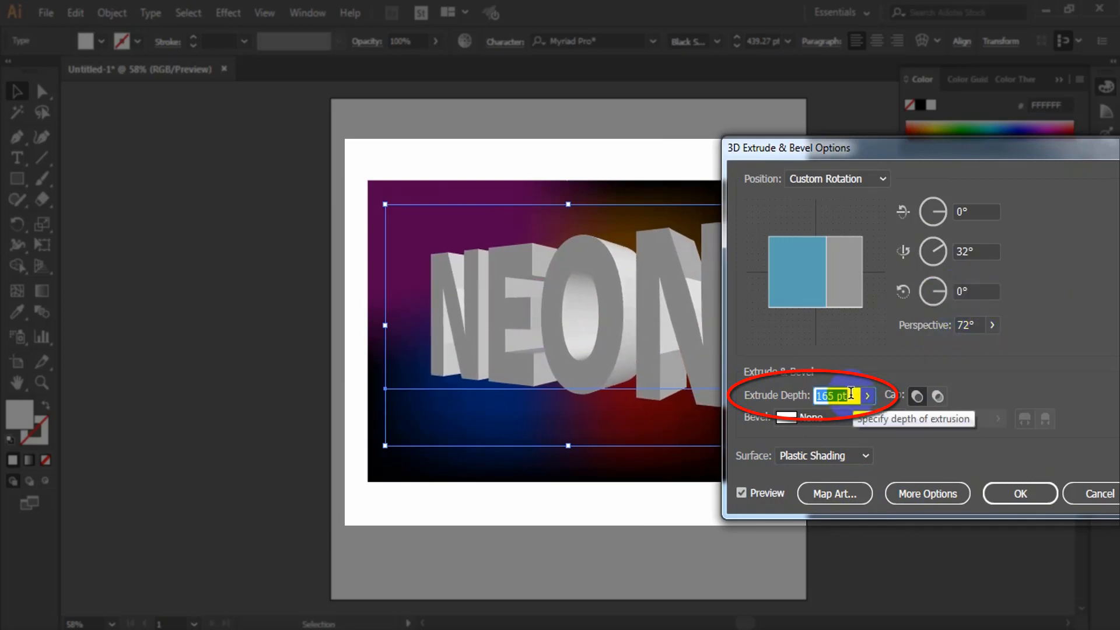
click(840, 395)
key(Down)
key(Down)
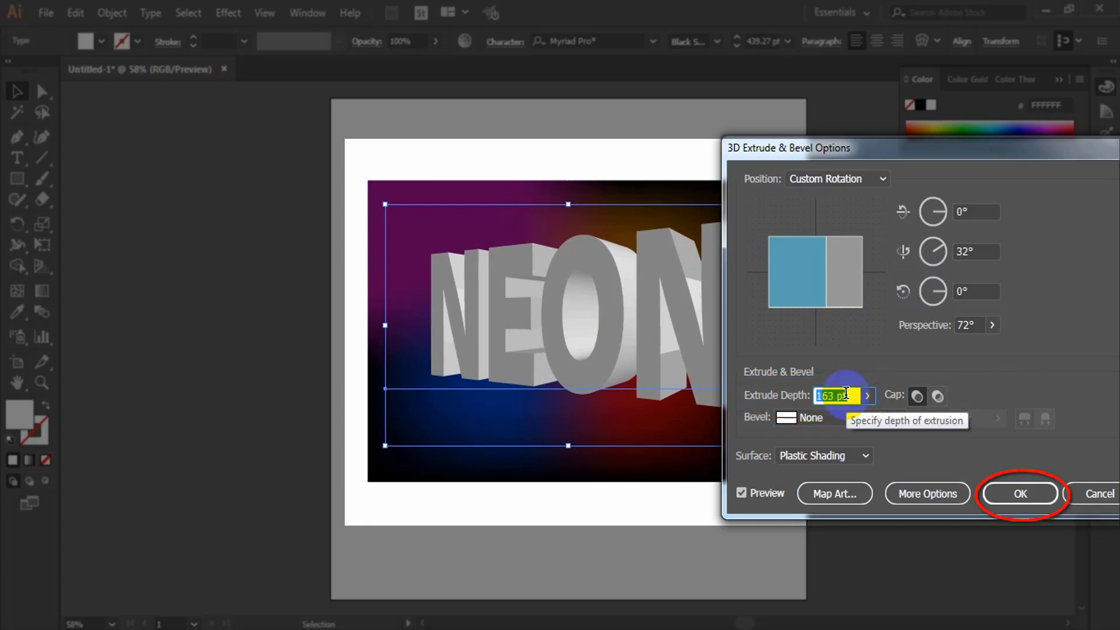
click(1044, 494)
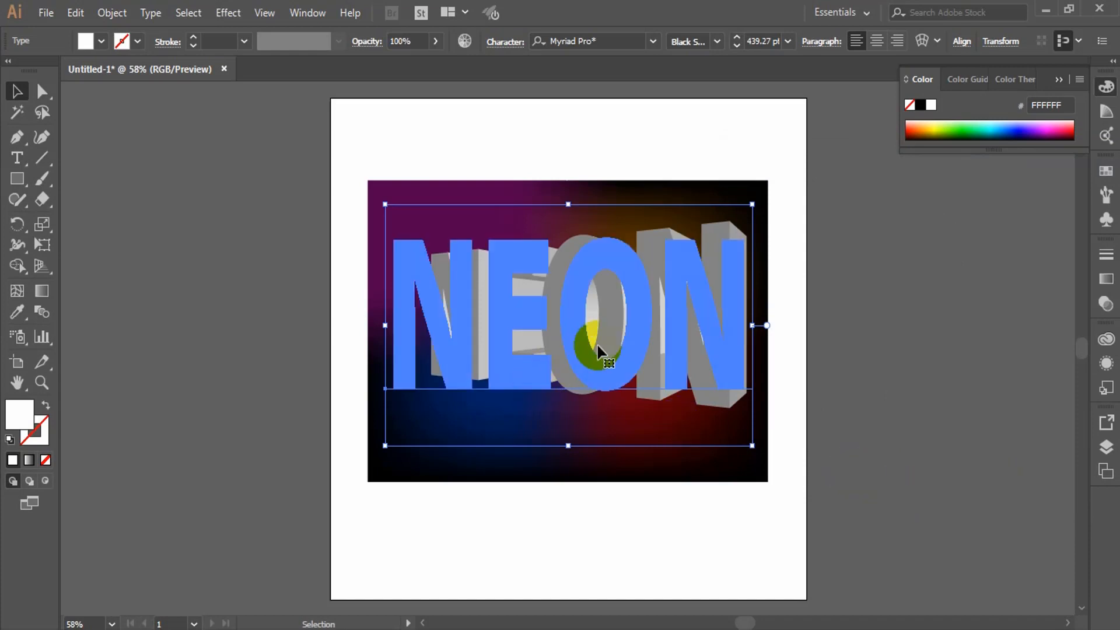
Step: Hide the 3D Extrude & Bevel effect in the NEON text's appearance
click(220, 284)
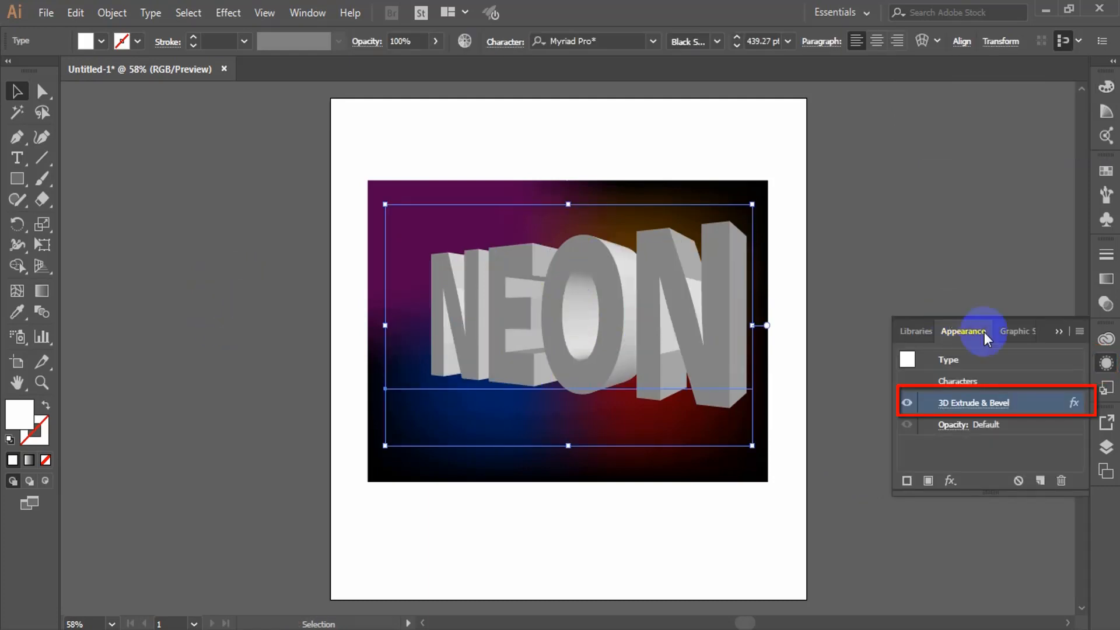
click(1060, 332)
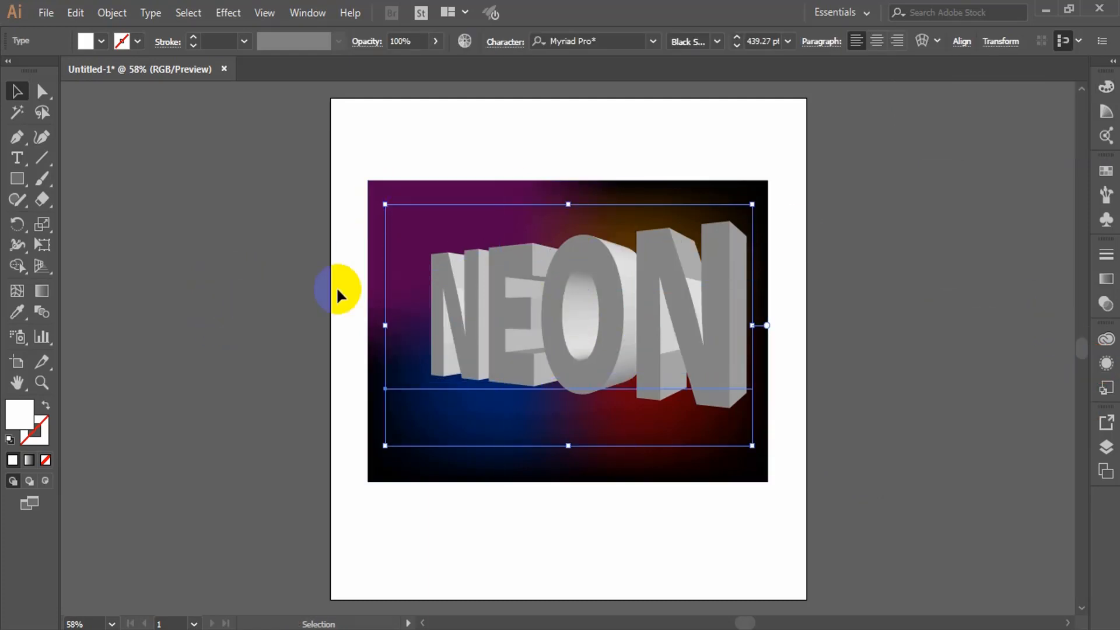
click(374, 272)
click(488, 270)
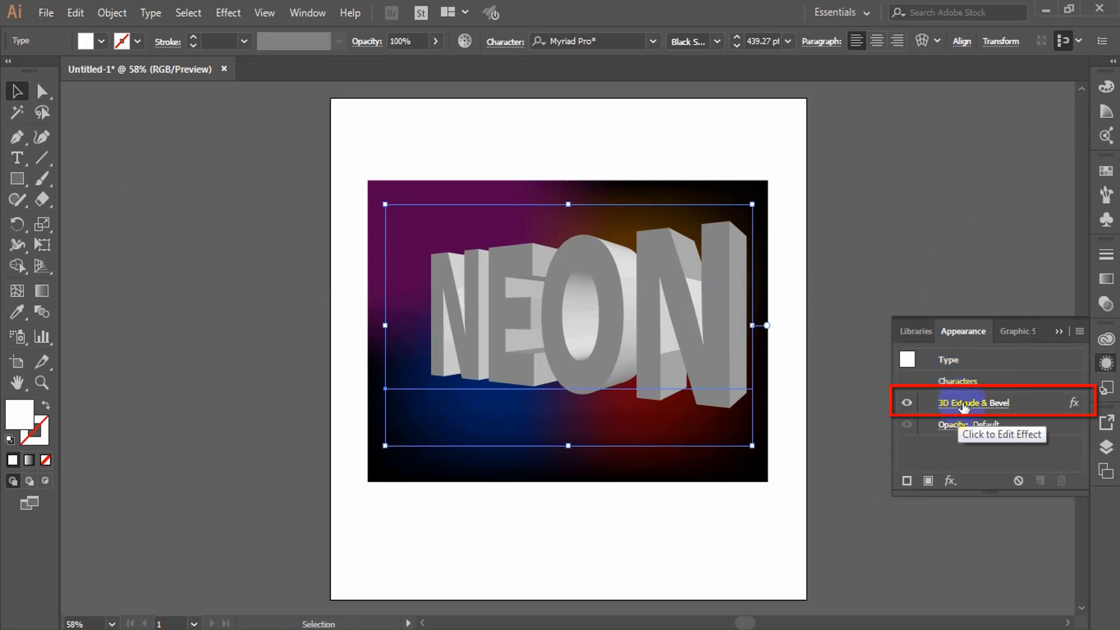
click(905, 403)
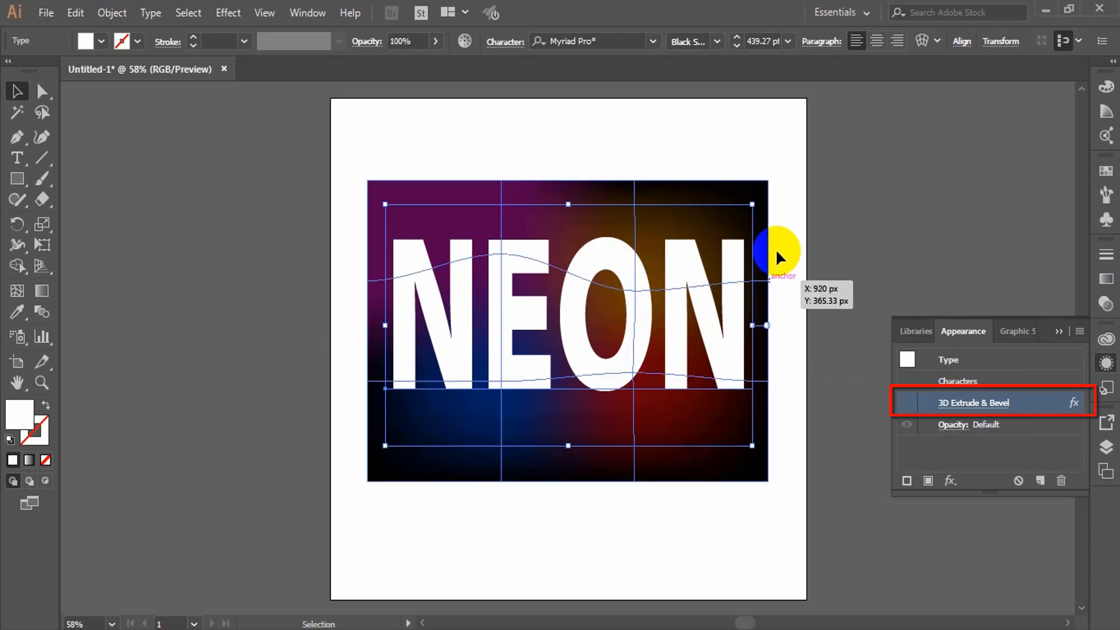
click(872, 216)
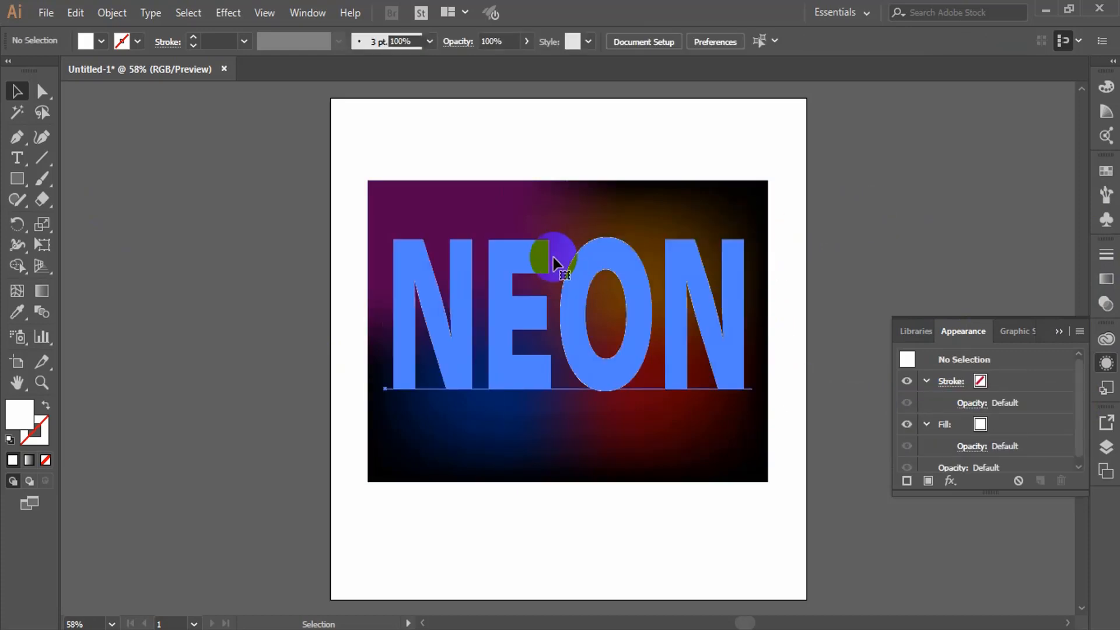
Step: Draw a very flat horizontal ellipse about 2 px high just below the gradient mesh rectangle
scroll(554, 264, down, 2)
click(18, 180)
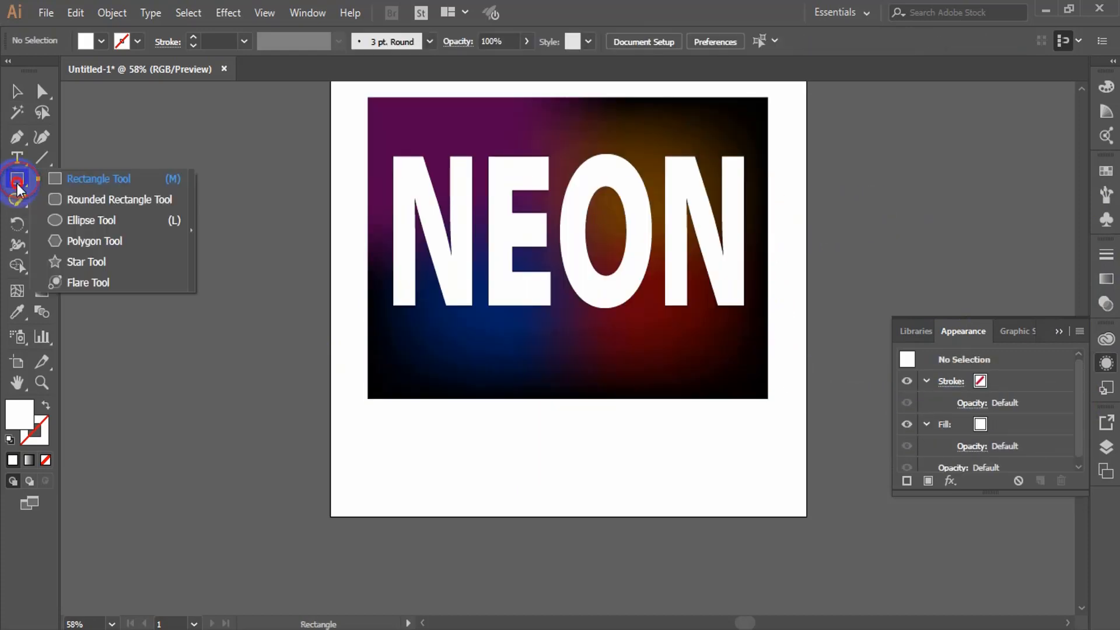
click(87, 217)
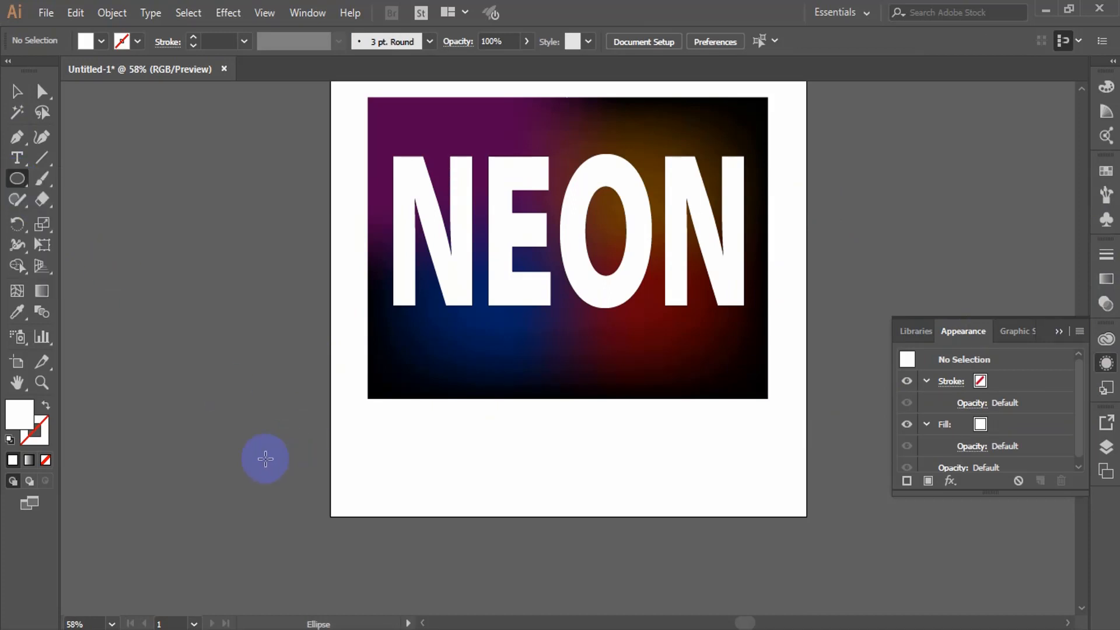
drag(263, 458, 532, 426)
Step: Fill the flat ellipse with a medium grey
click(17, 312)
click(19, 414)
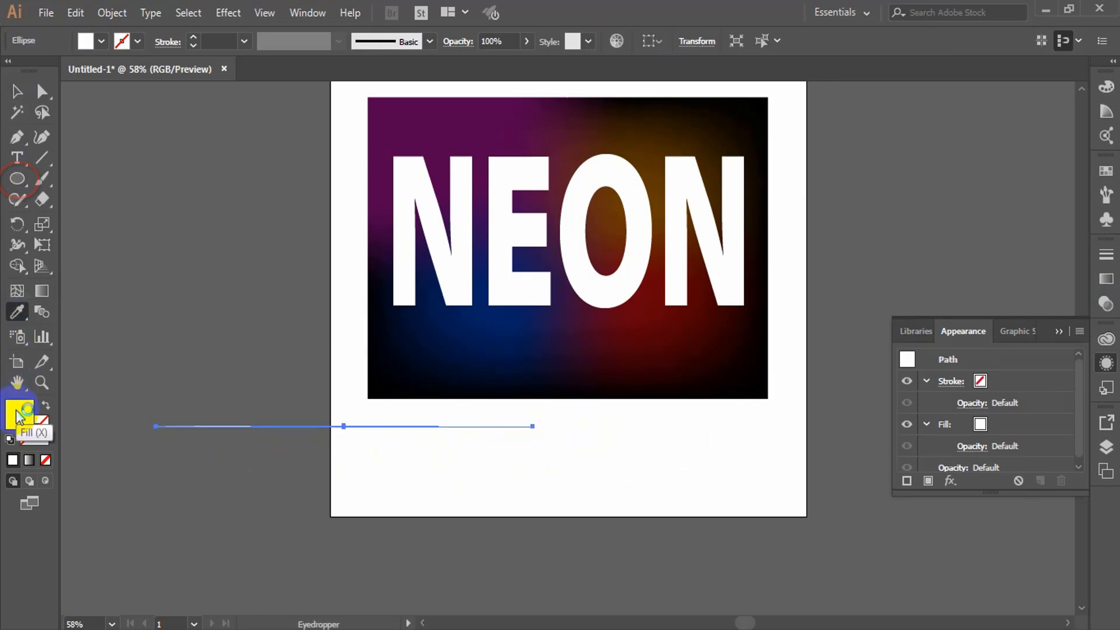
double_click(18, 414)
click(350, 292)
click(350, 303)
click(736, 214)
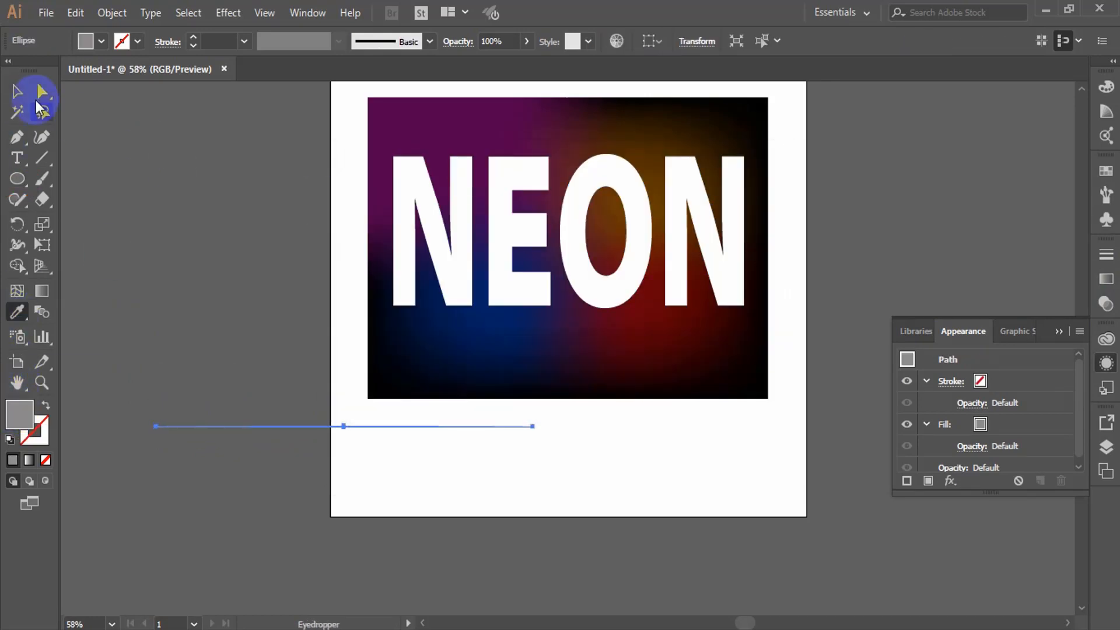
Step: Move the flat grey ellipse up and to the left, so that it lies mostly on the empty canvas beside the artboard
click(17, 92)
click(304, 409)
drag(291, 426, 178, 263)
click(179, 274)
key(z)
click(187, 278)
double_click(574, 338)
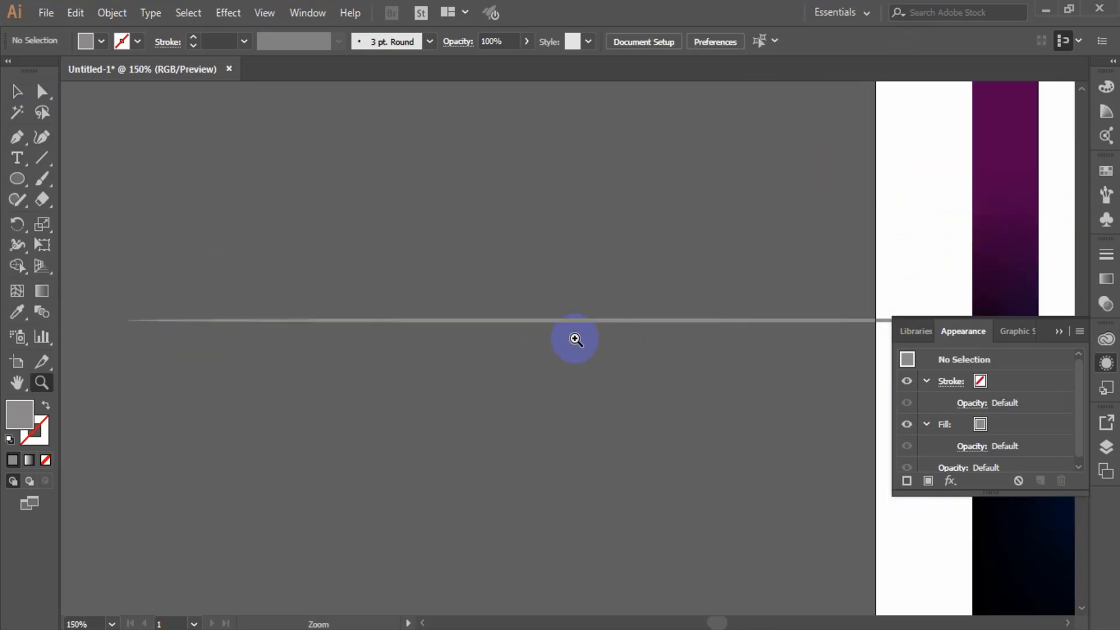
alt+click(553, 343)
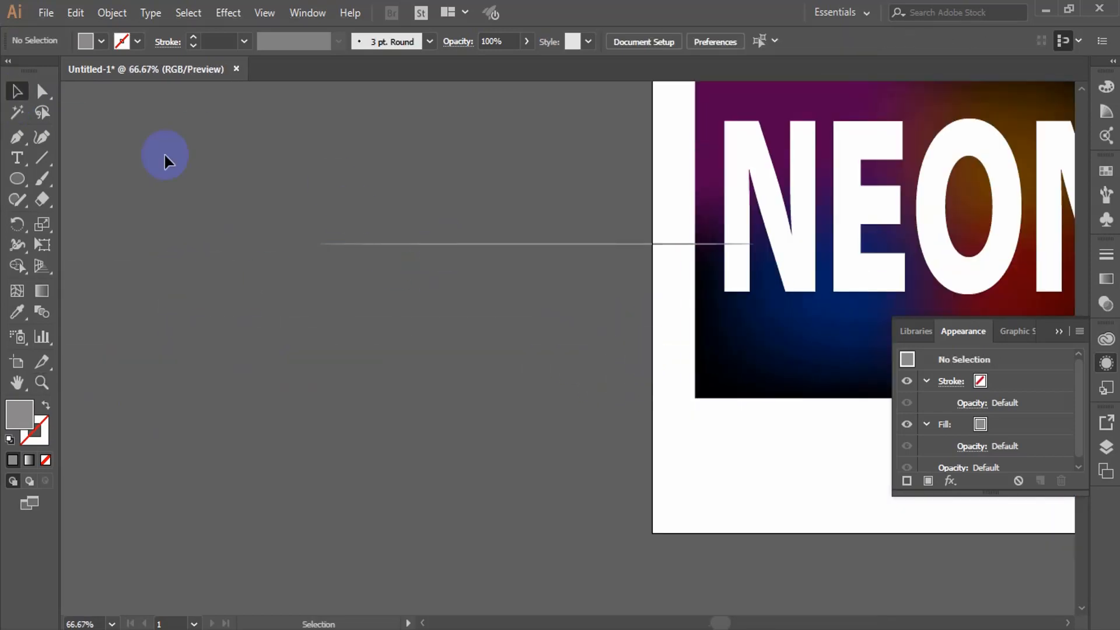
Step: Place the flat ellipse entirely outside the artboard and set its width to 500 px
drag(335, 246, 335, 247)
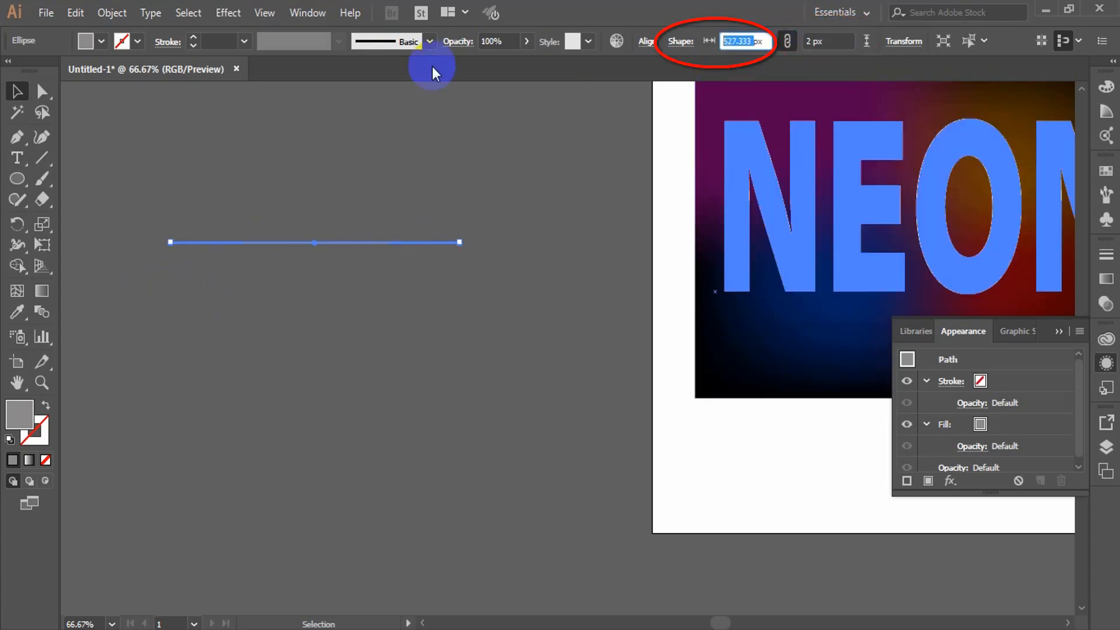
text(5000)
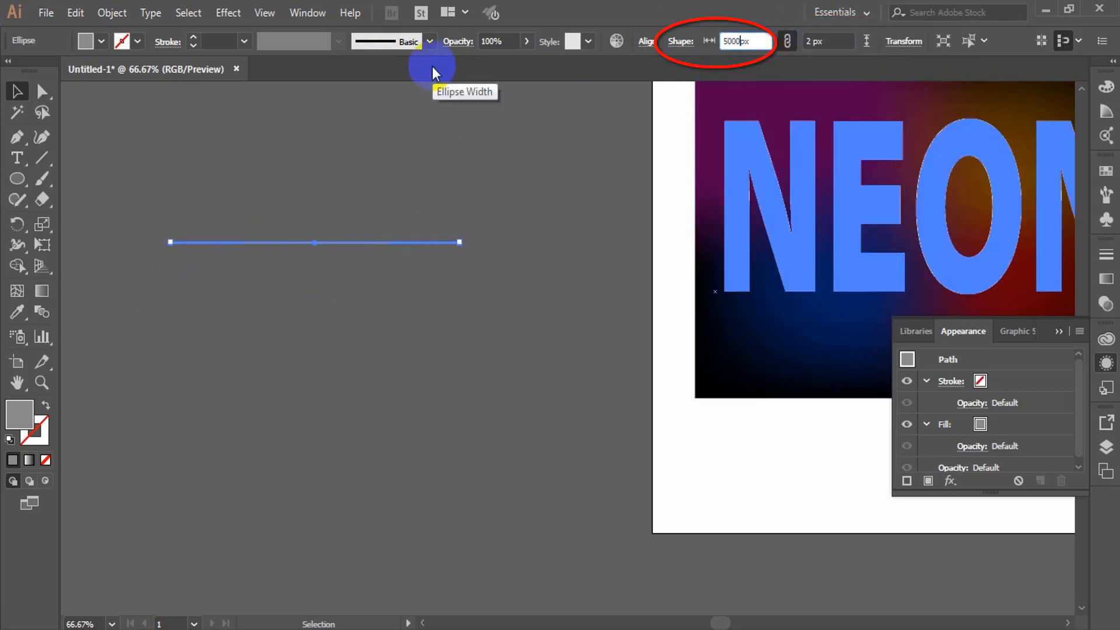
key(BackSpace)
key(Return)
click(17, 98)
click(201, 154)
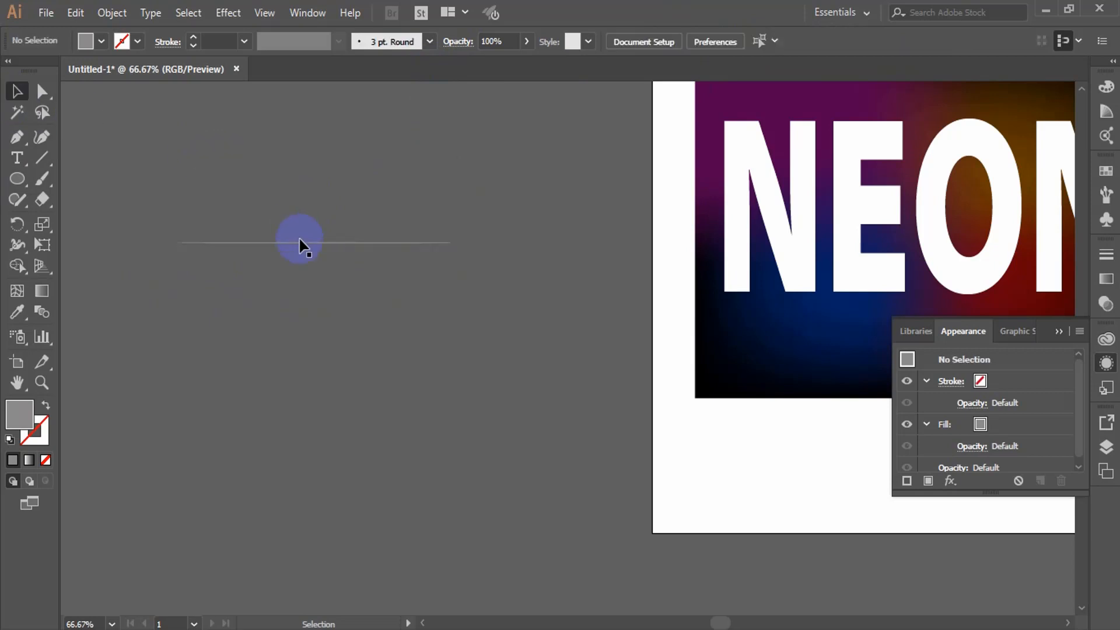
Step: Duplicate the flat grey ellipse just below the original and widen the copy to 791 px
click(301, 244)
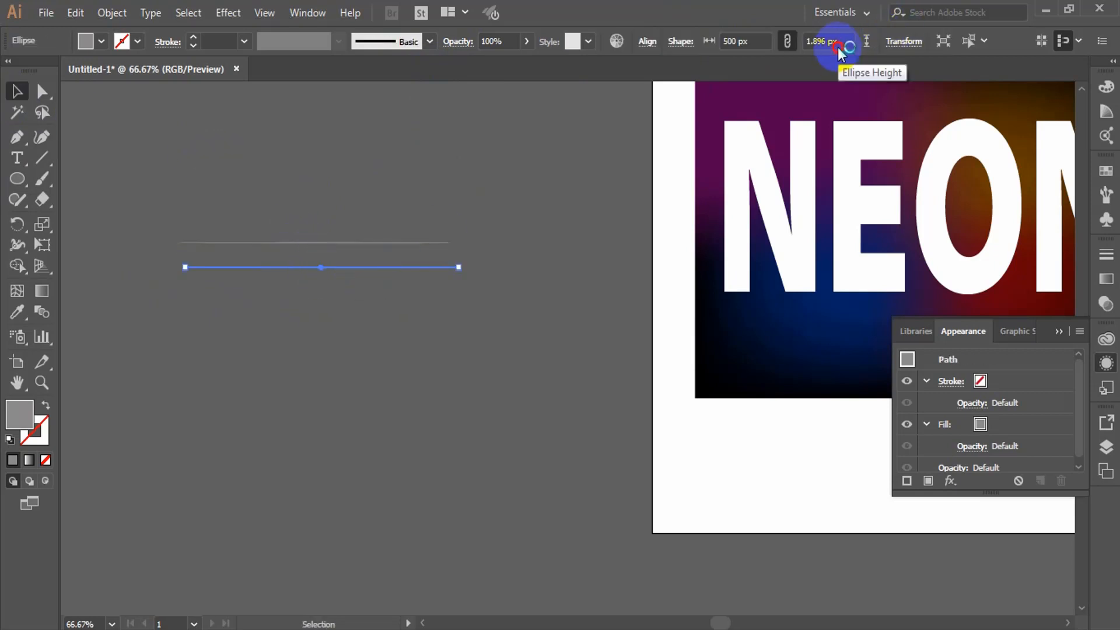
click(482, 326)
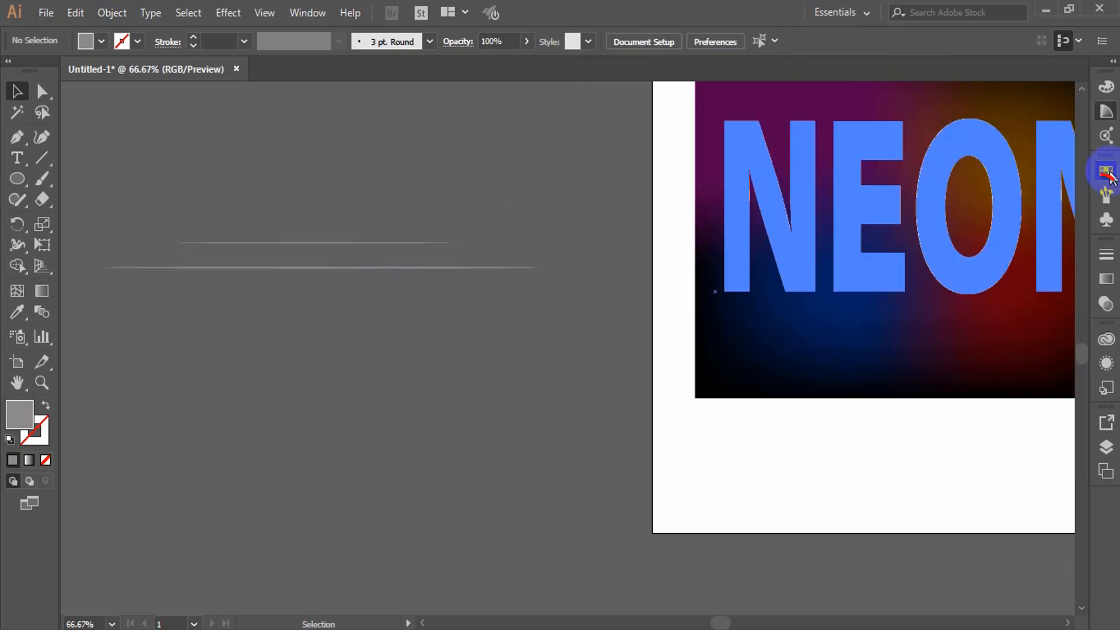
Step: Create a new art brush from the 500 px wide ellipse, keeping the default brush options
click(1106, 171)
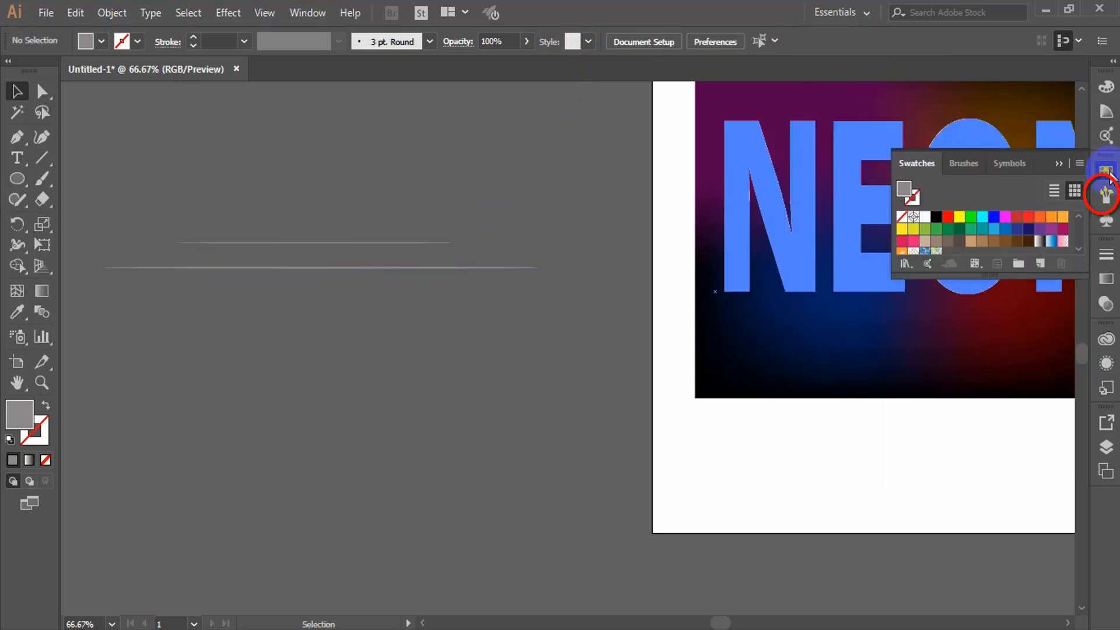
click(957, 162)
click(378, 244)
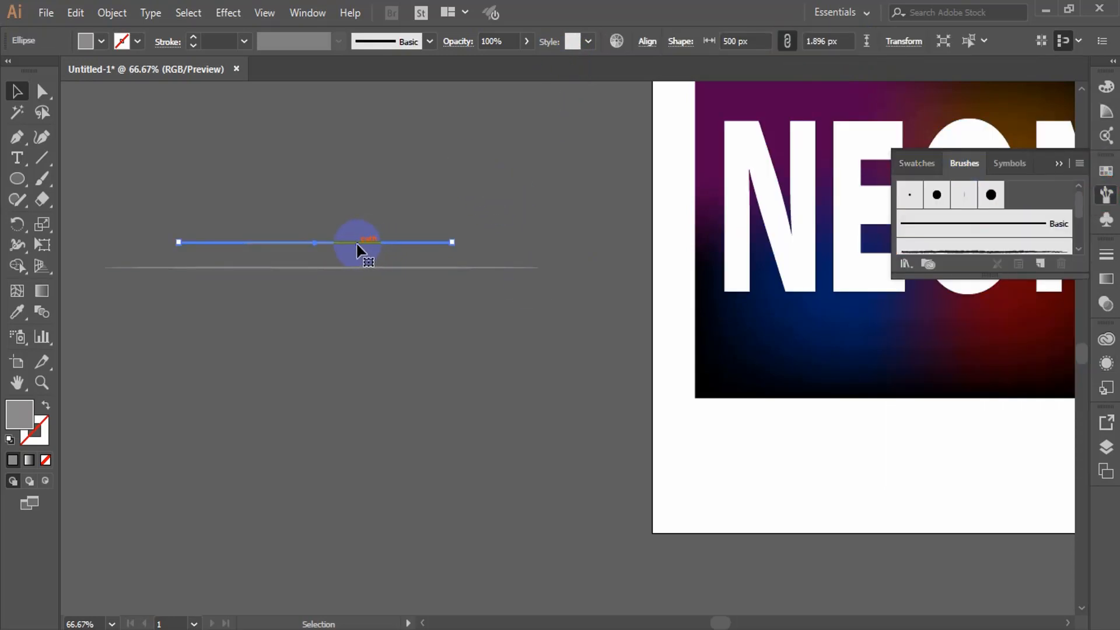
drag(358, 247, 1022, 198)
click(504, 365)
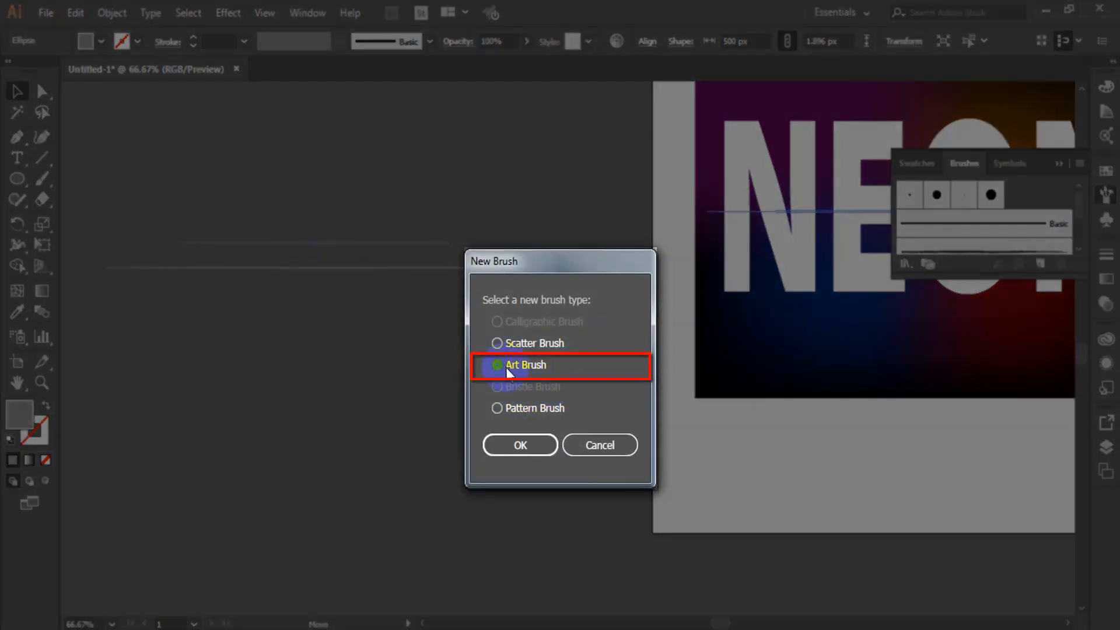
click(531, 453)
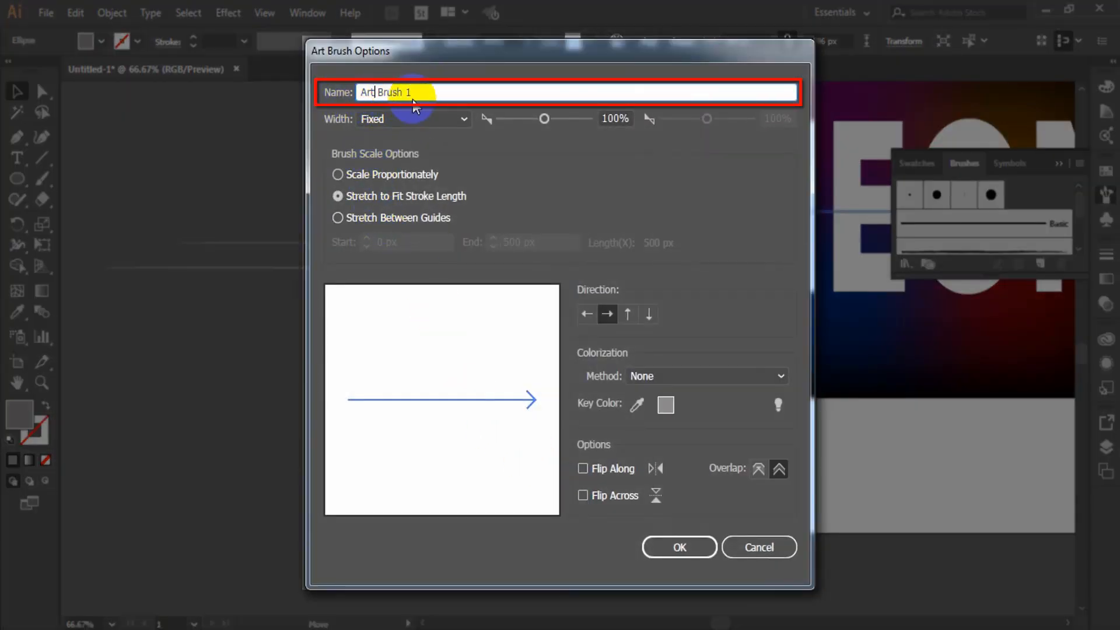
click(679, 549)
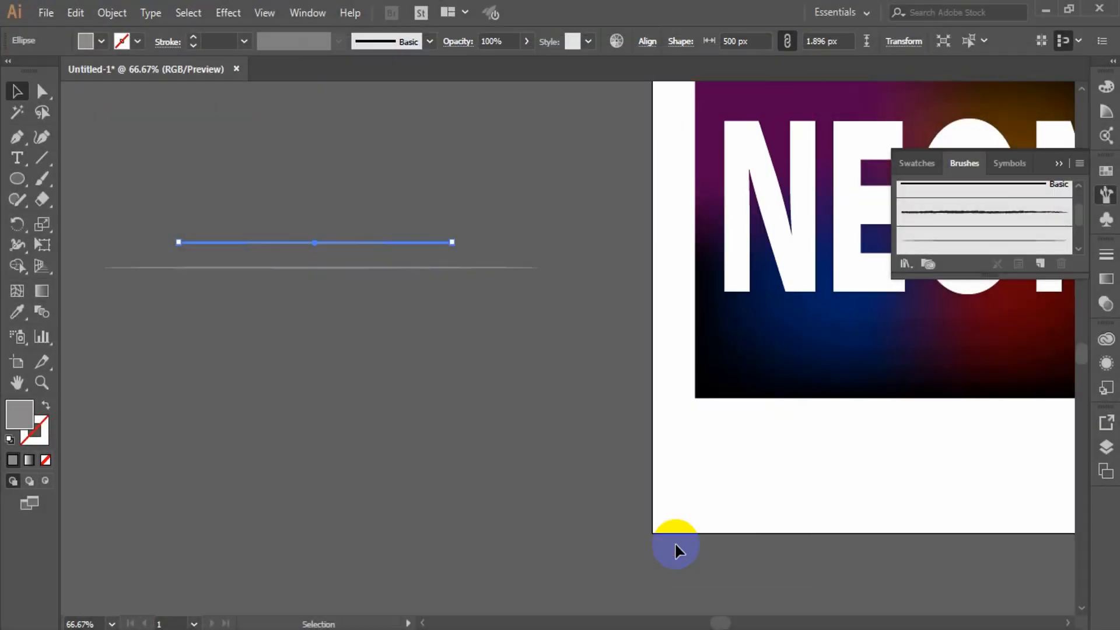
Step: Create a second art brush with default options from the wider ellipse and delete both ellipses from the canvas
click(440, 331)
mouse_move(337, 270)
mouse_down()
mouse_move(979, 176)
mouse_move(1024, 188)
mouse_up()
click(519, 364)
click(519, 444)
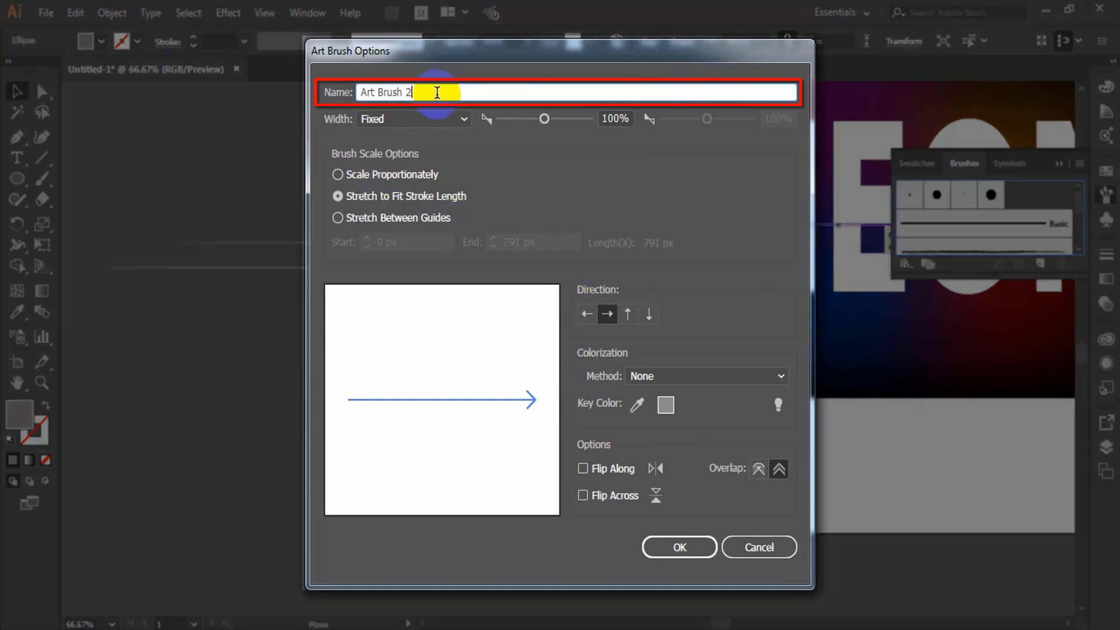
click(666, 549)
click(218, 252)
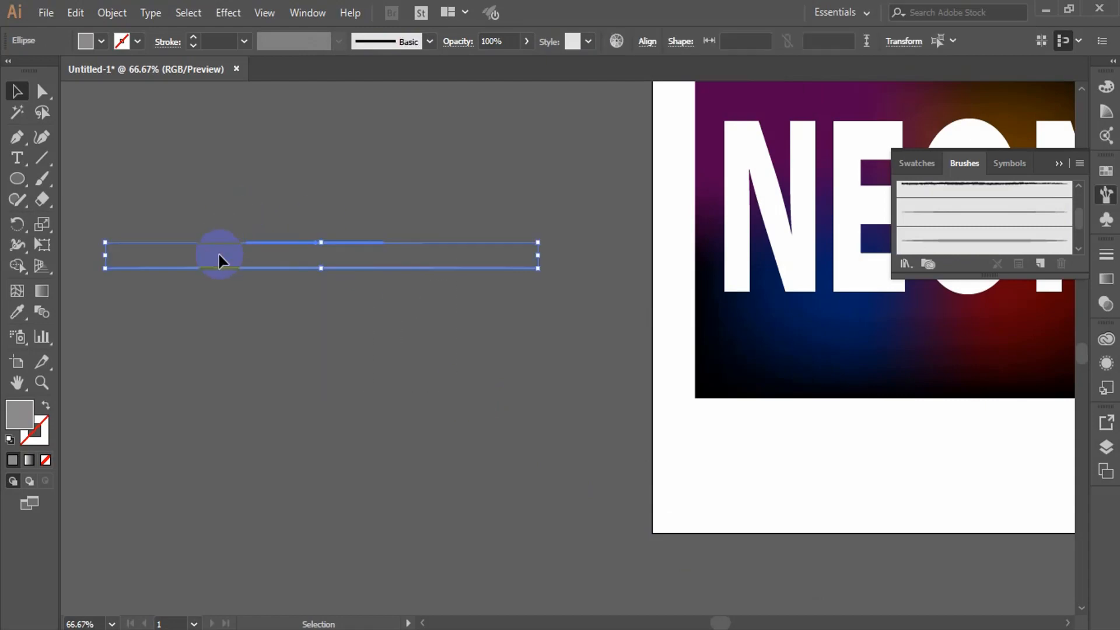
key(Delete)
Step: Change the NEON text's fill to near-black #1C1818
drag(723, 304, 287, 406)
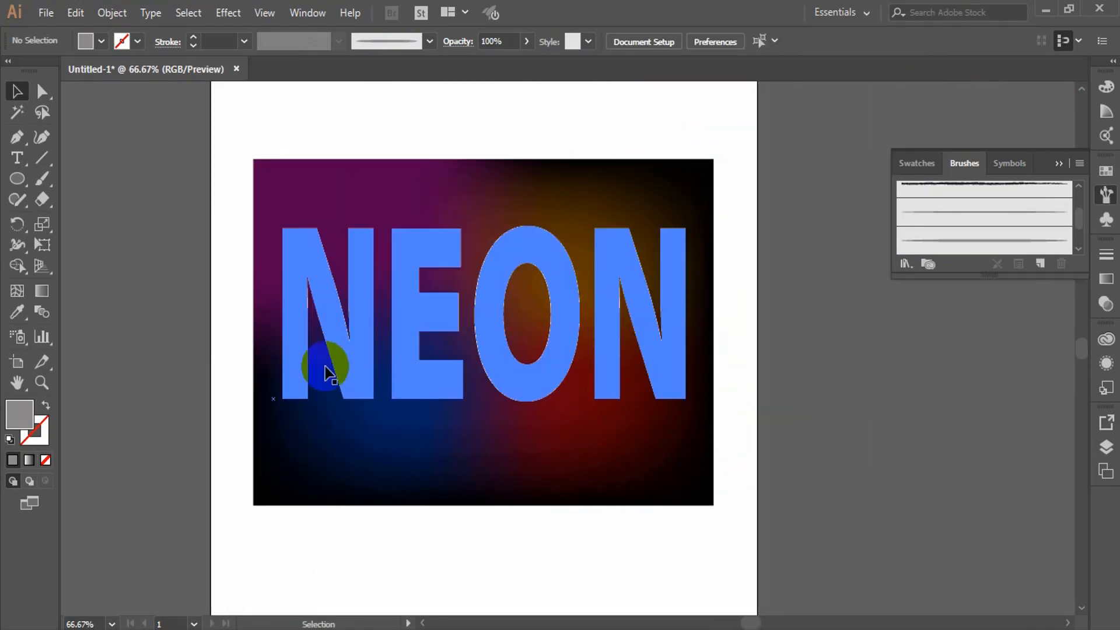
click(326, 373)
double_click(22, 416)
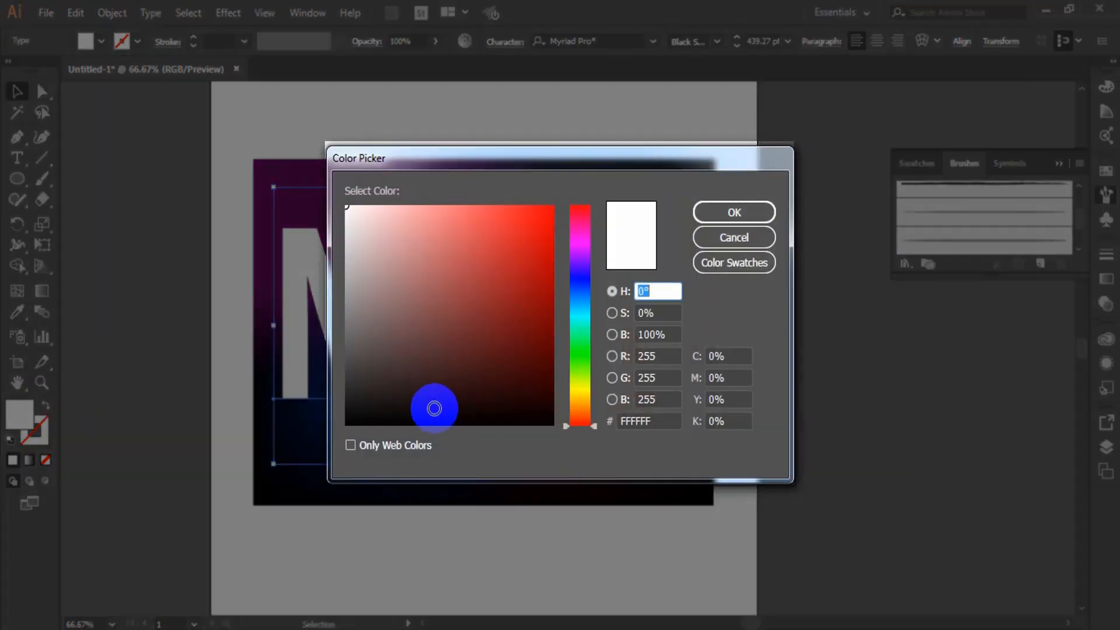
drag(433, 404, 390, 399)
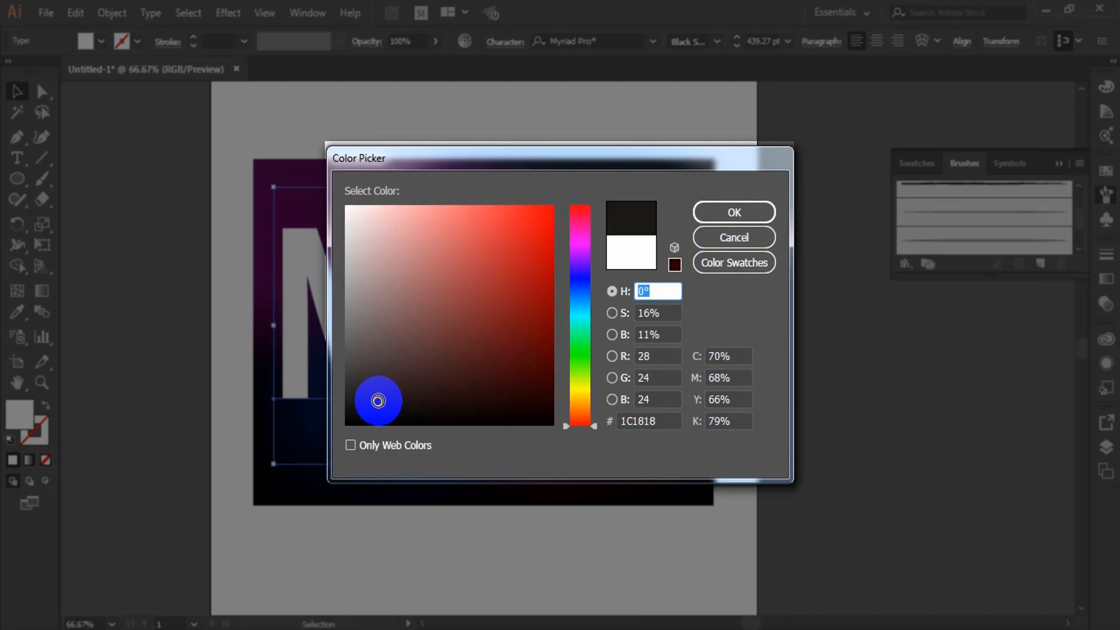
click(726, 211)
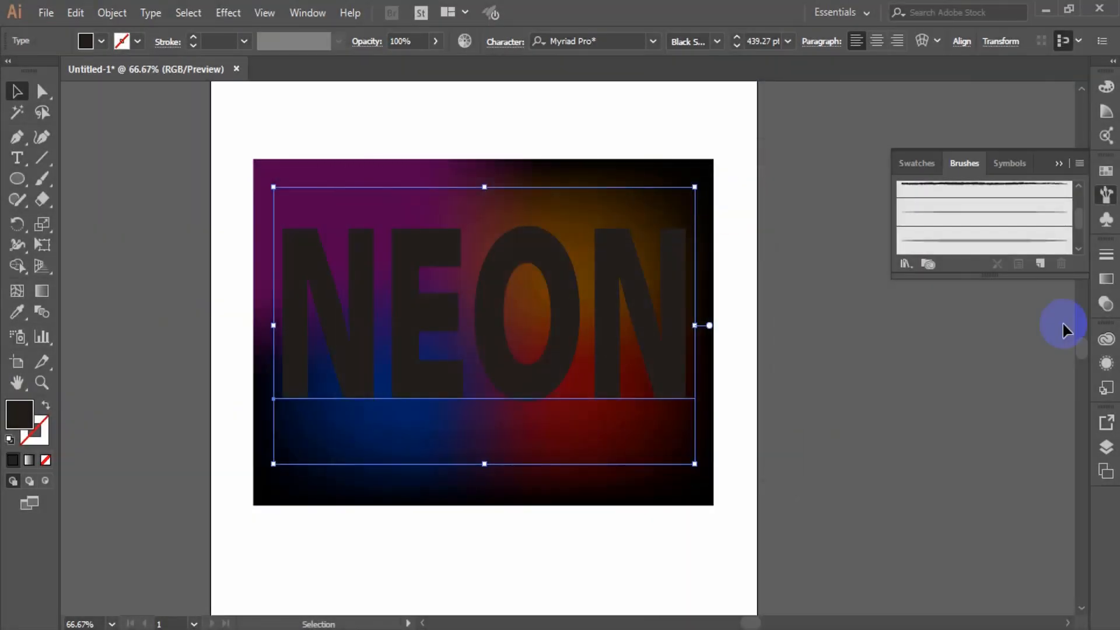
Step: Make the text's 3D Extrude & Bevel effect visible and shift the text slightly left over the gradient background
click(1107, 341)
click(964, 331)
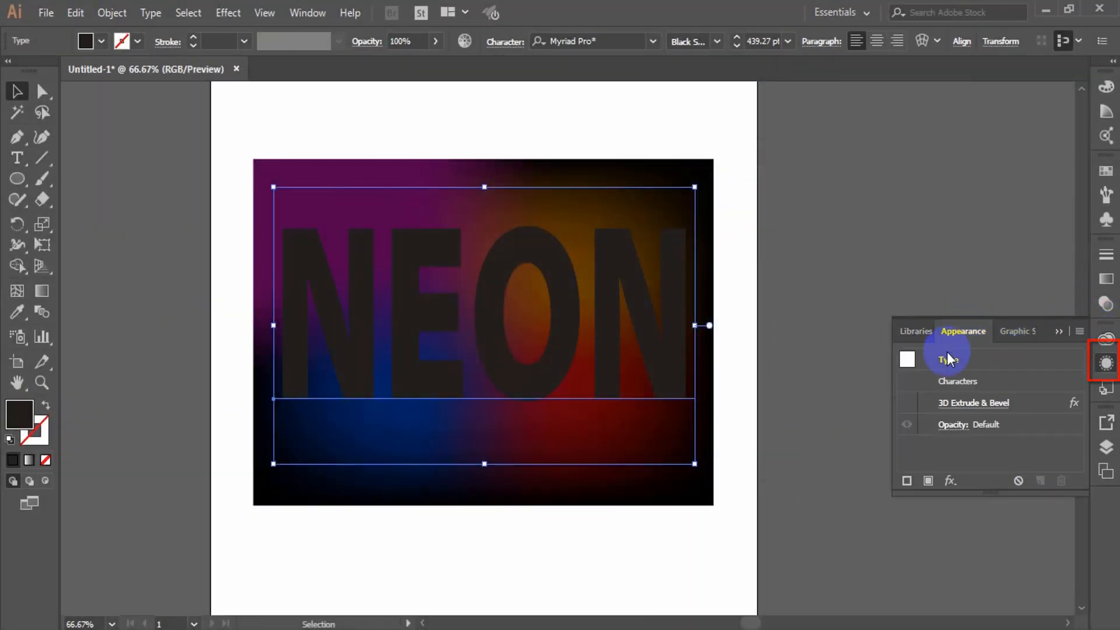
click(906, 405)
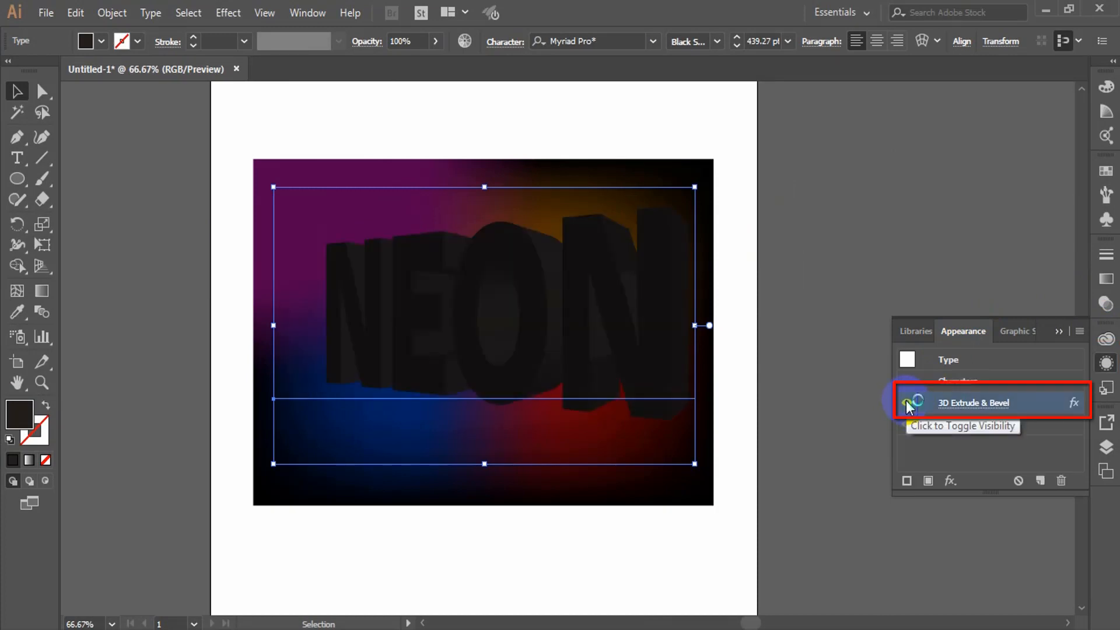
drag(926, 403, 545, 314)
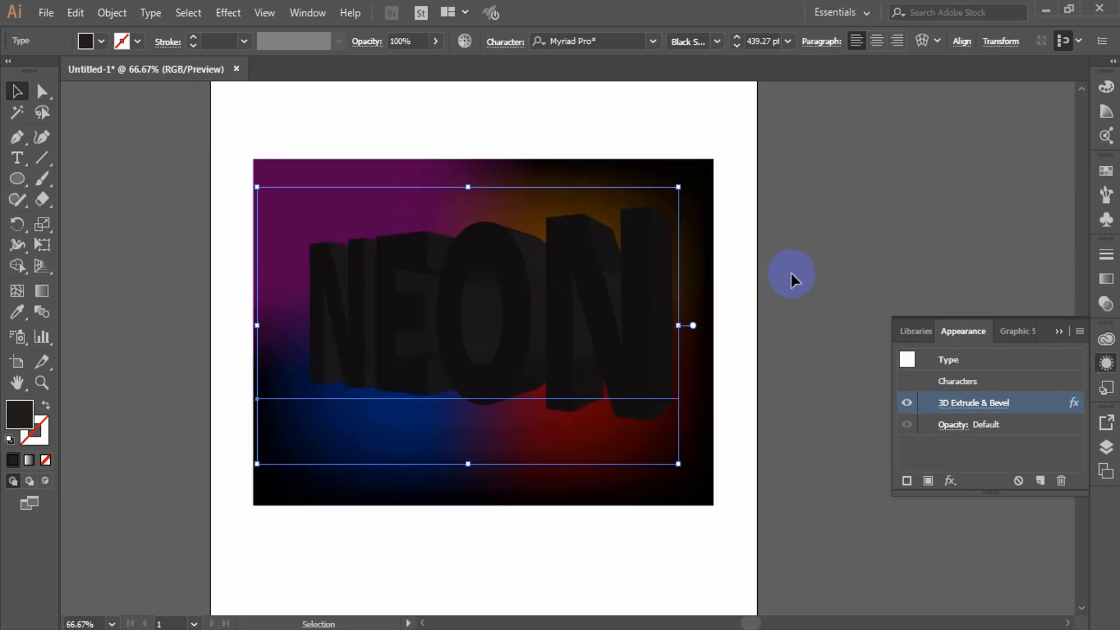
click(819, 265)
Step: Set up the Pen tool with no fill and a dark grey #494646 stroke
key(p)
key(ctrl+minus)
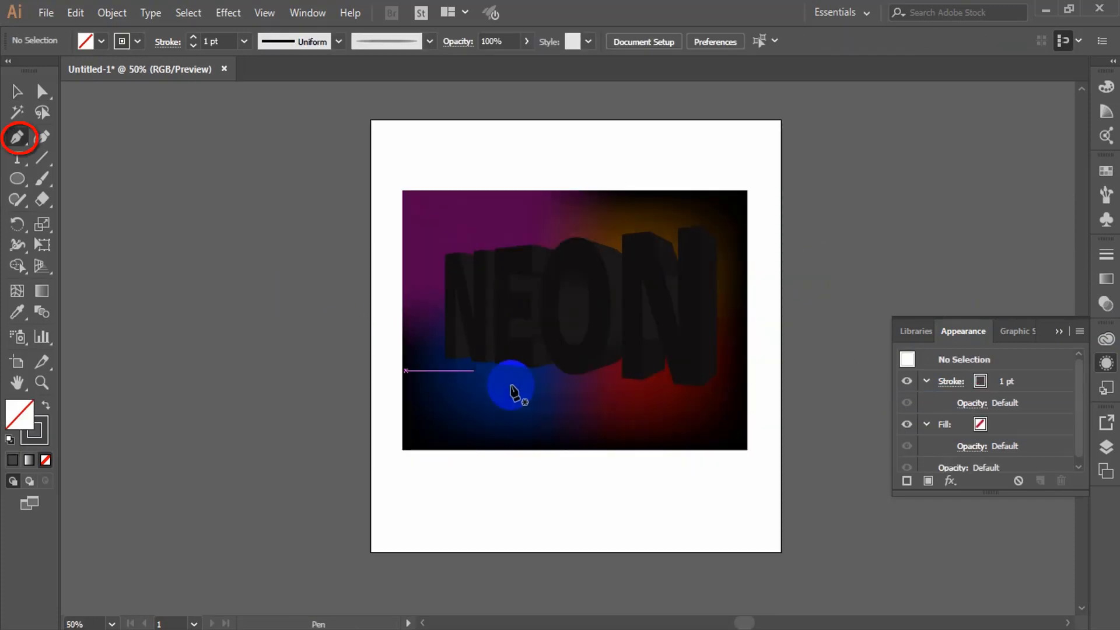
key(z)
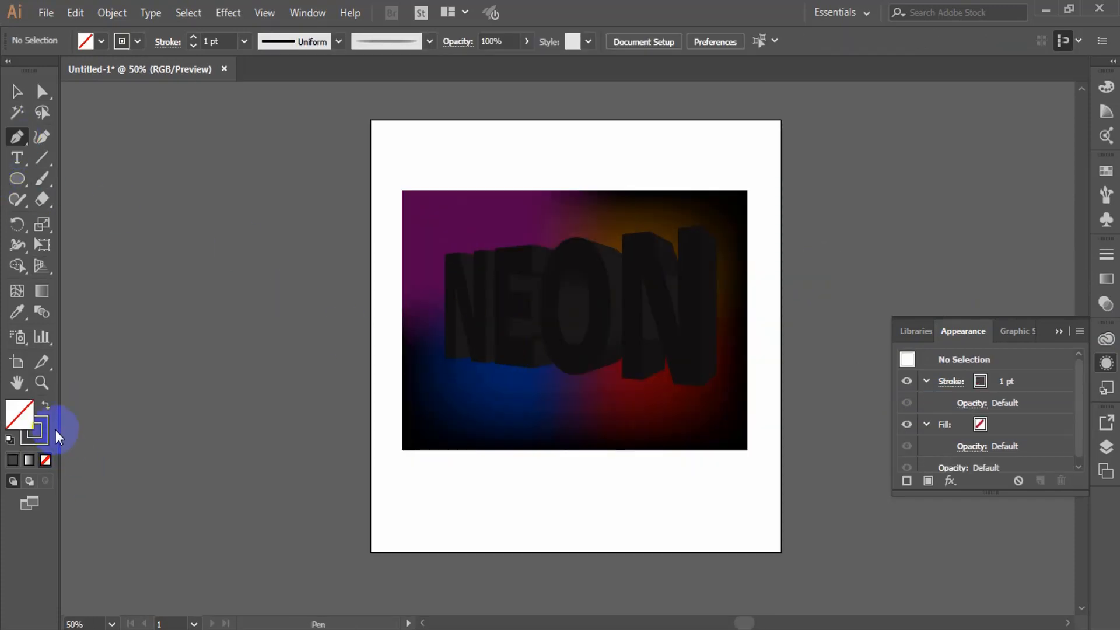
double_click(36, 431)
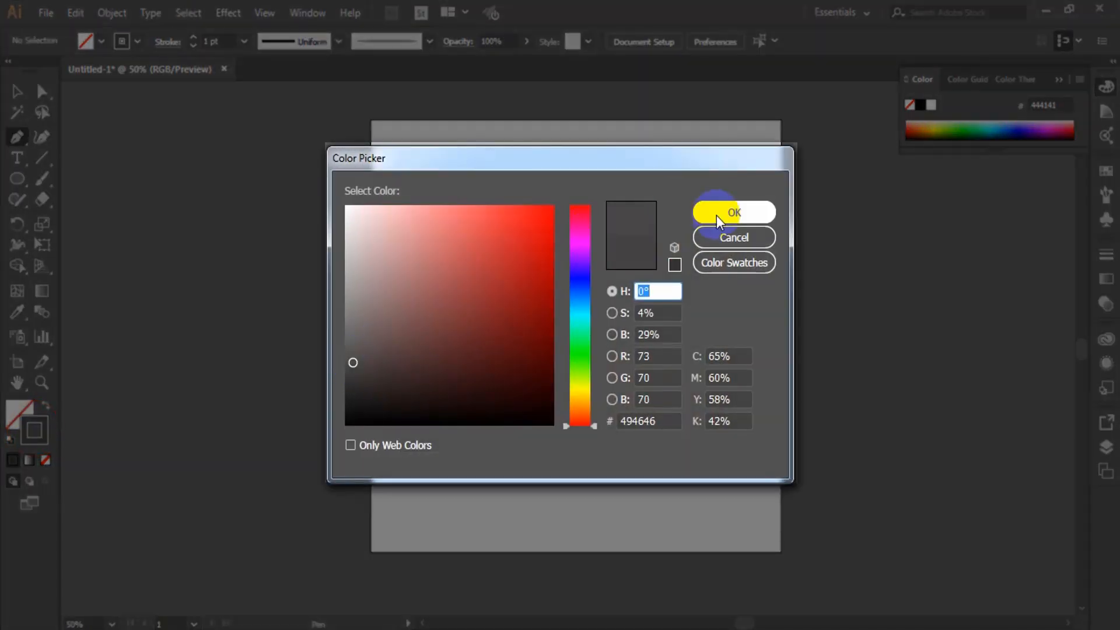
click(735, 213)
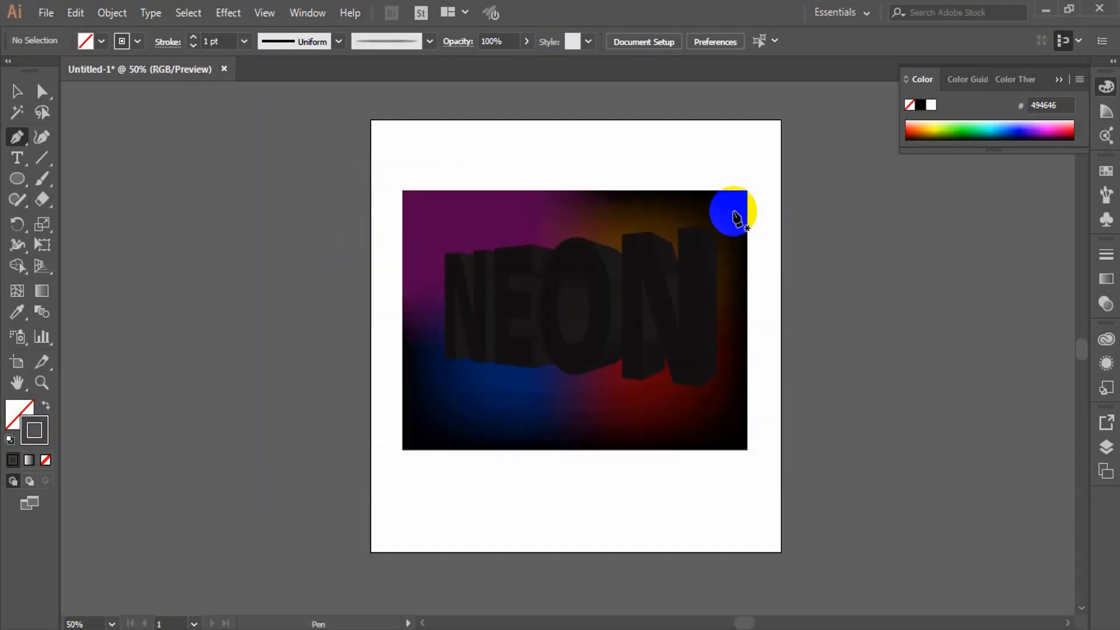
Step: Draw a straight pen line about 26 px long on the slanted bottom edge of the last N's side face, starting at its outer corner
click(602, 353)
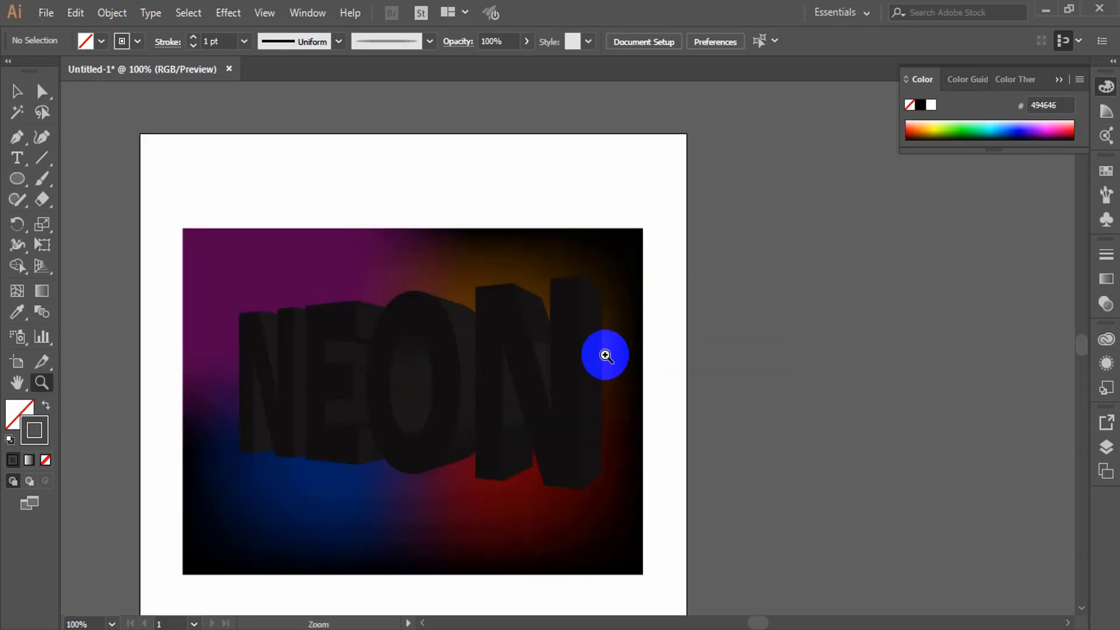
click(560, 368)
click(558, 369)
scroll(557, 368, down, 10)
click(550, 367)
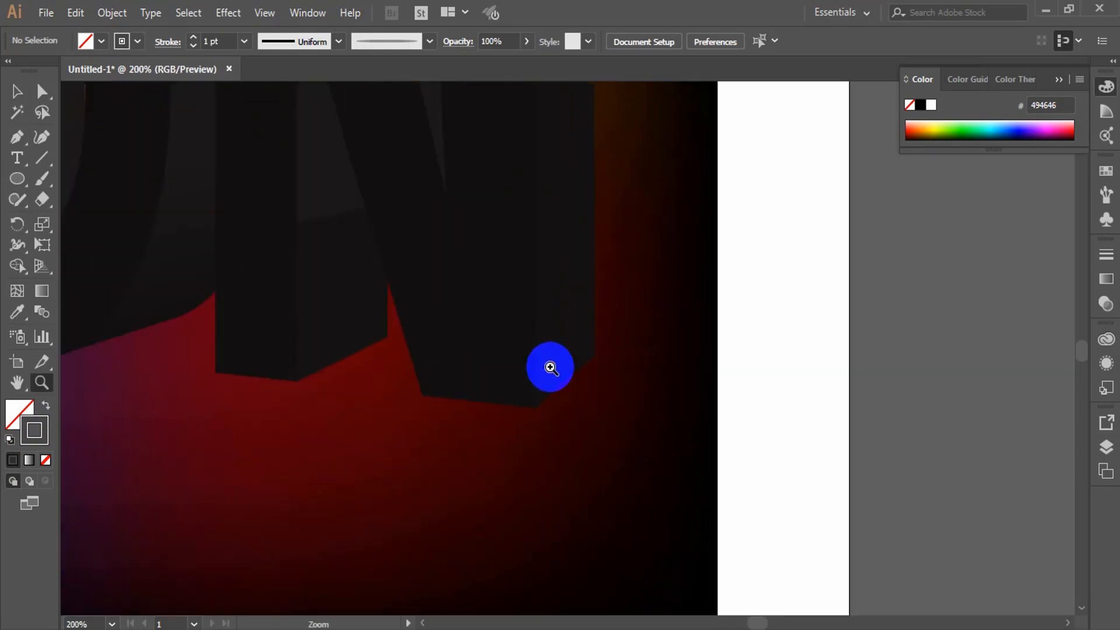
scroll(551, 368, down, 3)
click(586, 291)
click(18, 137)
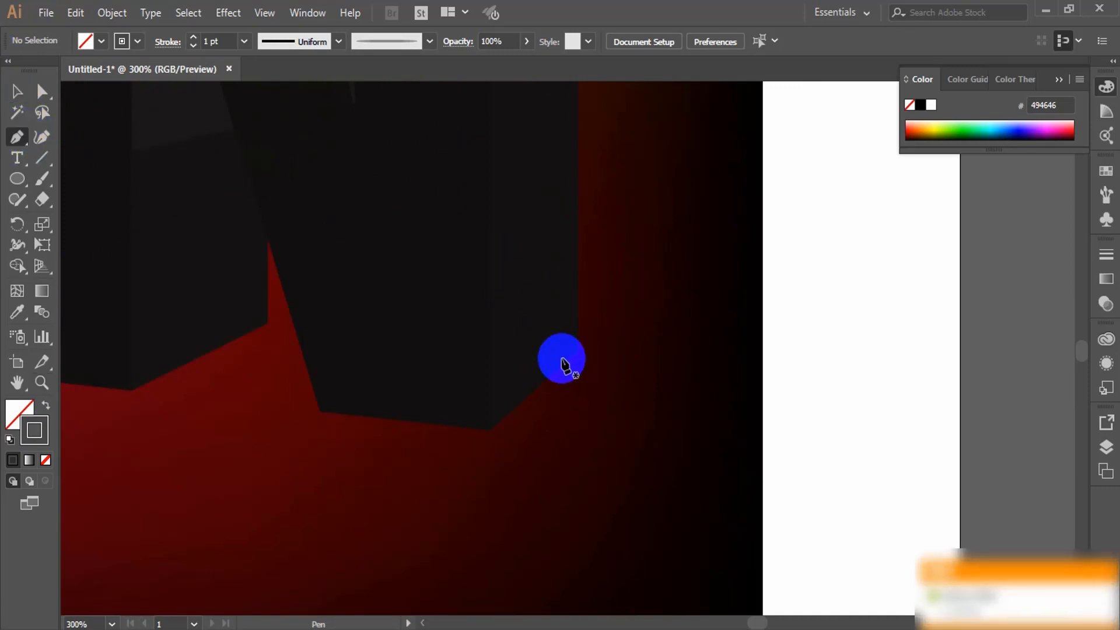
click(579, 353)
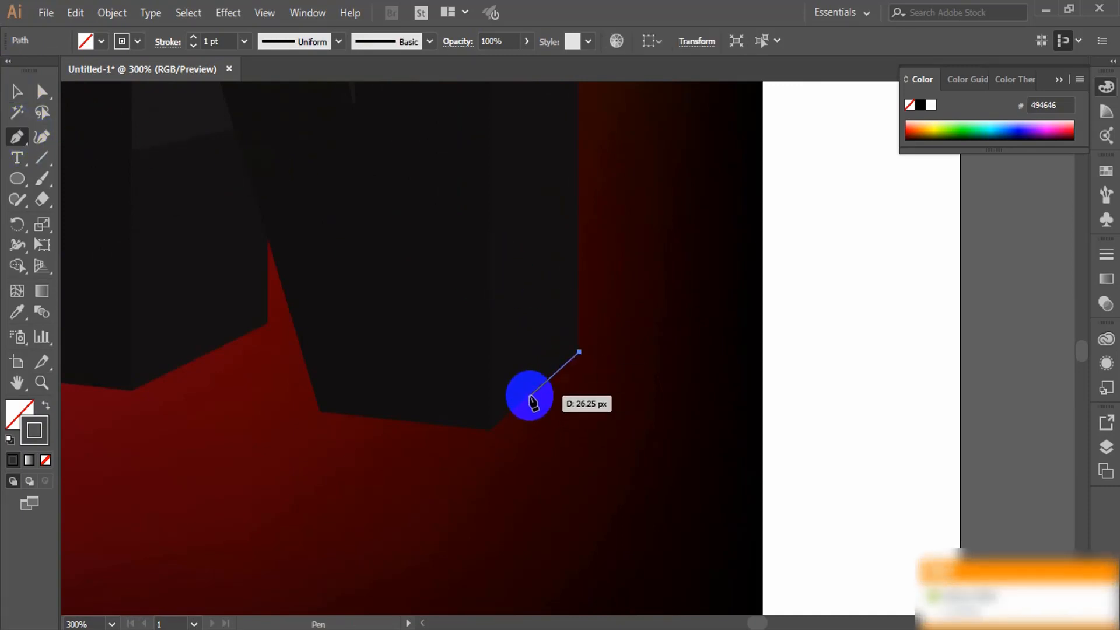
click(527, 397)
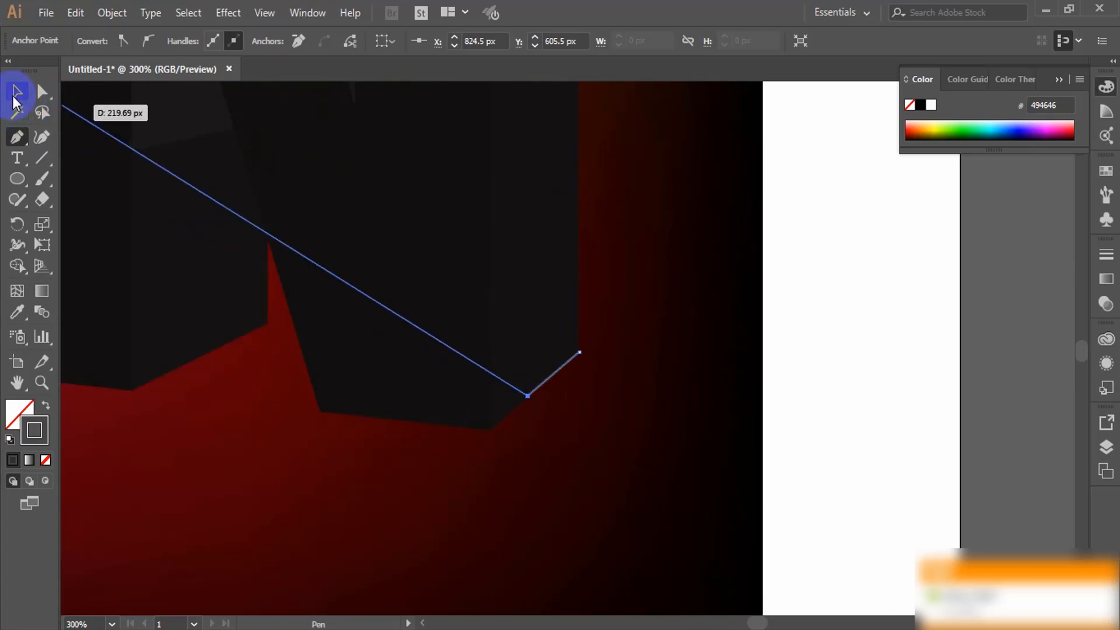
click(15, 92)
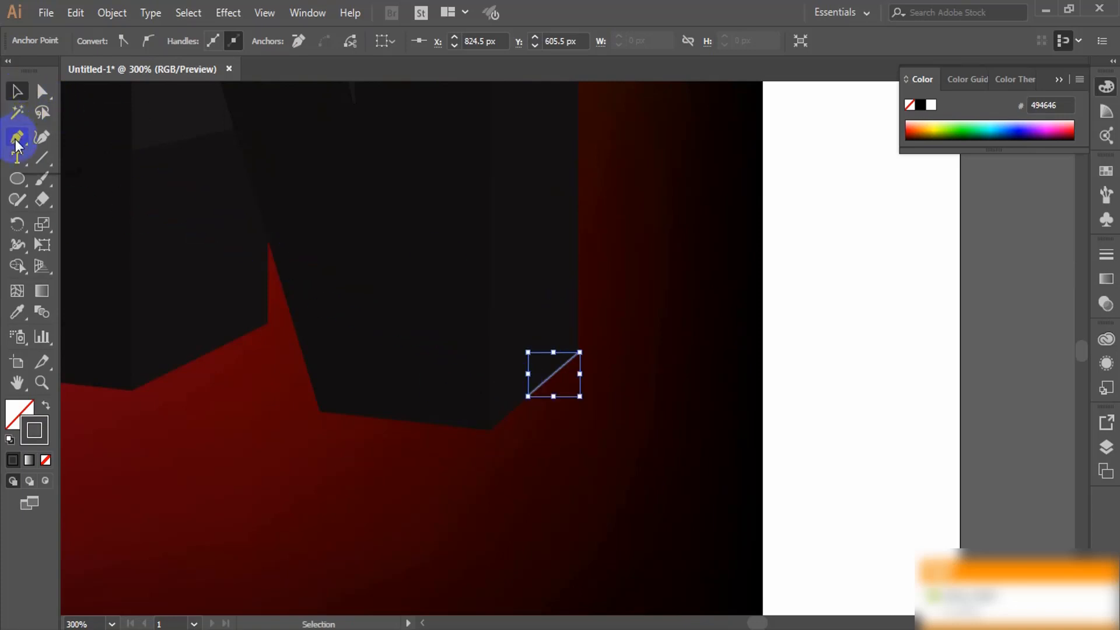
Step: Draw a short bent pen line around the last N's lower front corner, leaving a gap to the slanted line
click(523, 402)
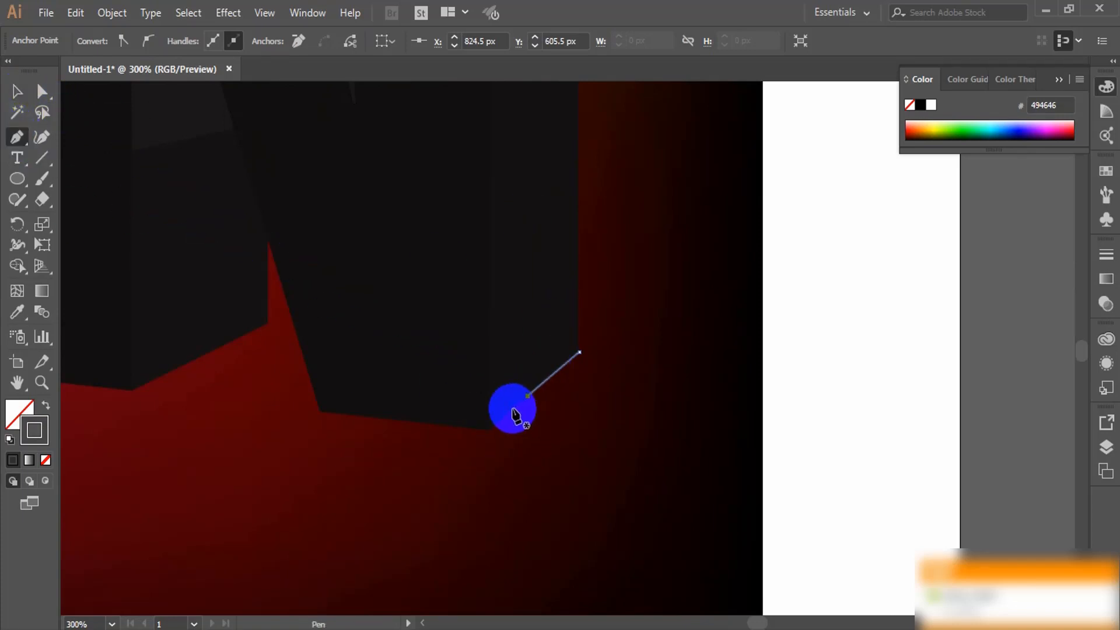
drag(510, 414, 443, 426)
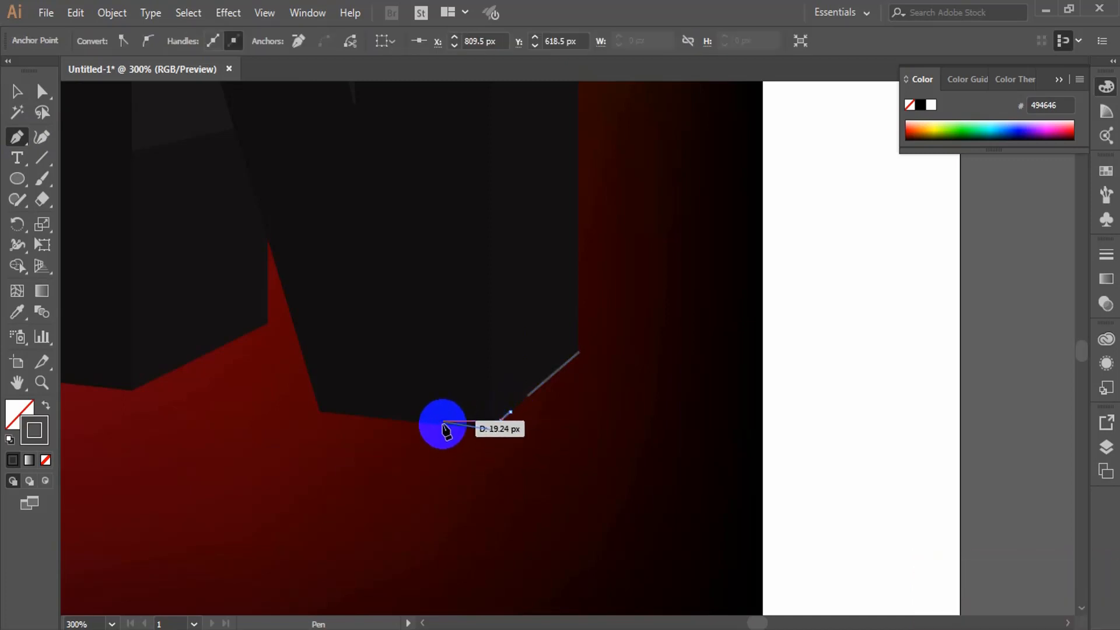
click(440, 426)
click(15, 95)
click(117, 327)
Step: Draw a bent pen line around the lower left corner of the last N's front face, continuing up its diagonal edge
click(42, 383)
click(430, 383)
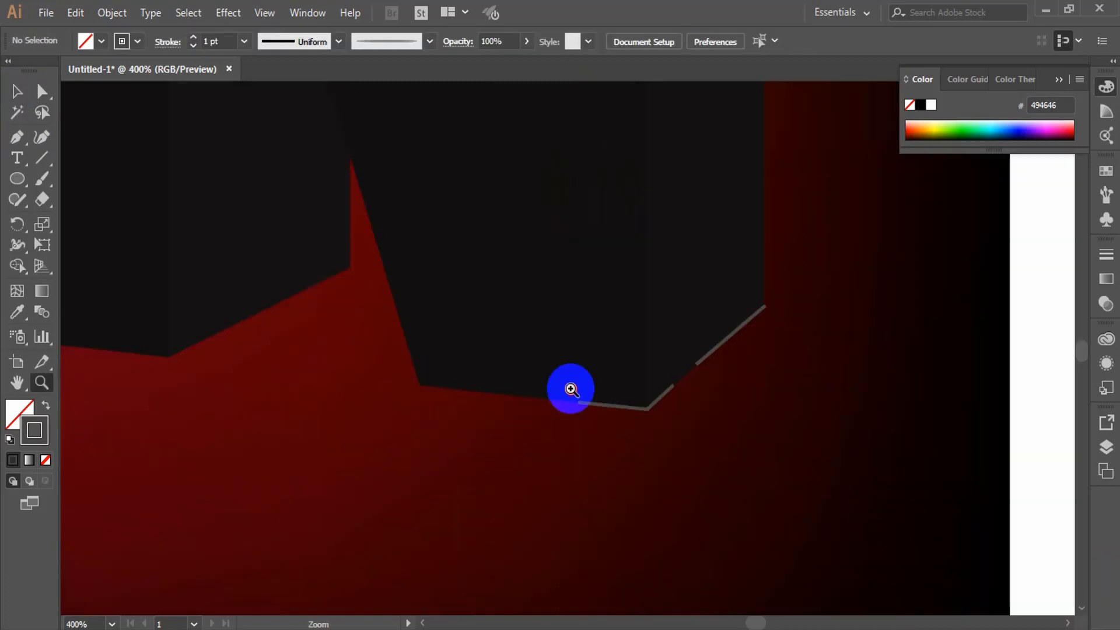
click(570, 388)
click(466, 219)
click(17, 138)
click(586, 545)
click(409, 523)
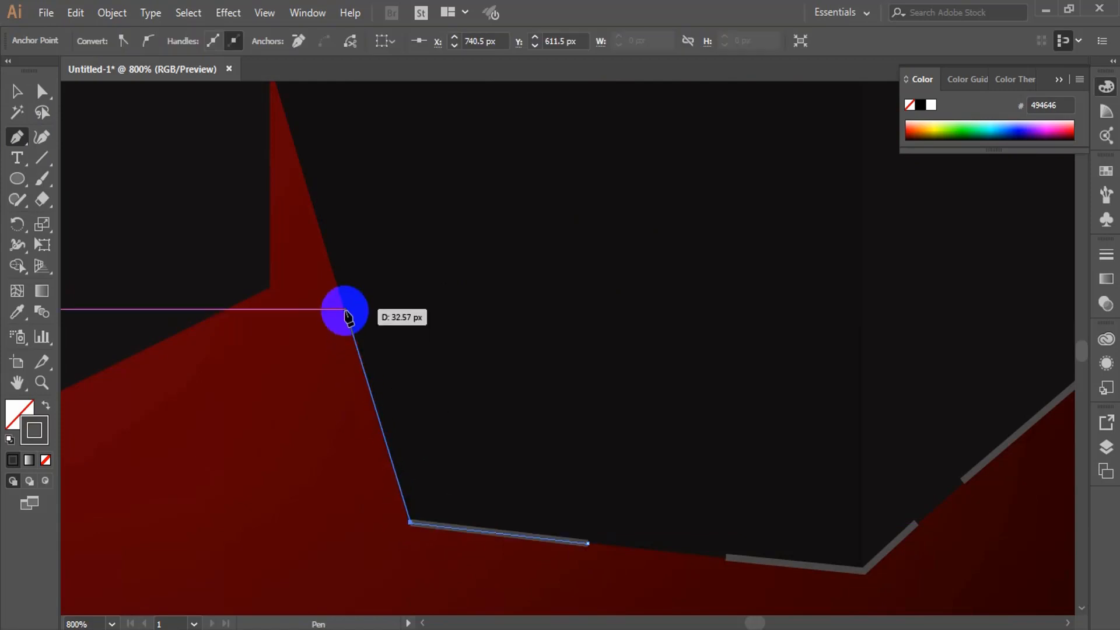
click(345, 308)
click(16, 92)
Step: Draw a vertical pen line along the lower part of the last N's outer right edge
scroll(335, 272, up, 3)
click(41, 383)
alt+click(581, 341)
alt+click(581, 341)
click(625, 345)
click(597, 348)
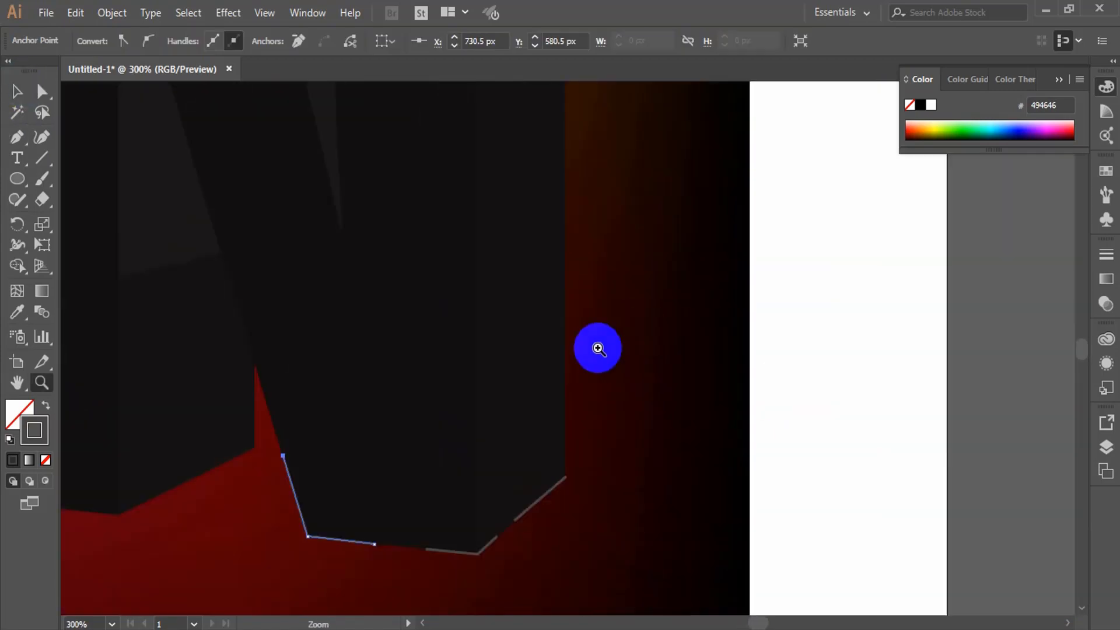
scroll(598, 347, up, 3)
click(10, 139)
click(561, 511)
click(564, 260)
click(16, 92)
Step: Draw a second vertical pen line up the last N's outer right edge, ending just below the top corner
scroll(22, 168, up, 2)
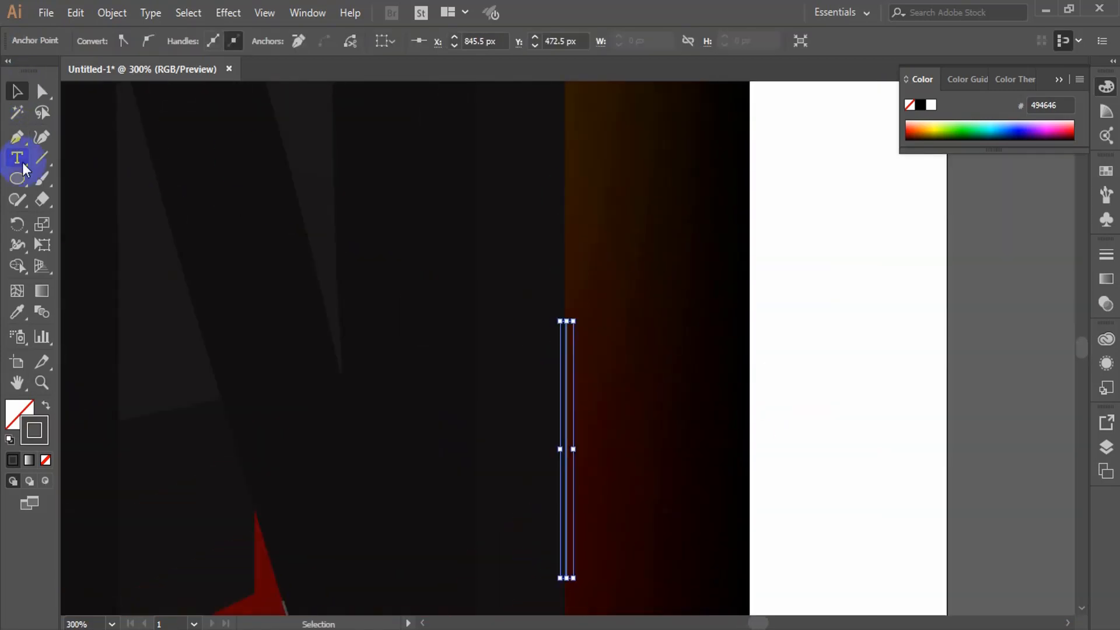
click(16, 139)
click(564, 291)
scroll(565, 291, up, 5)
click(565, 246)
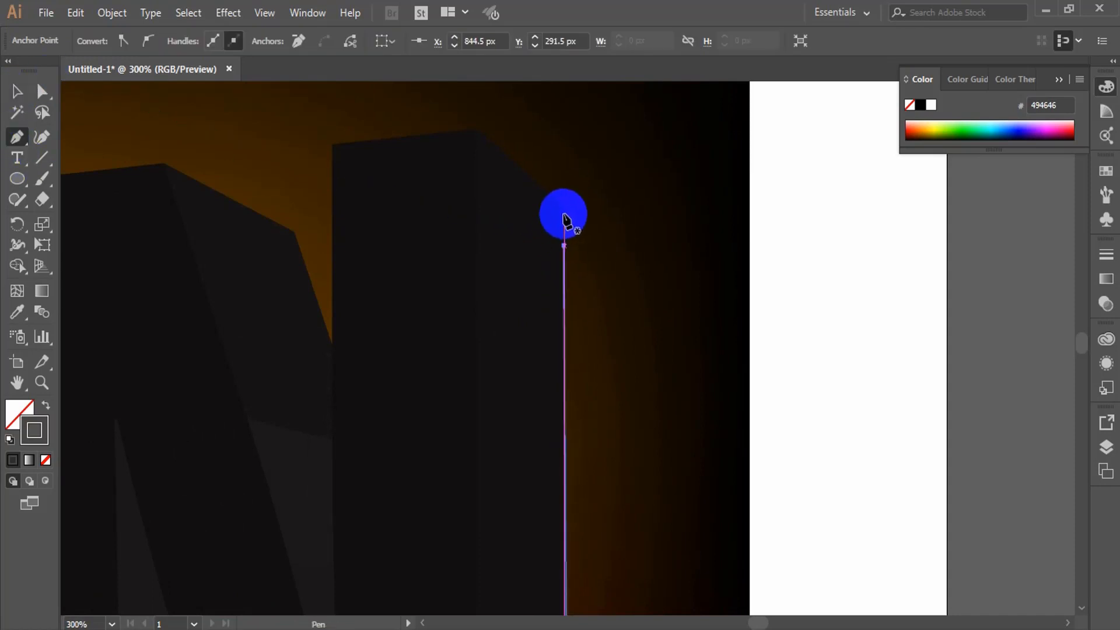
Step: Draw two separate bent pen lines around the top outer and top front corners of the last N's right stem, leaving gaps
drag(563, 209, 522, 174)
ctrl+click(493, 143)
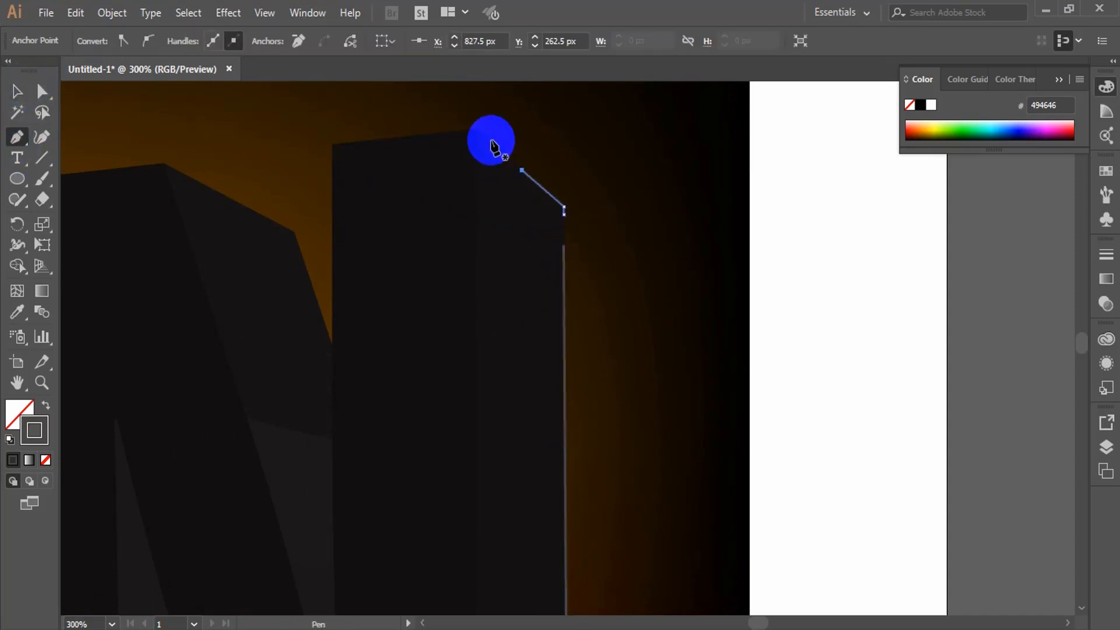
drag(475, 128, 432, 140)
click(406, 135)
click(16, 92)
click(237, 156)
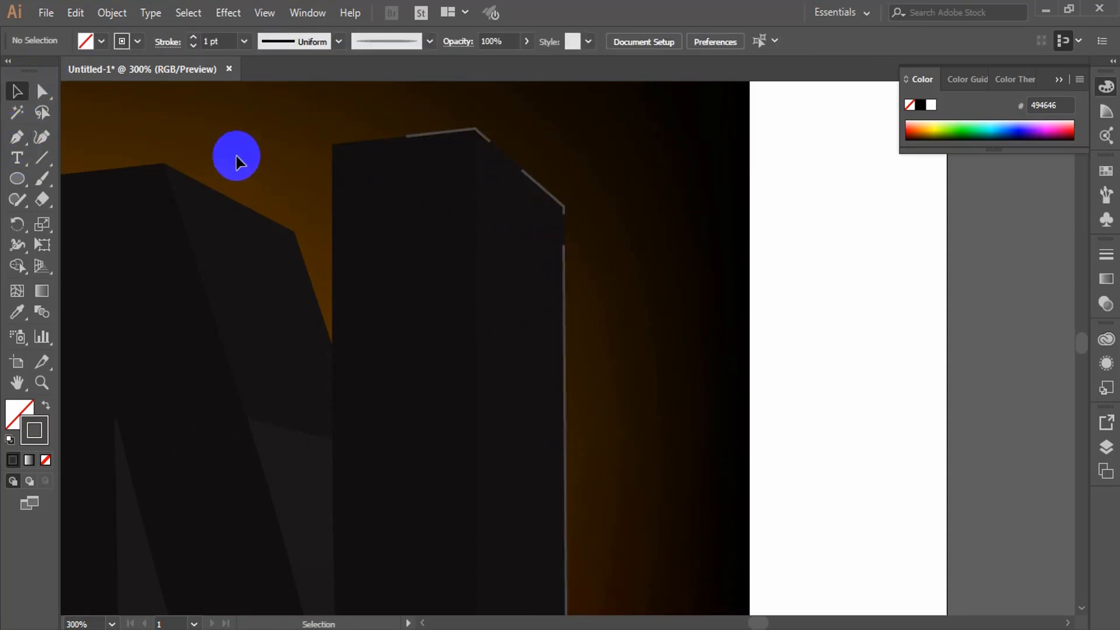
Step: Draw a bent pen line around the top inner corner of the last N's right stem, continuing down its inner edge
drag(395, 229, 670, 244)
click(17, 138)
click(632, 157)
click(608, 159)
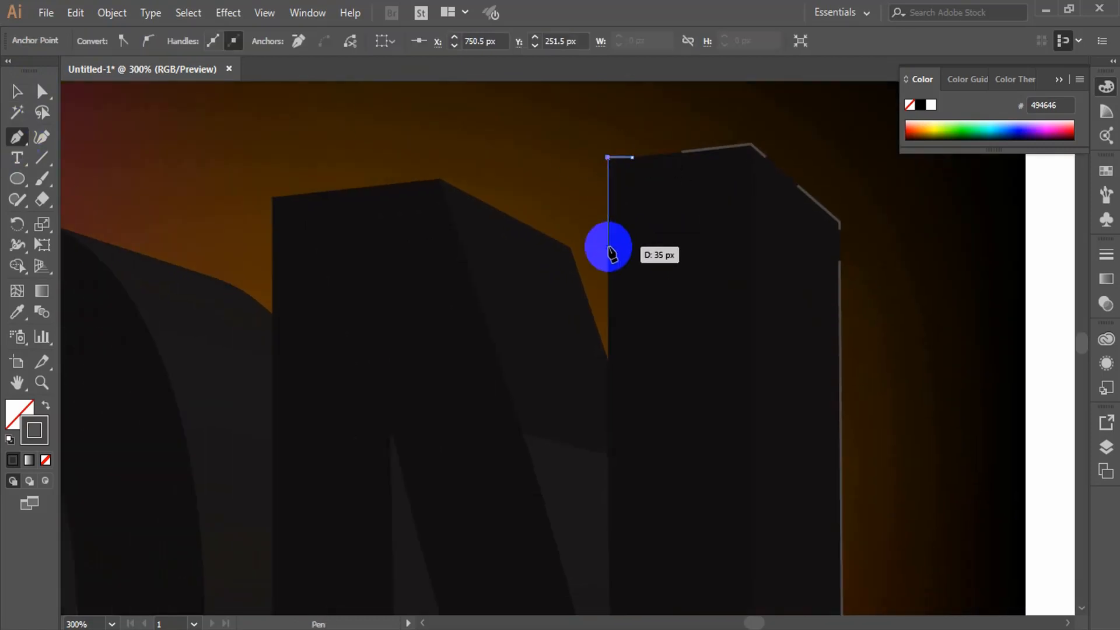
scroll(607, 263, down, 6)
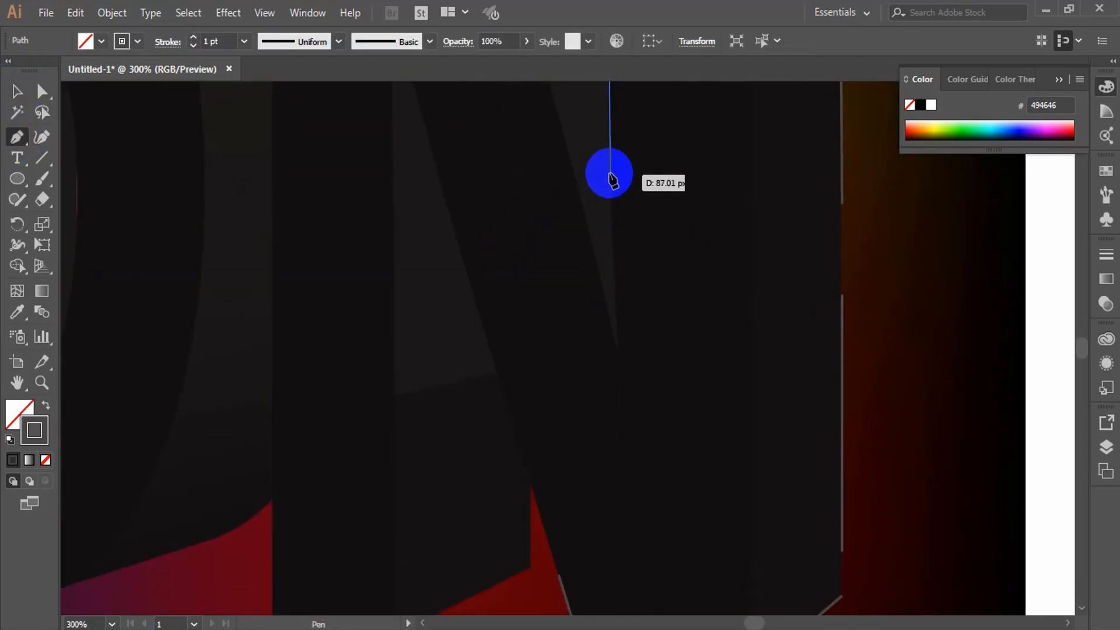
click(611, 172)
click(16, 92)
Step: Draw a bent pen line around the pointed notch between the last N's right stem and diagonal
click(17, 137)
click(610, 261)
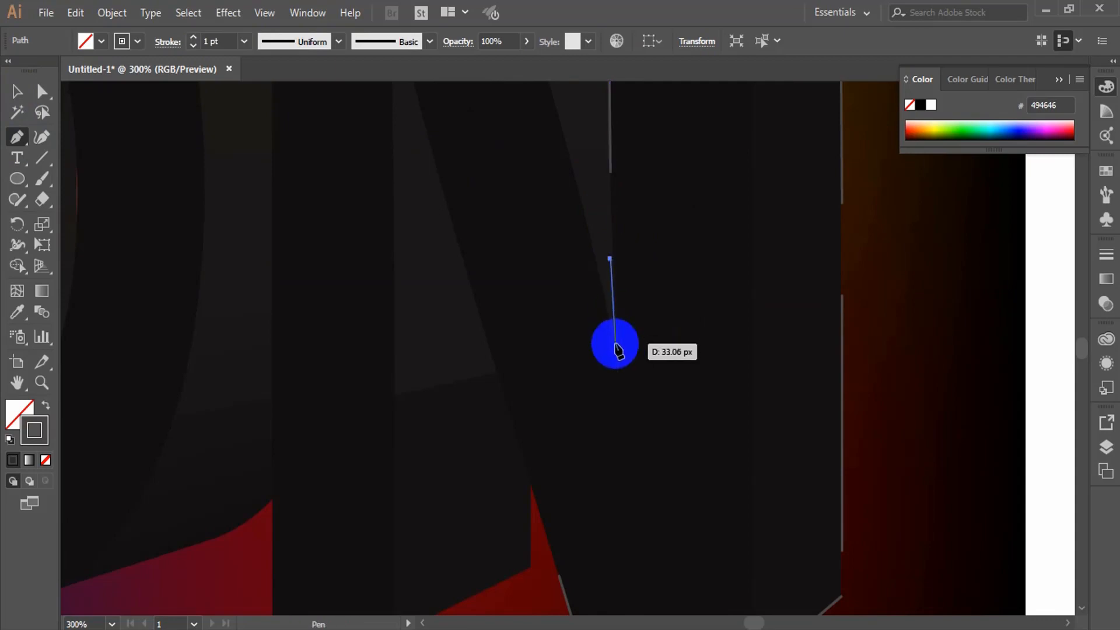
click(616, 346)
scroll(606, 326, up, 1)
click(570, 268)
click(16, 92)
Step: Draw a bent pen line up the last N's upper diagonal edge and around its top corner onto the top edge
click(16, 137)
scroll(547, 396, up, 3)
click(529, 438)
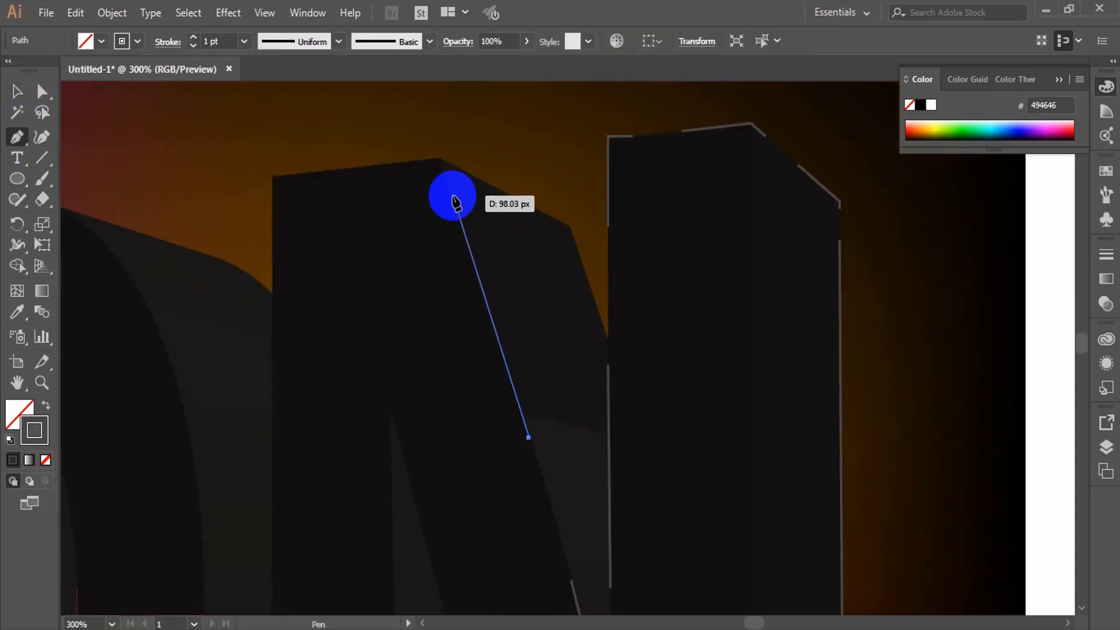
click(440, 159)
click(368, 165)
click(16, 93)
Step: Draw a bent pen line around the top front corner of the first N's right stem, ending on the side's top edge
click(16, 138)
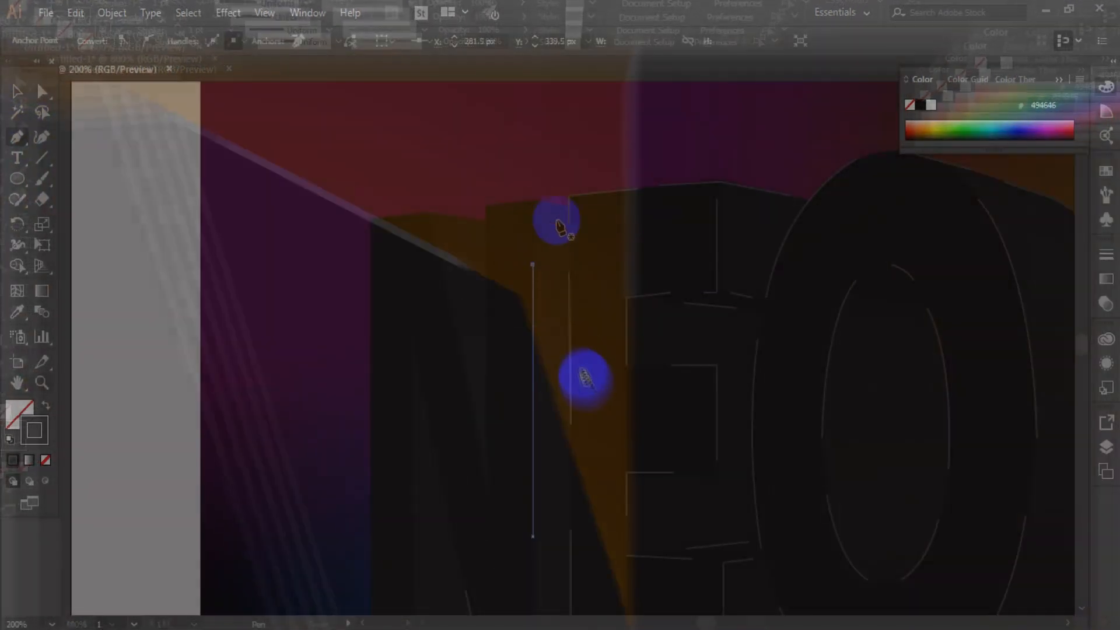
scroll(536, 227, up, 3)
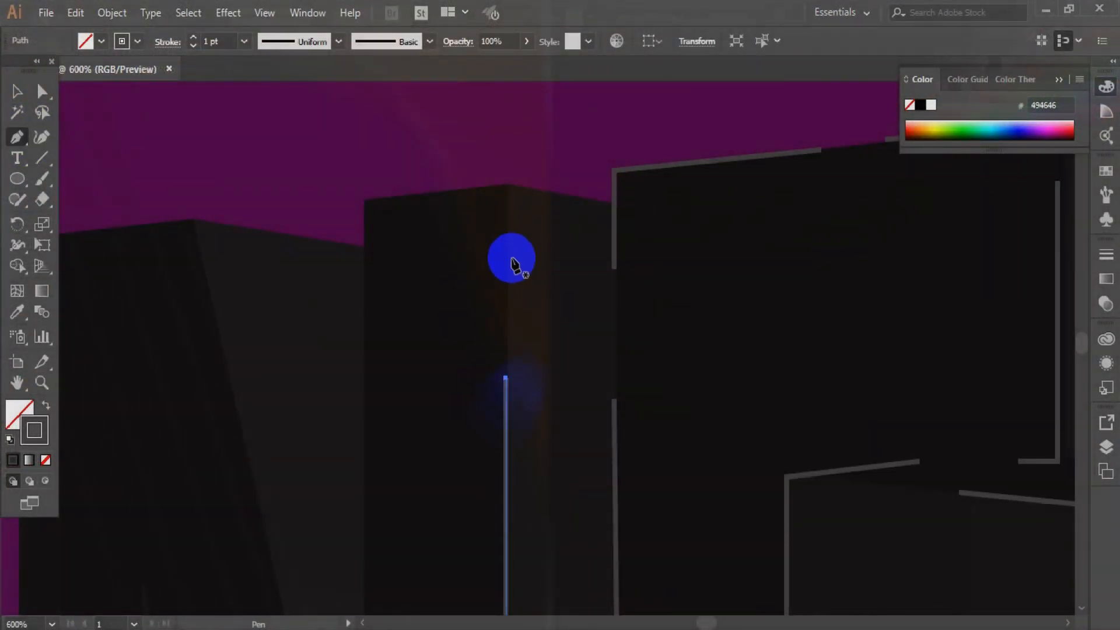
click(507, 258)
click(506, 181)
click(586, 198)
click(16, 91)
Step: Draw a bent pen line around the top inner corner of the first N's right stem, continuing down its inner edge
click(17, 137)
click(438, 192)
click(365, 201)
scroll(358, 327, down, 4)
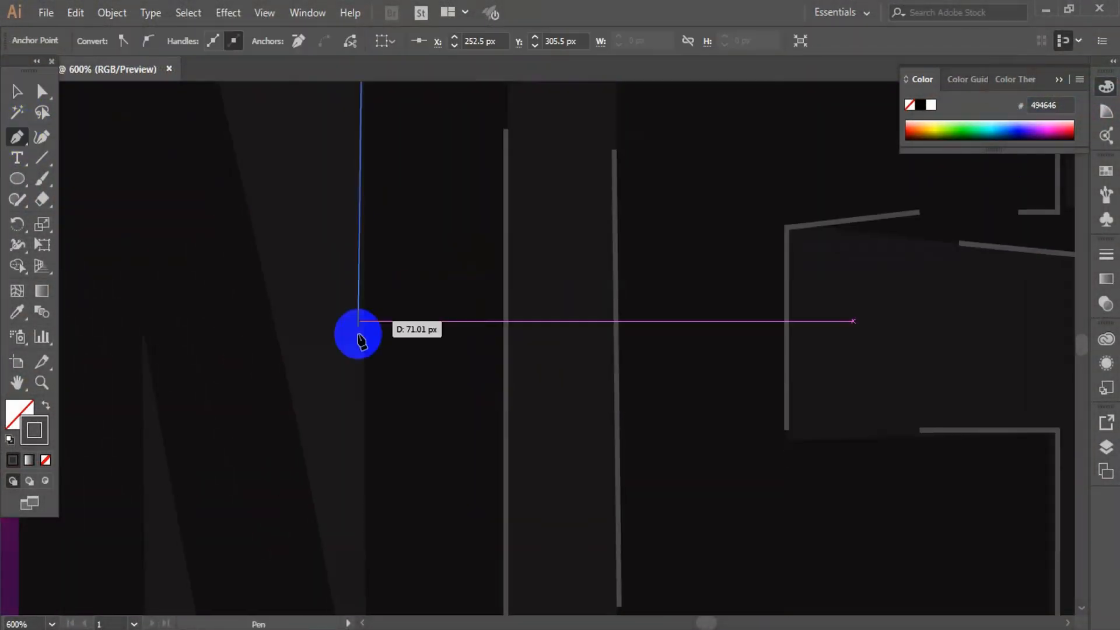
click(365, 321)
key(z)
alt+click(414, 344)
alt+click(414, 344)
alt+click(655, 400)
Step: Draw a bent pen line around the pointed notch between the first N's right stem and diagonal
click(20, 141)
key(ctrl+plus)
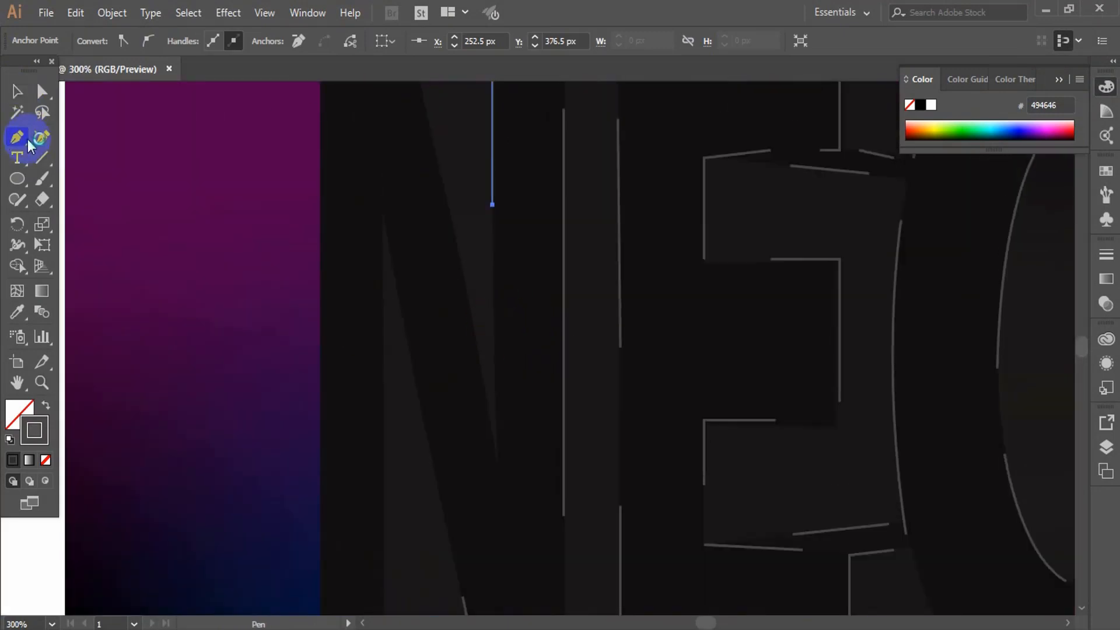
click(492, 284)
click(496, 454)
click(480, 359)
click(41, 92)
Step: Draw a short pen line on the first N's upper diagonal edge and a separate bent line around the diagonal's top corner
click(20, 141)
scroll(459, 335, up, 2)
click(458, 332)
click(440, 252)
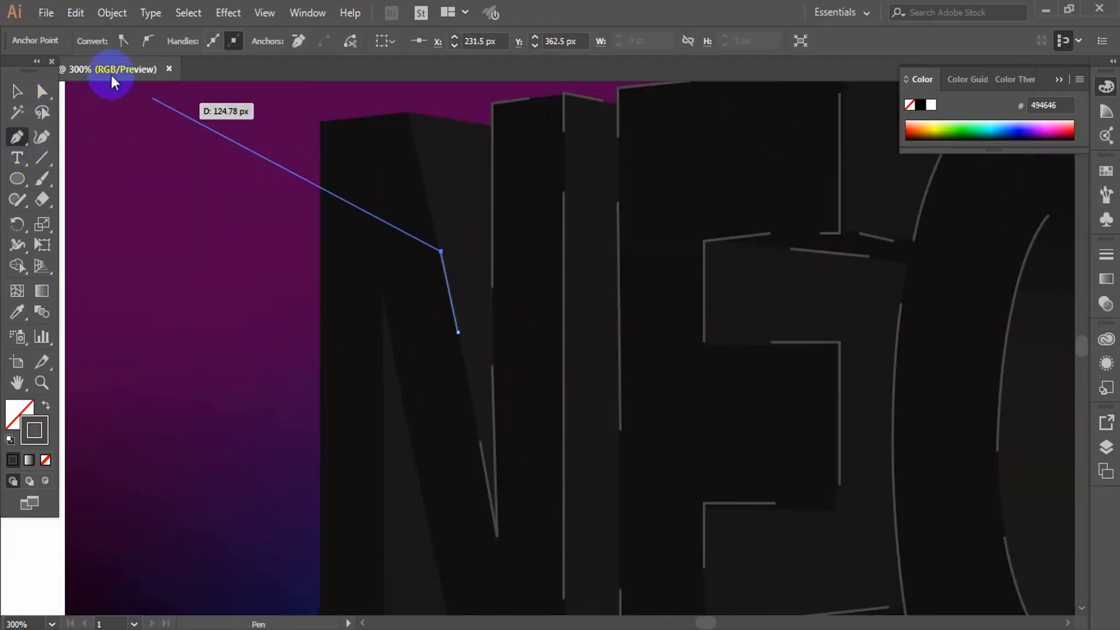
click(421, 179)
click(408, 112)
click(357, 115)
click(17, 91)
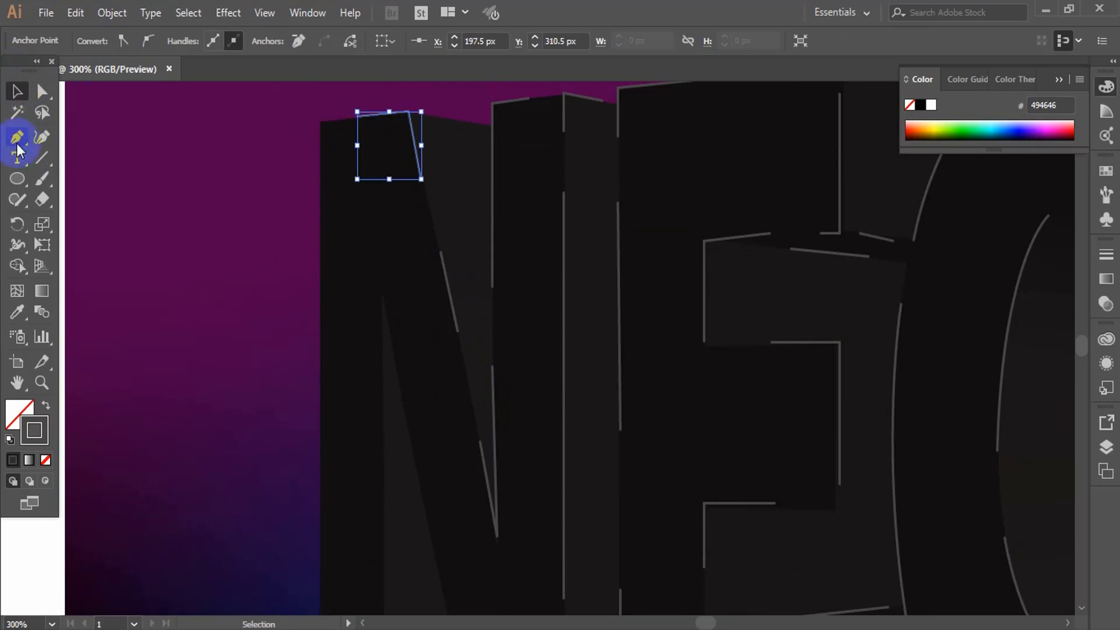
Step: Draw a bent pen line around the first N's top outer corner, continuing down the outer edge of its left stem
click(17, 140)
click(336, 119)
click(320, 122)
click(320, 265)
click(16, 92)
Step: Draw a vertical pen line along the middle of the first N's outer left edge, leaving a gap above it
click(17, 139)
scroll(324, 194, down, 7)
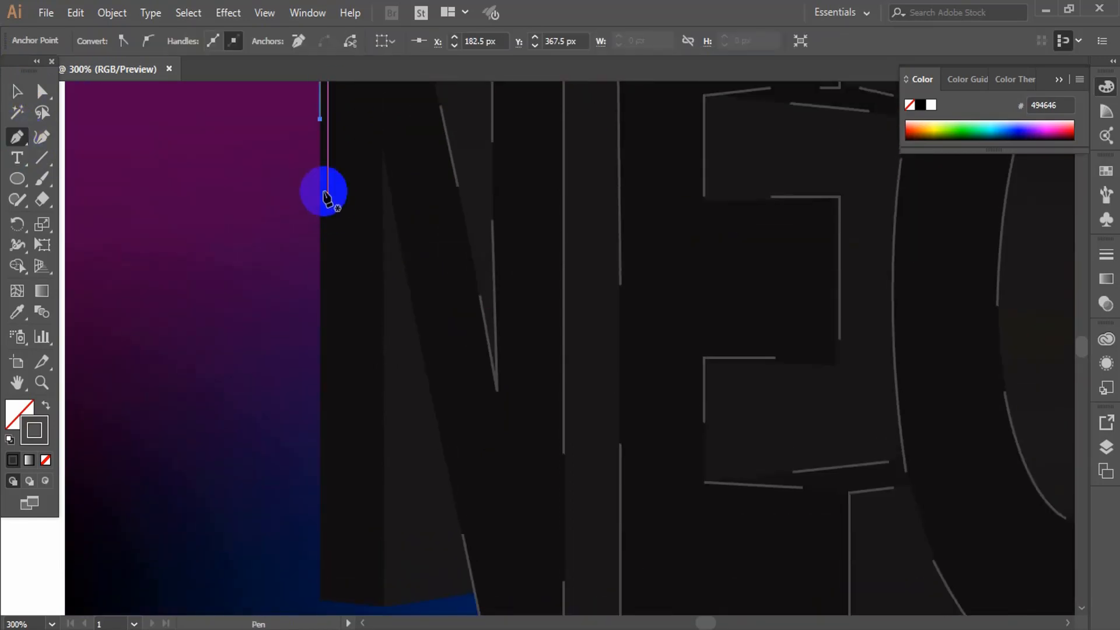
click(320, 177)
scroll(324, 222, down, 3)
click(320, 276)
click(16, 92)
Step: Draw a bent pen line down the lower part of the first N's outer left edge and around its bottom corner
click(18, 139)
click(320, 340)
scroll(321, 332, down, 5)
click(320, 411)
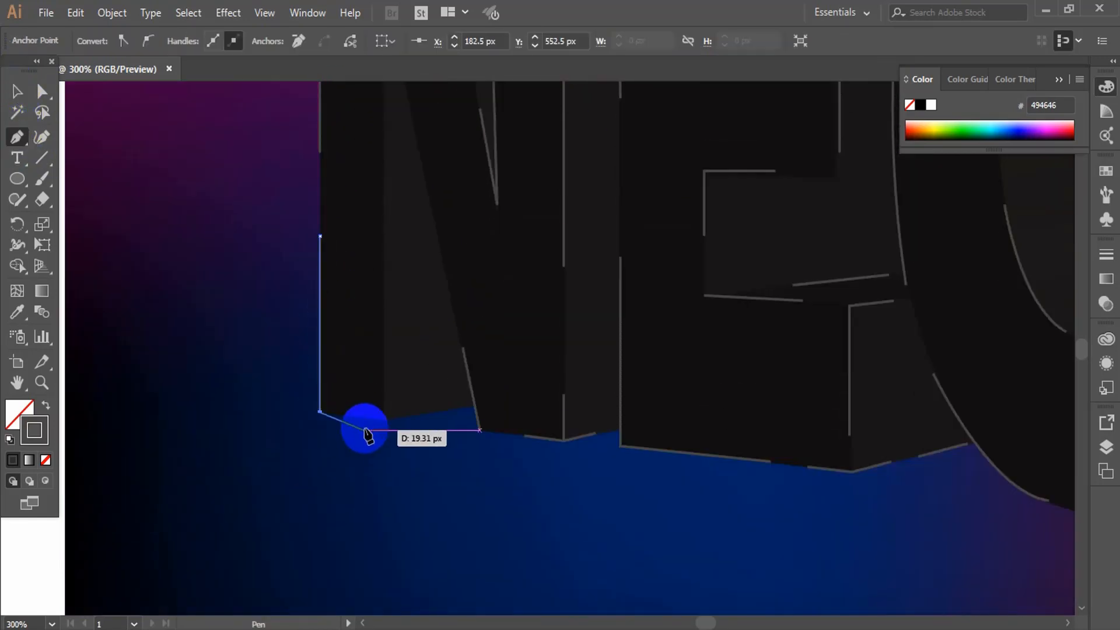
click(16, 92)
Step: Draw a pen line along the bottom edge of the first N's left stem side, starting at the front corner
click(42, 382)
click(480, 405)
scroll(480, 405, up, 5)
click(18, 139)
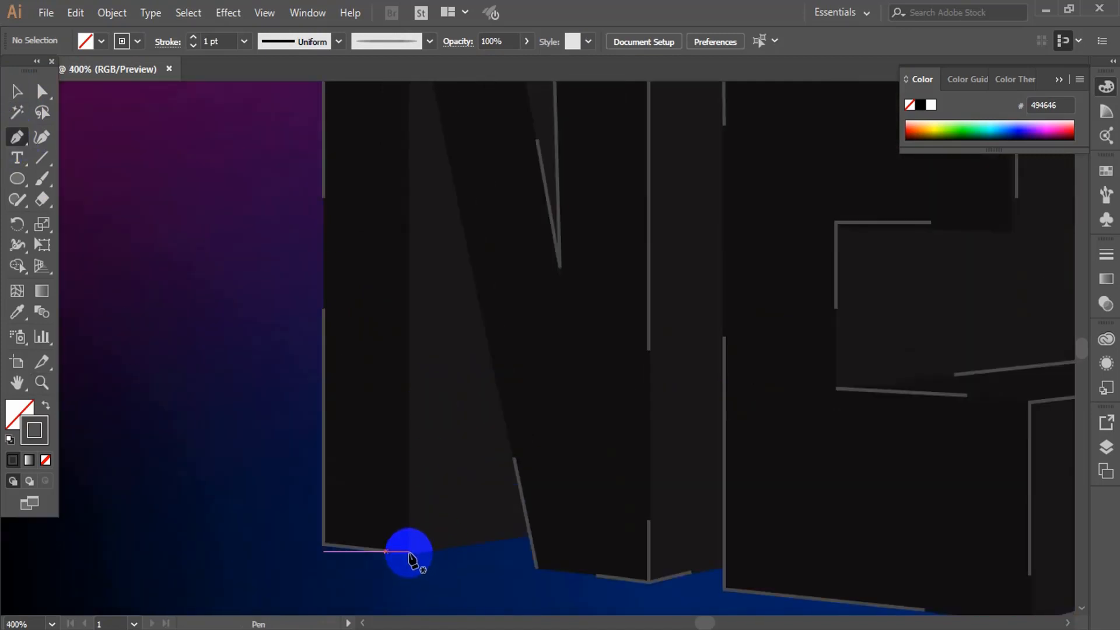
click(408, 550)
click(503, 538)
click(19, 91)
Step: Draw a vertical pen line up the inner edge of the first N's left stem from its bottom corner
click(18, 138)
click(408, 551)
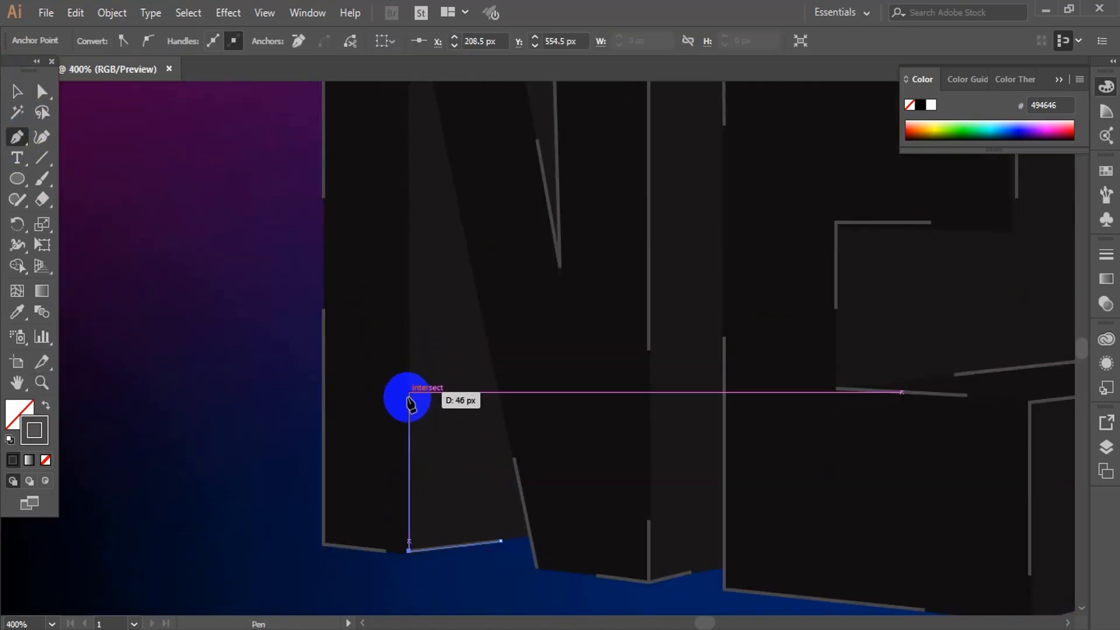
click(408, 409)
scroll(408, 409, up, 3)
click(18, 92)
Step: Draw a second vertical pen line along the middle of the inner edge of the first N's left stem, leaving a gap
click(19, 139)
scroll(393, 487, up, 3)
click(408, 478)
click(409, 335)
scroll(409, 335, up, 4)
click(17, 92)
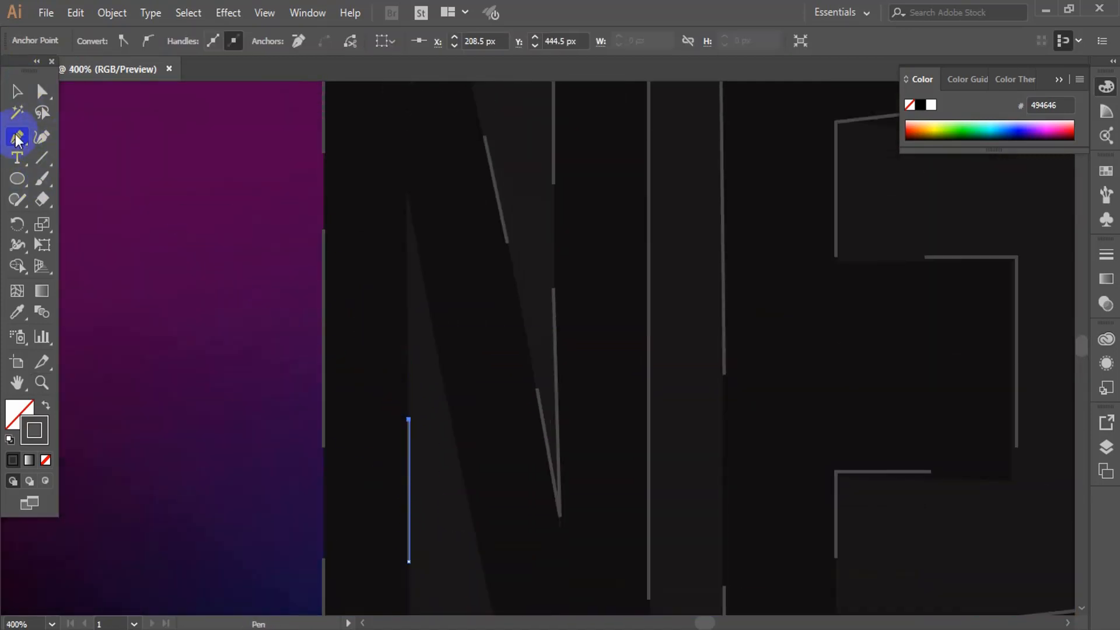
Step: Draw a bent pen line around the pointed notch between the first N's left stem and diagonal
click(18, 138)
click(408, 357)
scroll(409, 357, up, 2)
click(407, 269)
scroll(407, 269, down, 3)
click(427, 271)
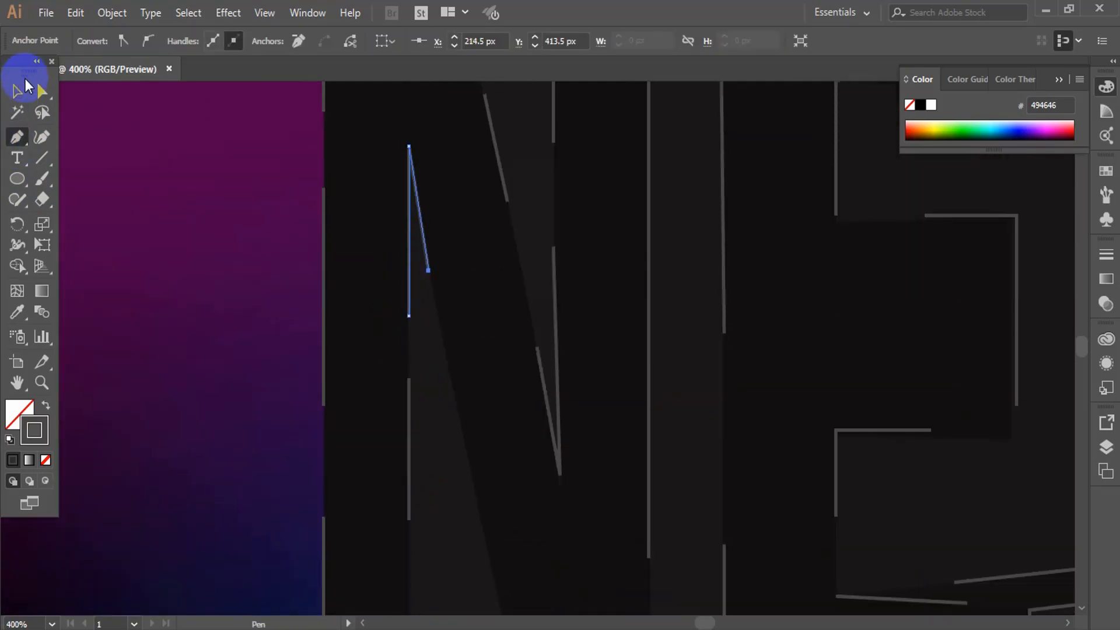
click(22, 87)
Step: Draw a pen line down the lower diagonal edge of the first N, leaving a gap below the notch line
click(22, 136)
scroll(434, 198, down, 3)
click(440, 198)
scroll(461, 263, down, 2)
click(486, 350)
click(17, 92)
Step: Draw a pen line along the top edge of the first N's diagonal side, from the front corner toward the right stem
key(z)
alt+click(557, 353)
alt+click(556, 353)
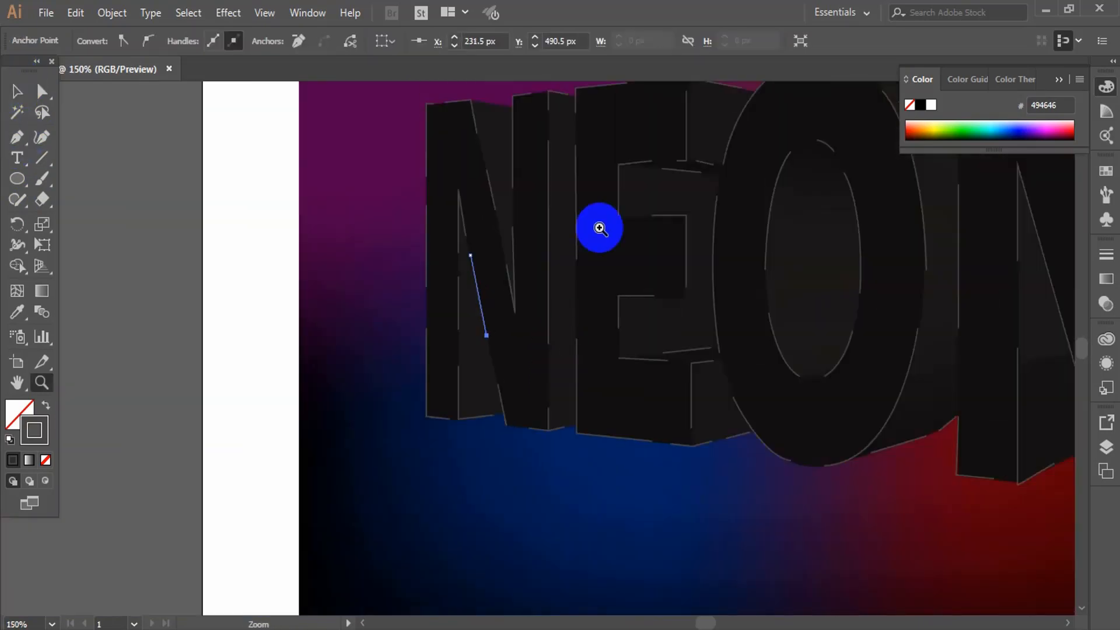
click(500, 144)
double_click(548, 361)
click(18, 92)
click(20, 137)
click(383, 298)
click(511, 318)
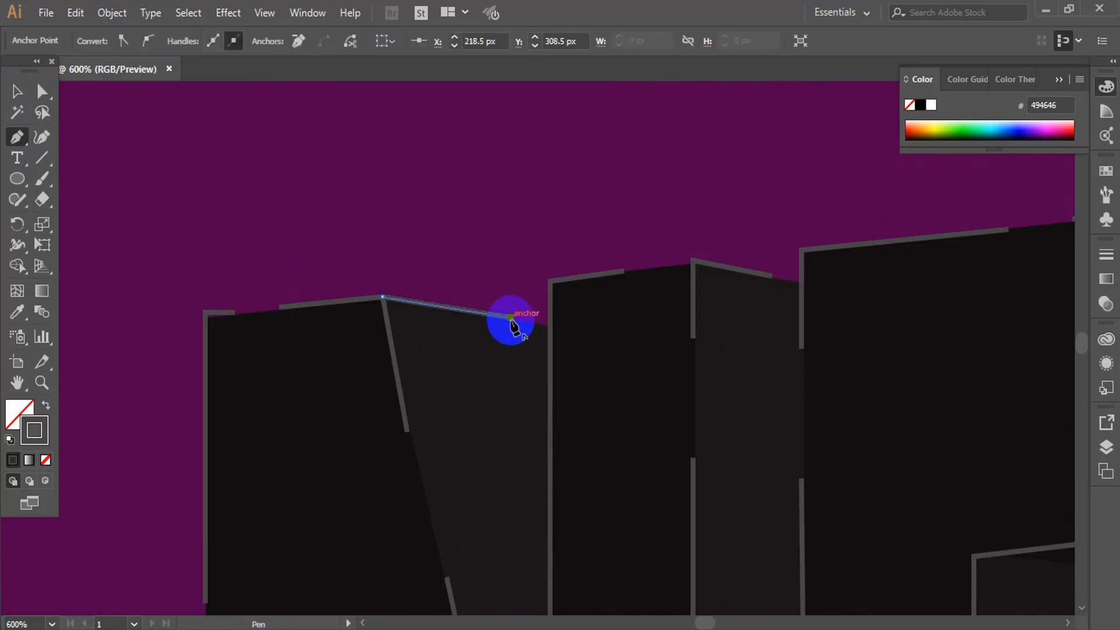
click(13, 89)
Step: Select all pen lines traced over the NEON letters and apply a custom tapered art brush to them
key(z)
alt+click(600, 367)
key(ctrl+1)
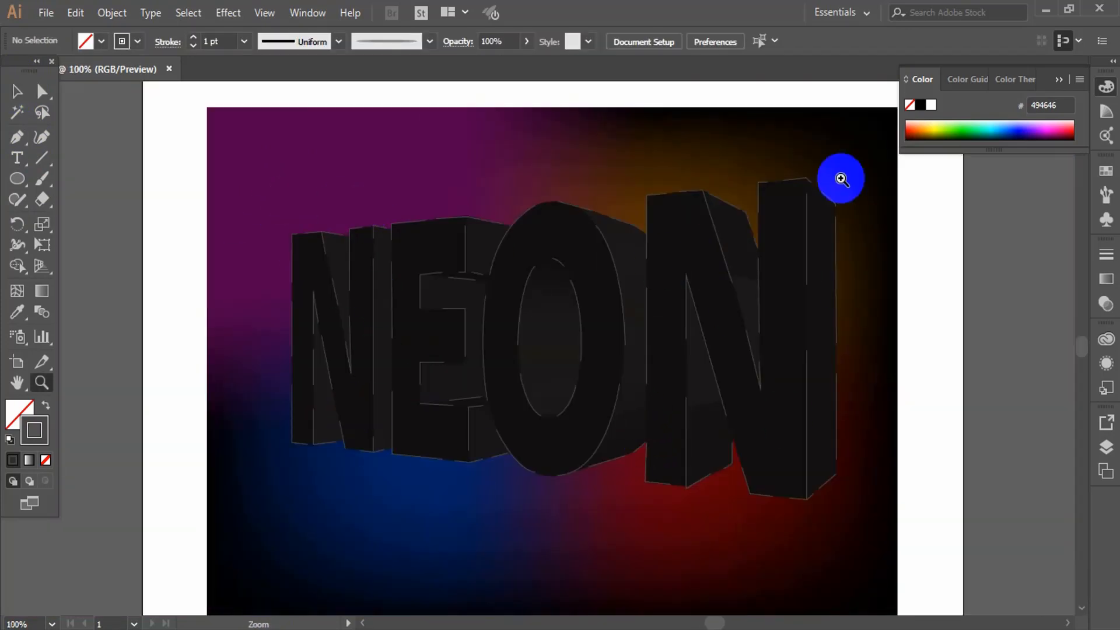
scroll(471, 307, down, 3)
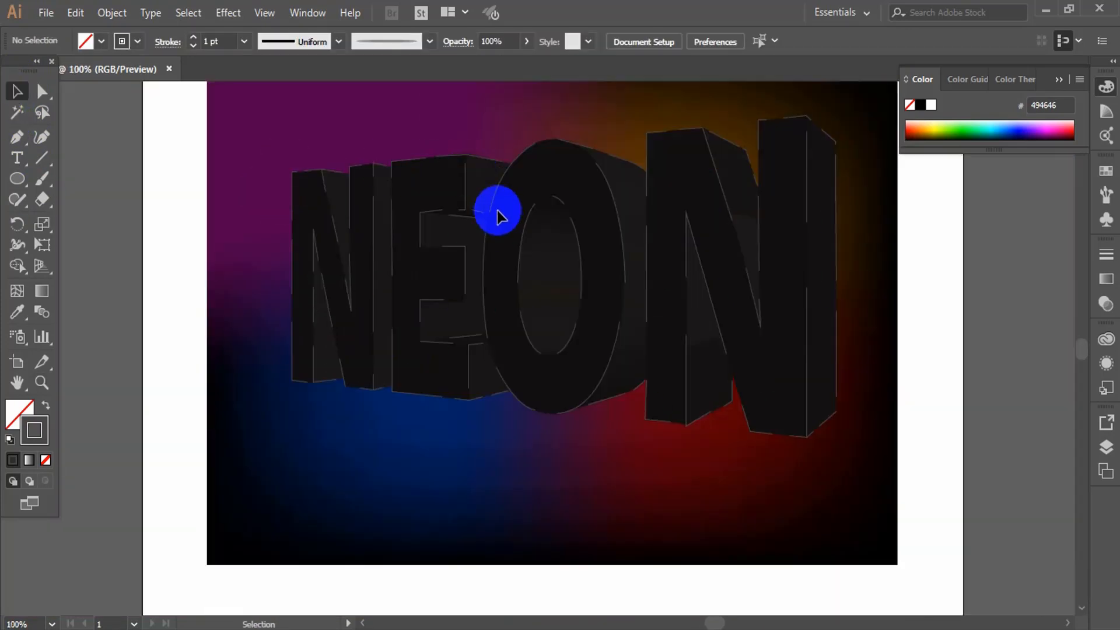
drag(248, 155, 815, 461)
click(266, 112)
key(ctrl+minus)
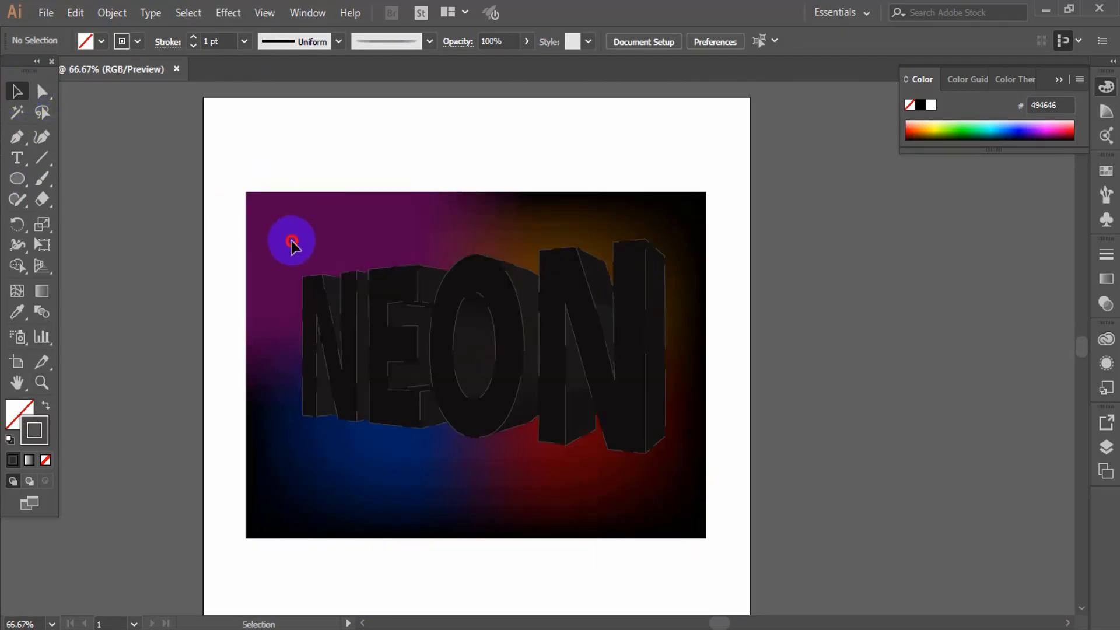
drag(293, 243, 684, 483)
click(1106, 171)
click(964, 163)
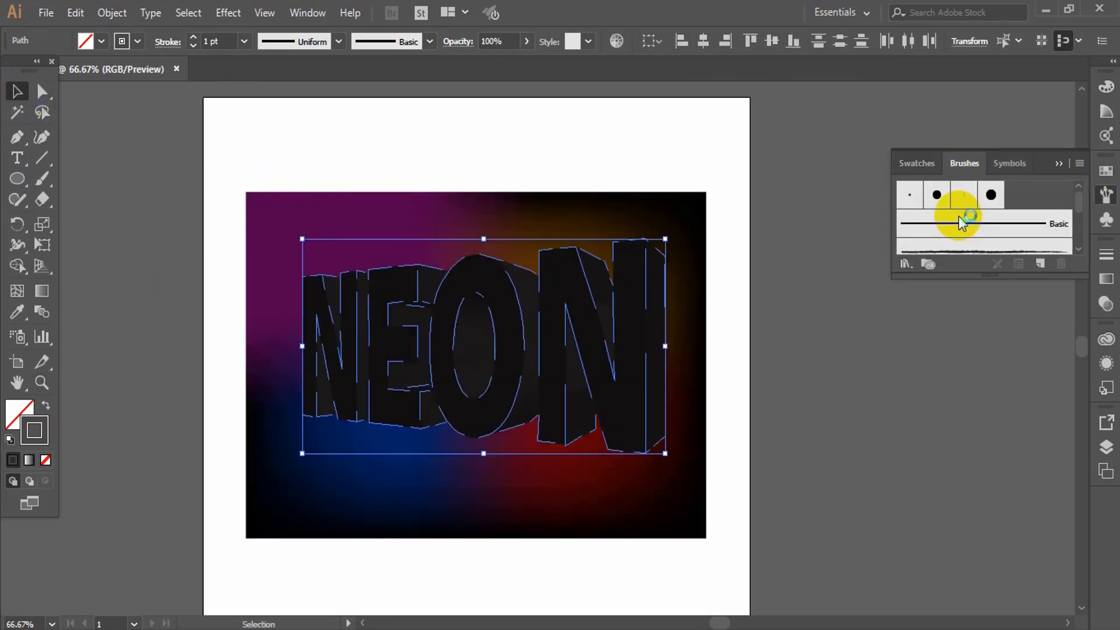
scroll(959, 222, down, 4)
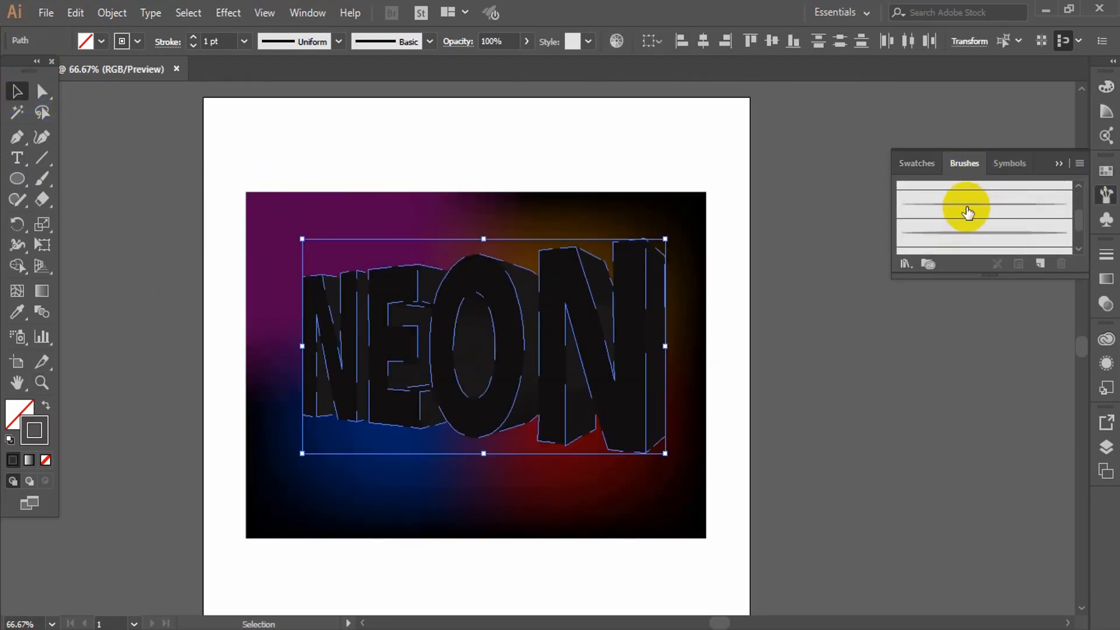
click(967, 208)
click(132, 175)
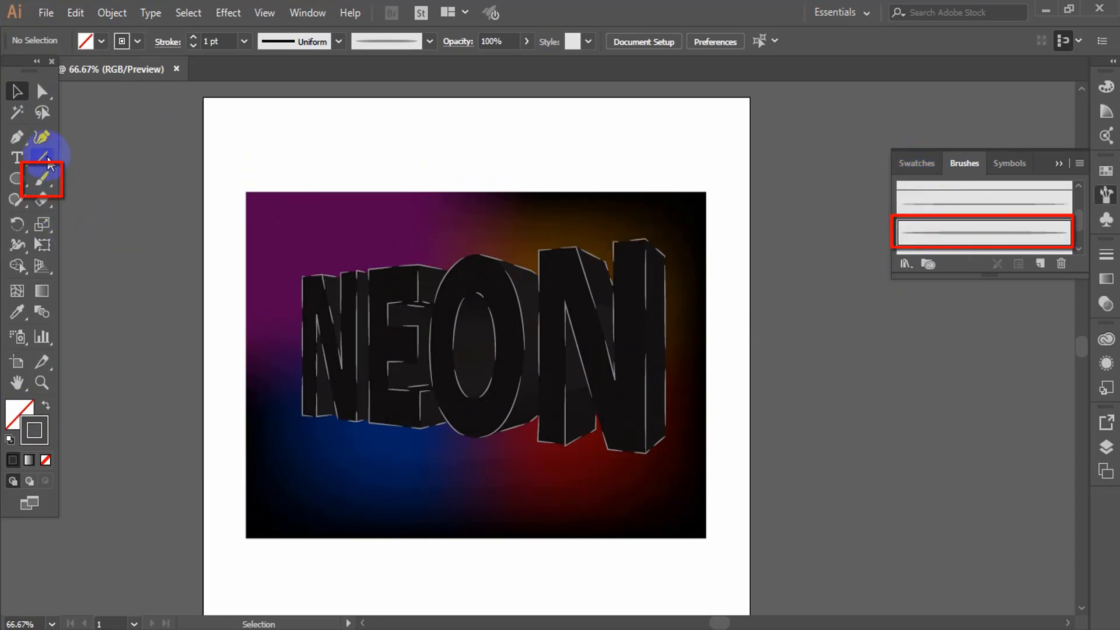
Step: Paint a freehand Paintbrush stroke with the tapered art brush along the top edge of the first N's left part
click(46, 185)
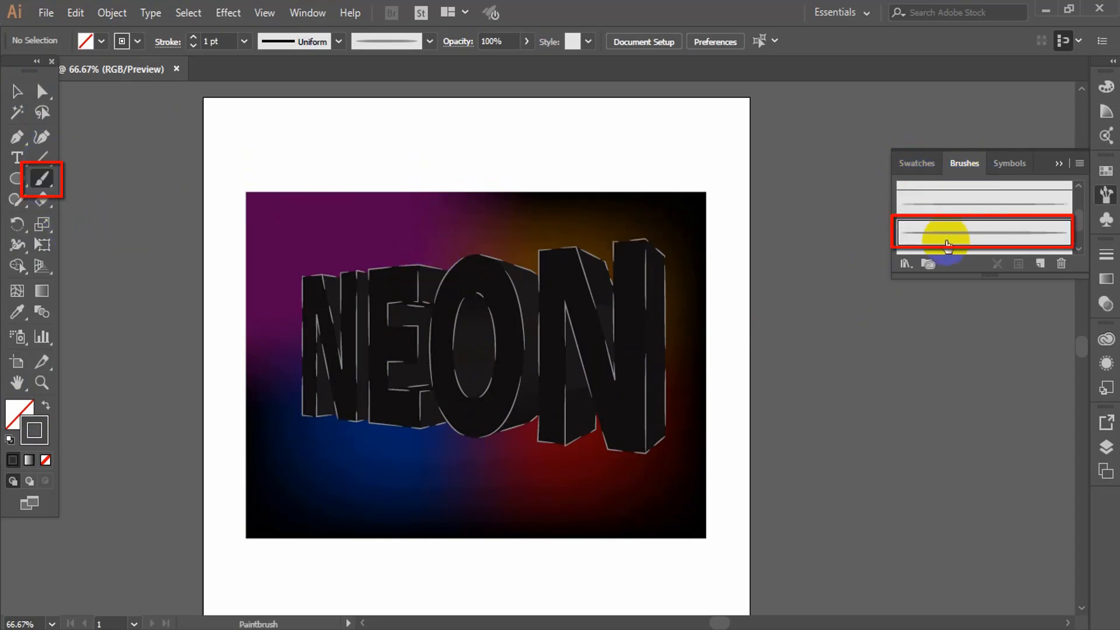
key(z)
click(362, 323)
click(358, 339)
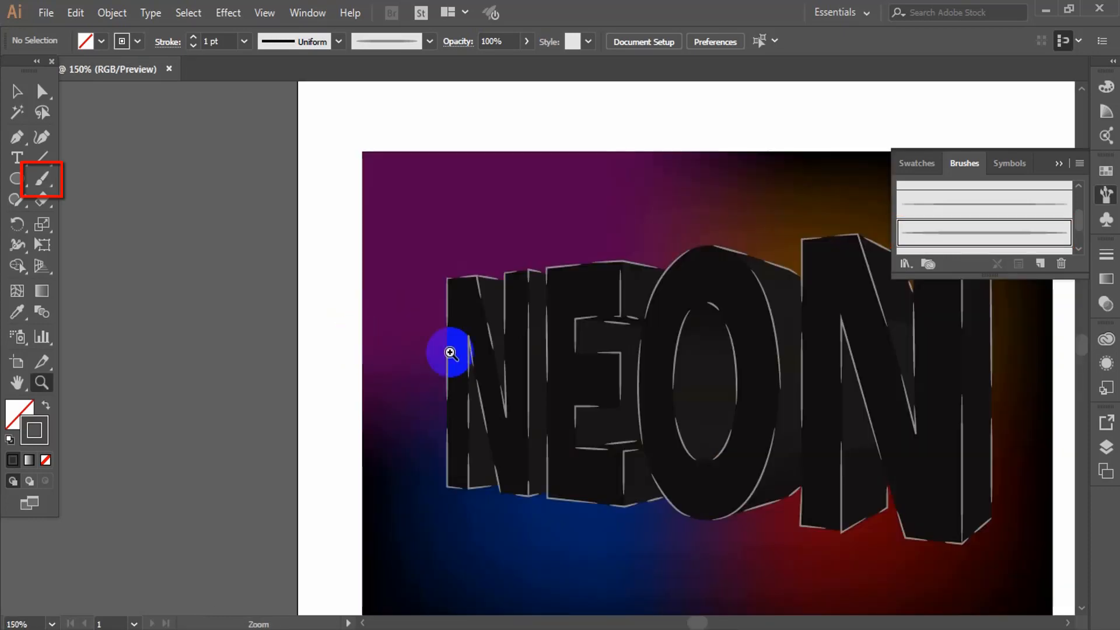
click(676, 364)
click(628, 292)
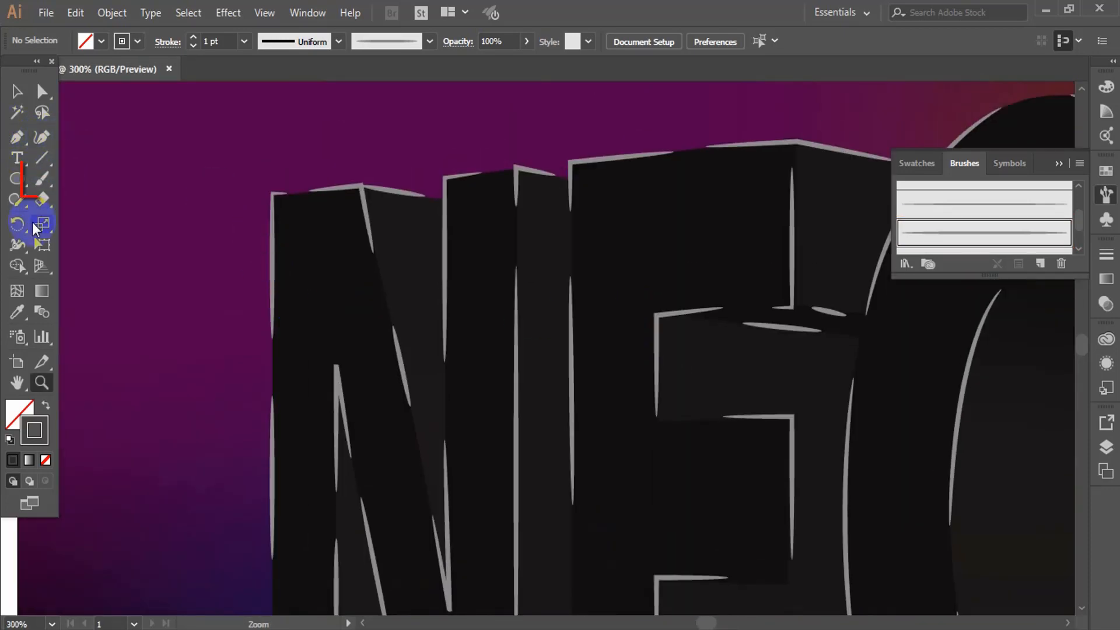
click(42, 178)
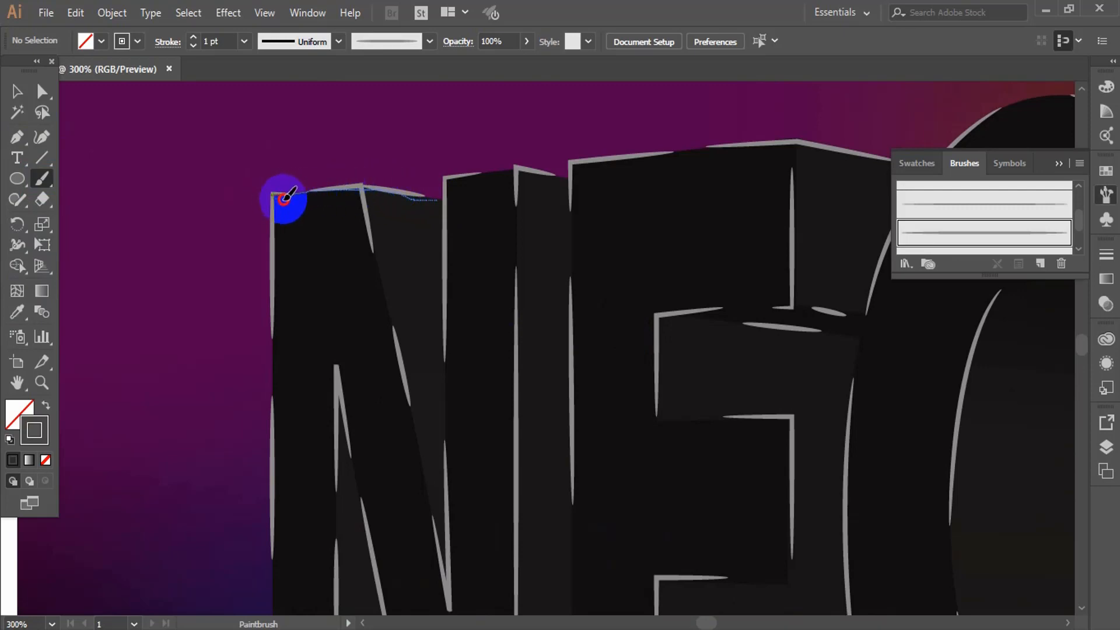
drag(437, 198, 434, 199)
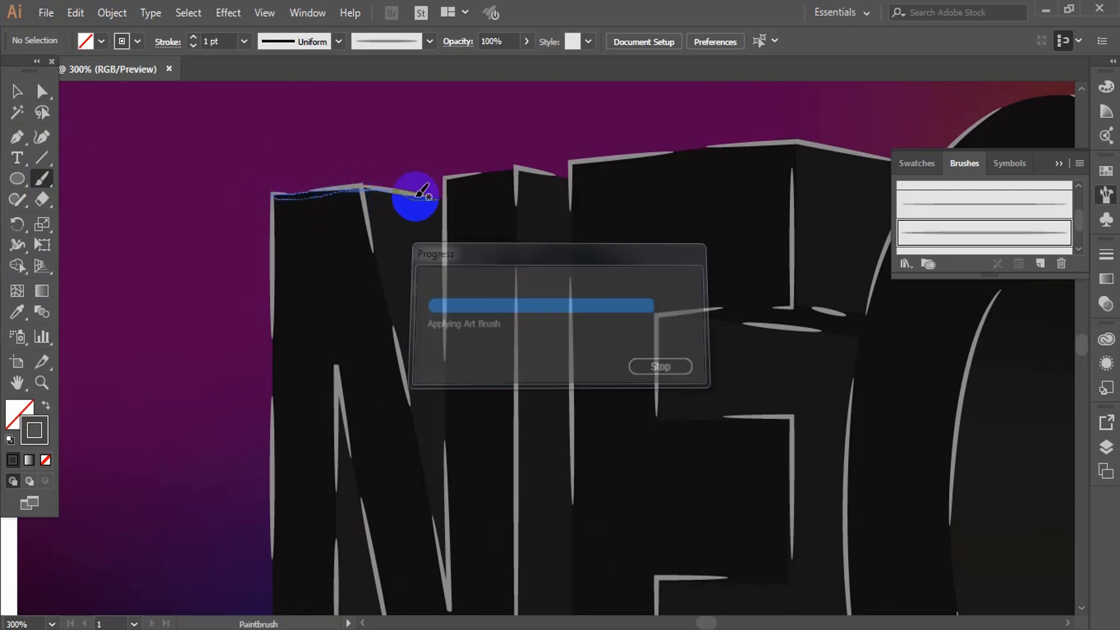
Step: Paint a brush stroke along the first N's upper diagonal edge, from the top corner to the pointed notch
scroll(400, 198, down, 3)
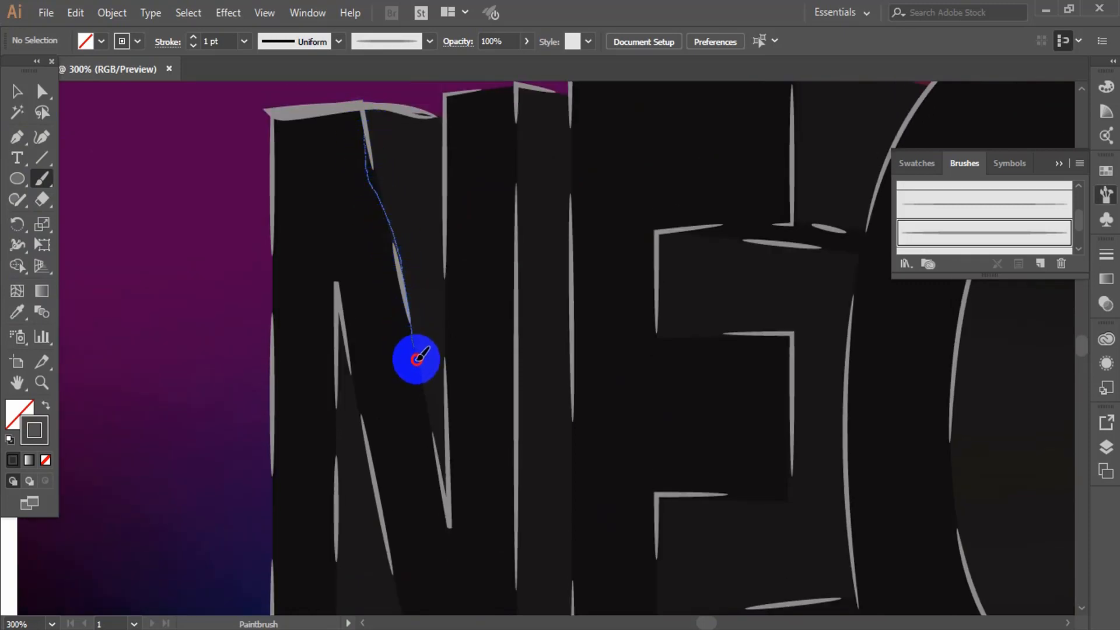
drag(417, 359, 434, 438)
drag(454, 513, 454, 513)
key(ctrl+z)
scroll(443, 464, up, 3)
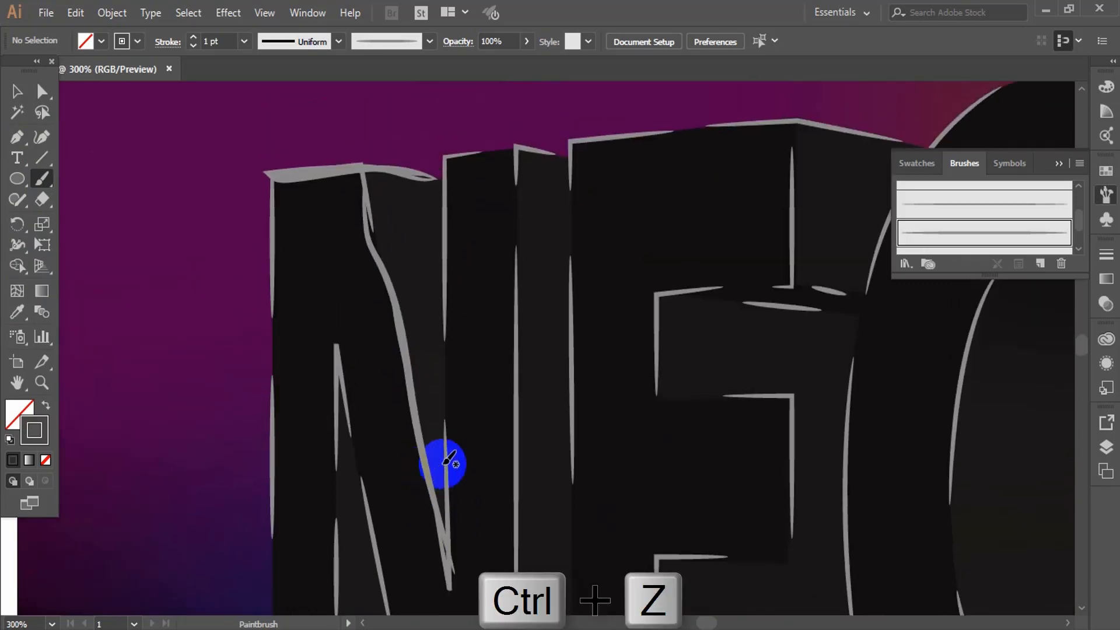
Step: Paint a brush stroke up the inner edge of the first N's right stem, across its top and down its front edge
drag(453, 413, 454, 203)
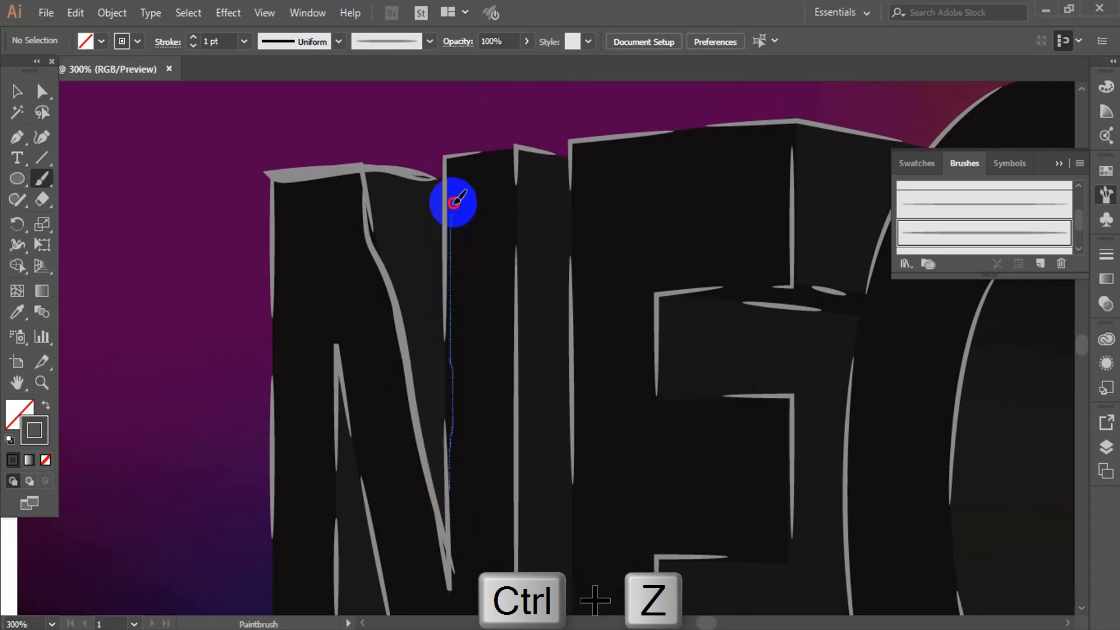
mouse_move(455, 158)
mouse_down()
mouse_move(567, 152)
mouse_move(520, 160)
mouse_move(513, 413)
mouse_up()
Step: Paint brush strokes over the lower right stem edge, the lower diagonal edge and the left notch of the first N
scroll(525, 327, down, 8)
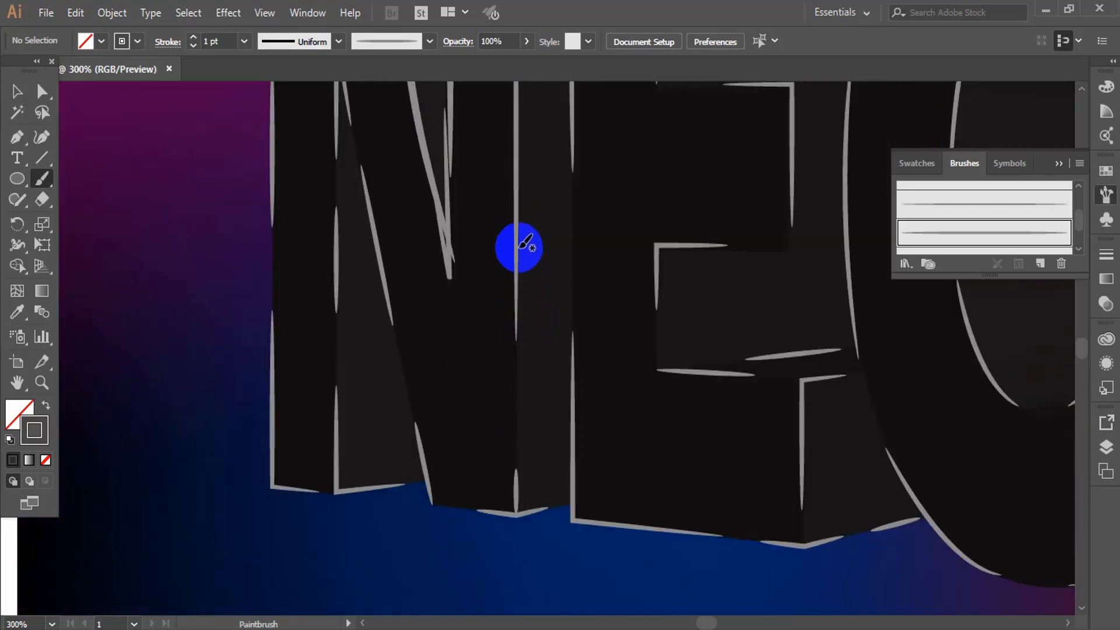
drag(520, 247, 515, 506)
mouse_move(445, 505)
mouse_down()
mouse_move(413, 427)
mouse_move(379, 251)
mouse_up()
scroll(373, 392, up, 7)
mouse_move(361, 313)
mouse_down()
mouse_move(332, 269)
mouse_move(342, 413)
mouse_move(302, 440)
mouse_move(276, 305)
mouse_move(273, 181)
mouse_up()
Step: Paint overlapping brush strokes along the outer left edge of the first N
scroll(329, 350, down, 9)
scroll(284, 344, up, 4)
drag(274, 312, 277, 226)
scroll(285, 232, up, 11)
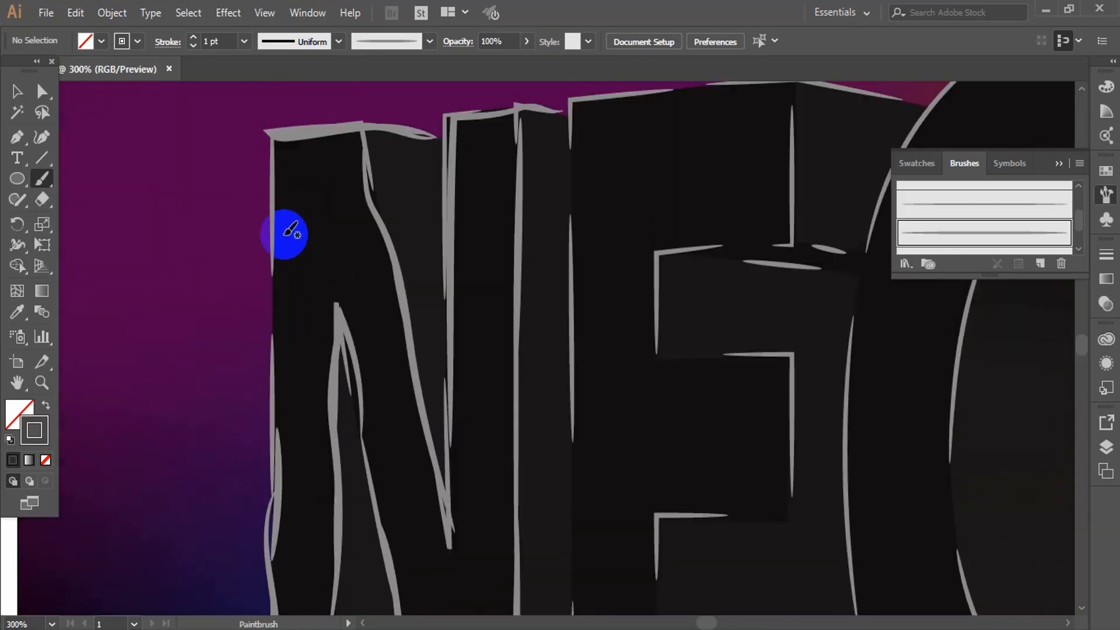
drag(269, 163, 280, 496)
scroll(409, 280, up, 3)
scroll(525, 240, up, 4)
scroll(560, 210, down, 5)
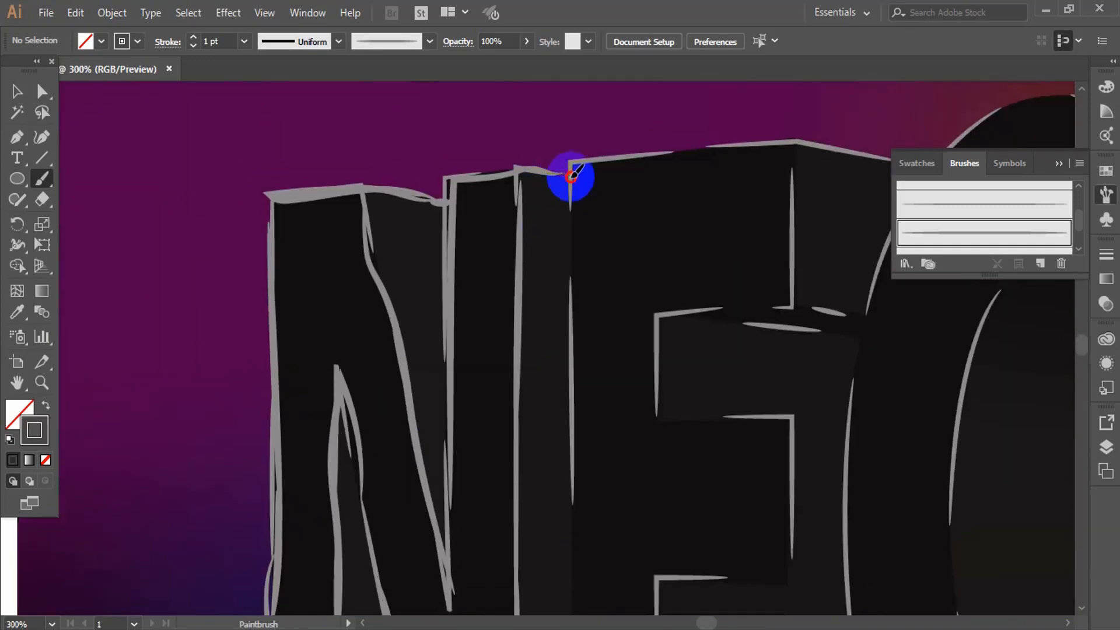
Step: Paint brush strokes down the E's left edge and along the last N's bottom, lower diagonal and upper diagonal edges
drag(571, 175, 571, 295)
scroll(570, 295, down, 8)
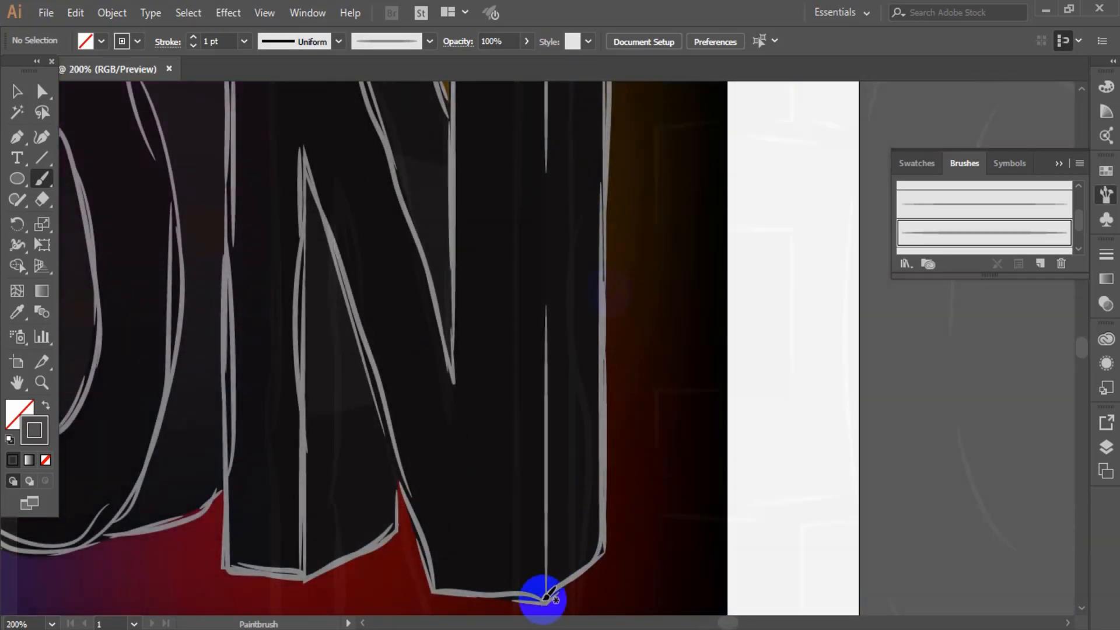
mouse_move(538, 595)
mouse_down()
mouse_move(445, 592)
mouse_move(389, 398)
mouse_up()
scroll(389, 398, up, 4)
drag(455, 503, 380, 273)
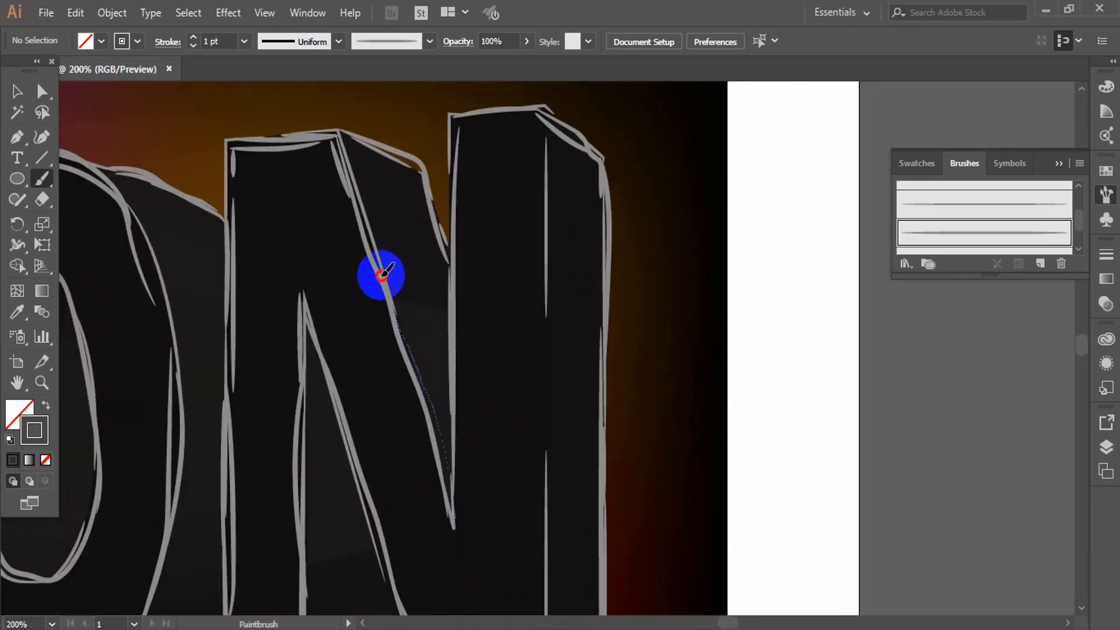
Step: Paint overlapping brush strokes on the inner edge of the last N's right stem and short strokes at its left stem's base
drag(457, 122, 457, 475)
drag(465, 434, 467, 335)
drag(298, 415, 299, 483)
drag(263, 479, 240, 466)
scroll(455, 373, down, 2)
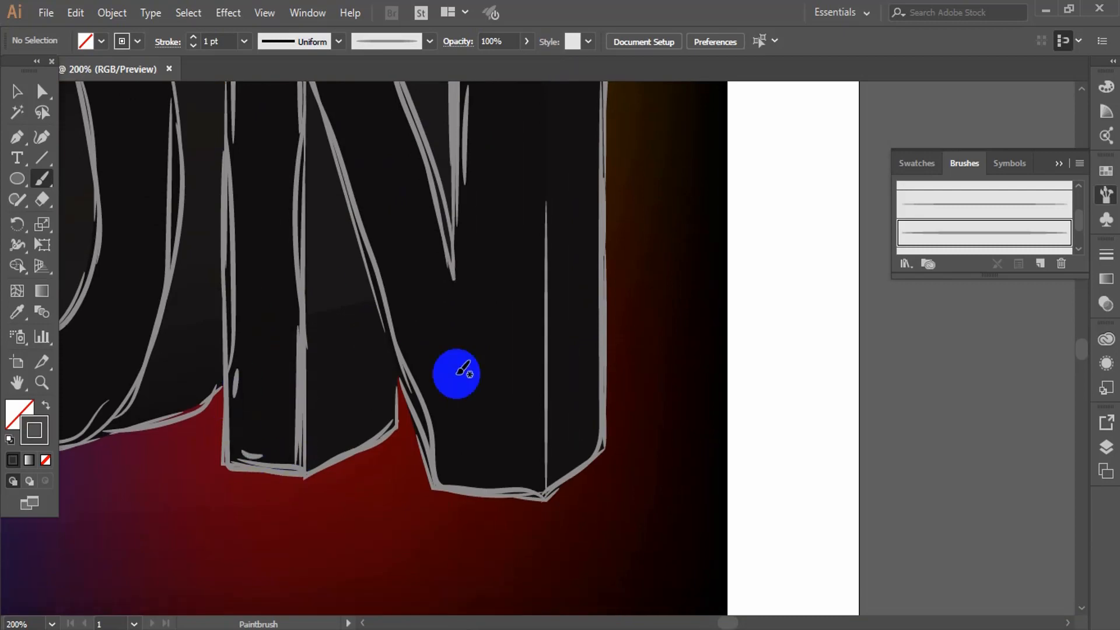
Step: Paint two long brush strokes along the vertical front corner edge of the last N's right stem
scroll(534, 350, up, 8)
drag(541, 435, 530, 180)
scroll(540, 435, up, 10)
drag(545, 532, 540, 195)
scroll(544, 292, down, 10)
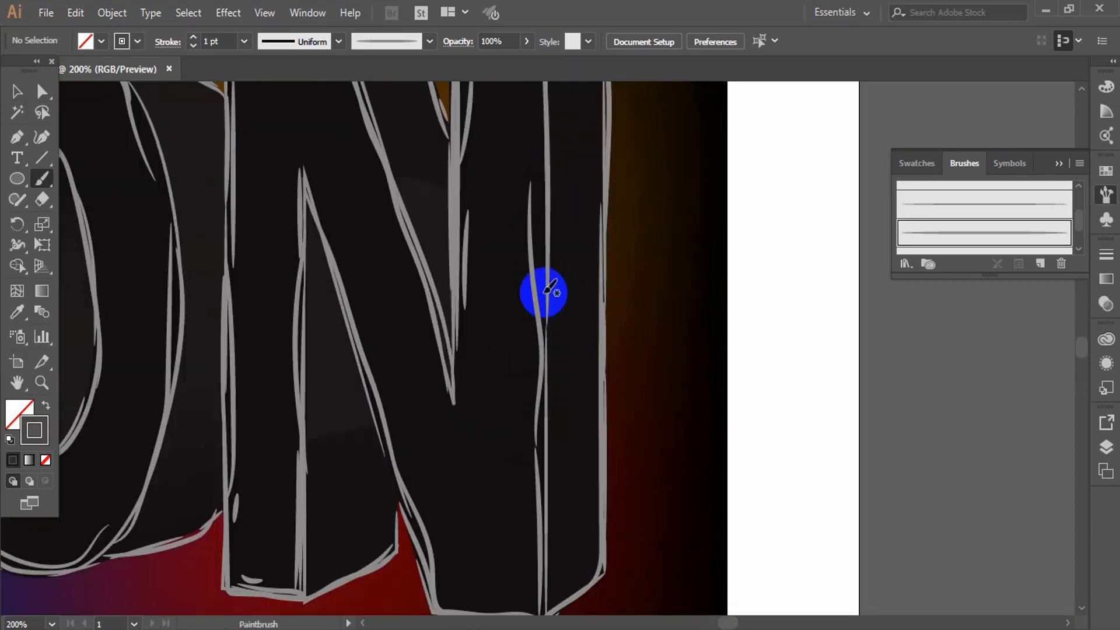
Step: Examine the sketched outlines of the whole NEON lettering and the brush strokes on the last N up close
key(z)
alt+click(318, 412)
alt+click(327, 412)
alt+click(484, 375)
scroll(525, 350, up, 1)
click(675, 273)
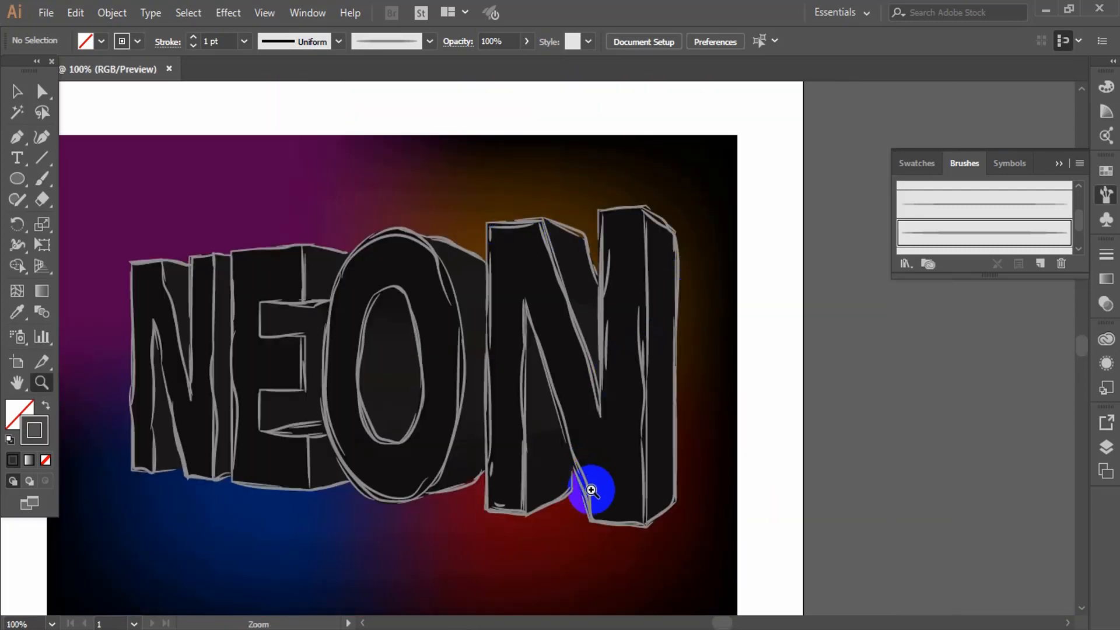
click(17, 91)
key(ctrl+minus)
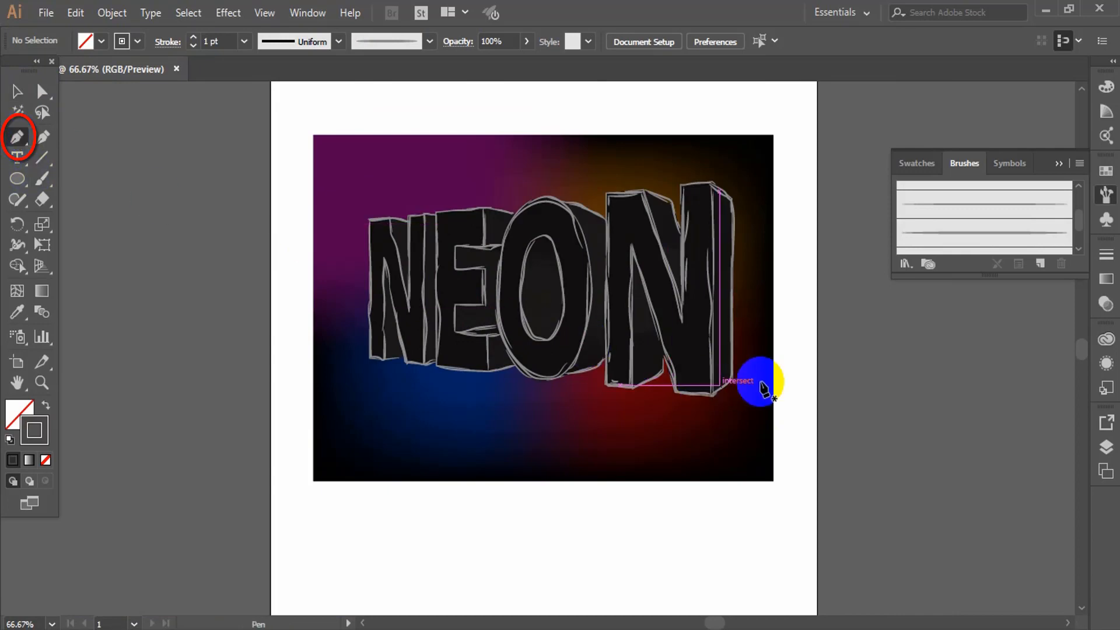
key(z)
click(716, 290)
click(576, 350)
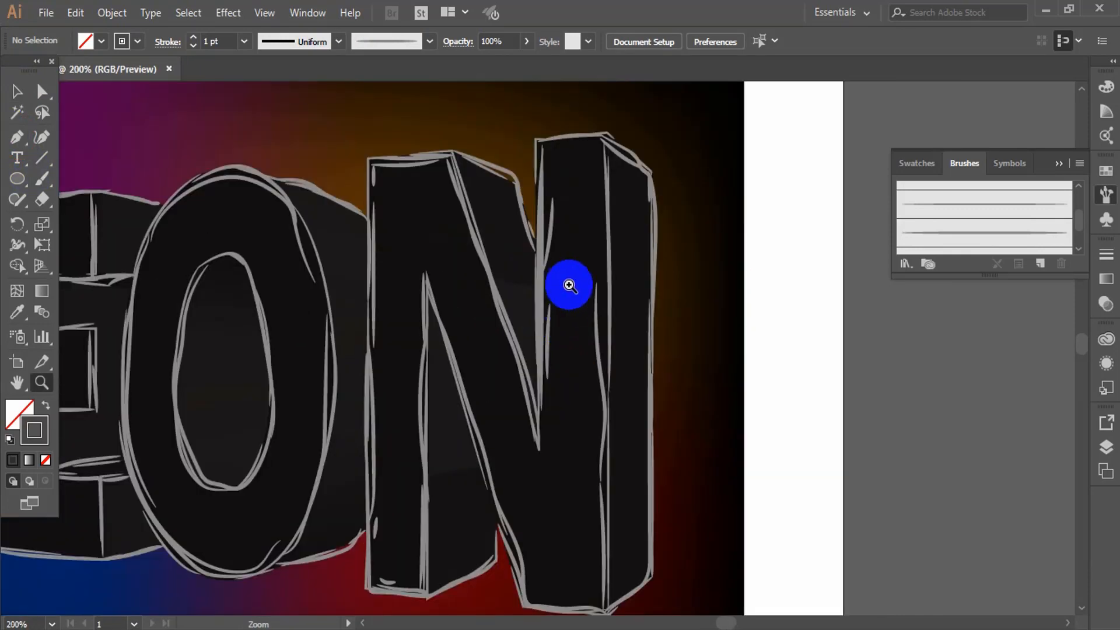
click(569, 286)
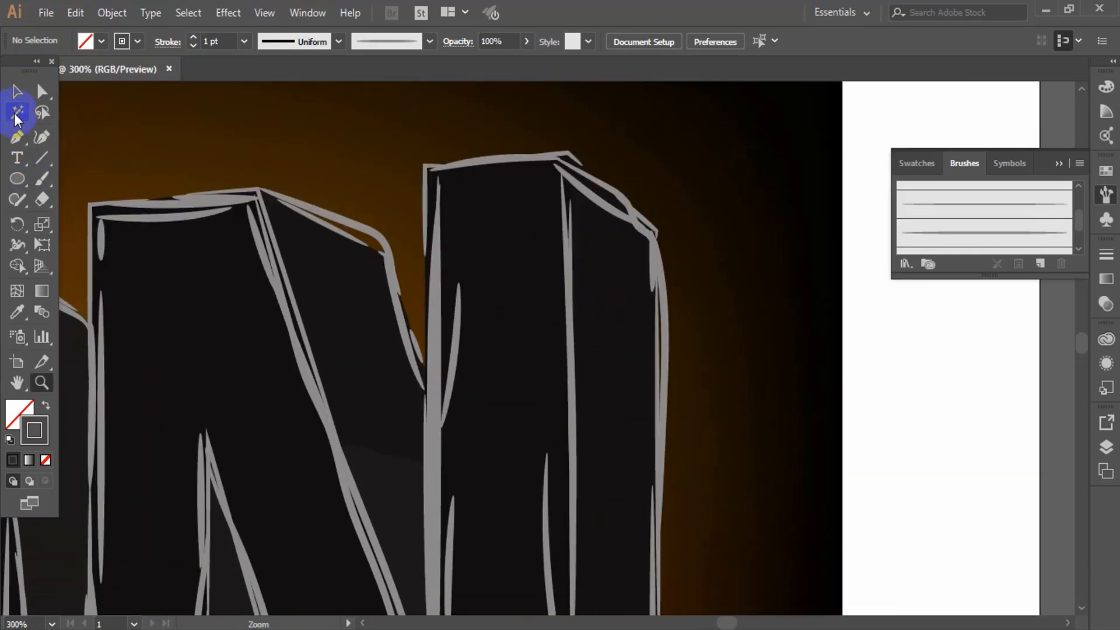
alt+click(542, 324)
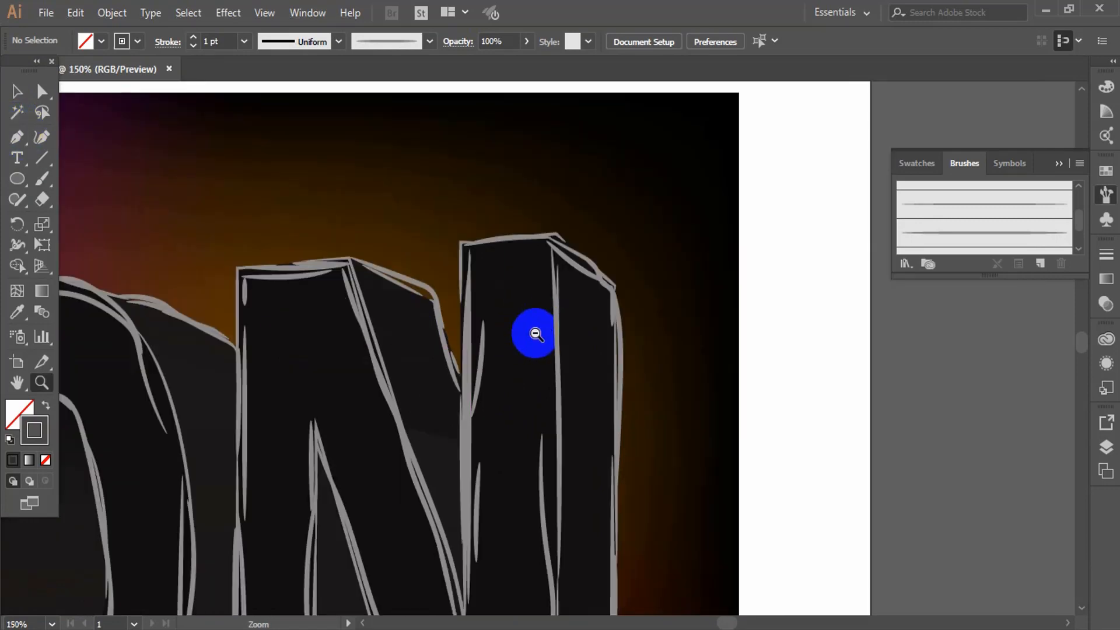
scroll(534, 327, down, 5)
scroll(533, 324, up, 1)
Step: Trace the front face of the last N with a closed straight-sided Pen path through all its corners
key(p)
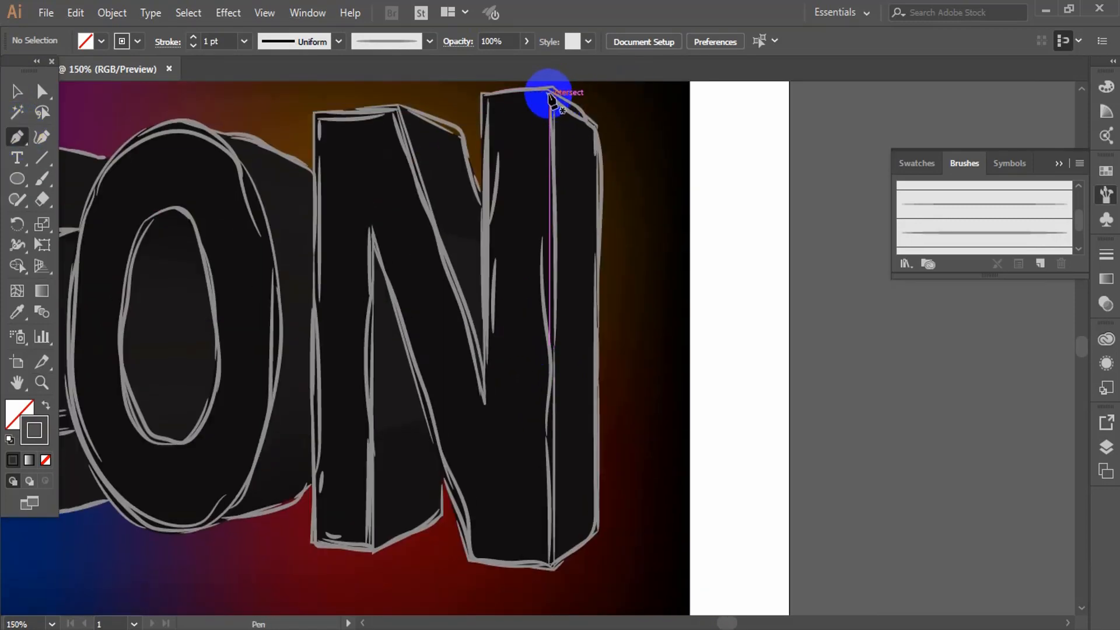
click(547, 94)
scroll(549, 362, down, 3)
click(550, 510)
click(473, 510)
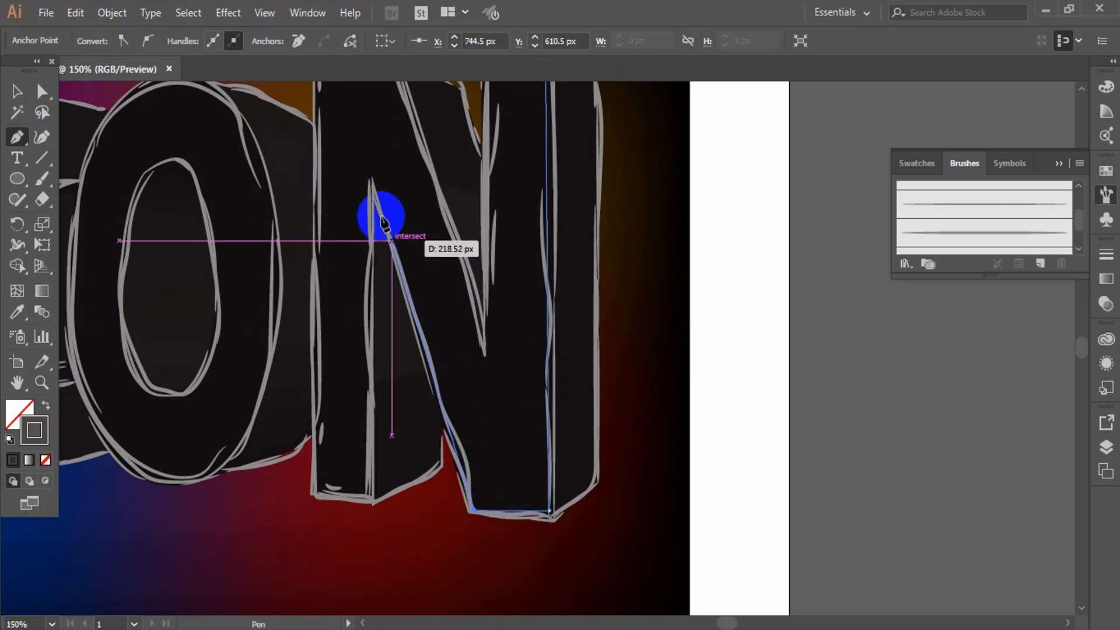
click(369, 174)
click(369, 492)
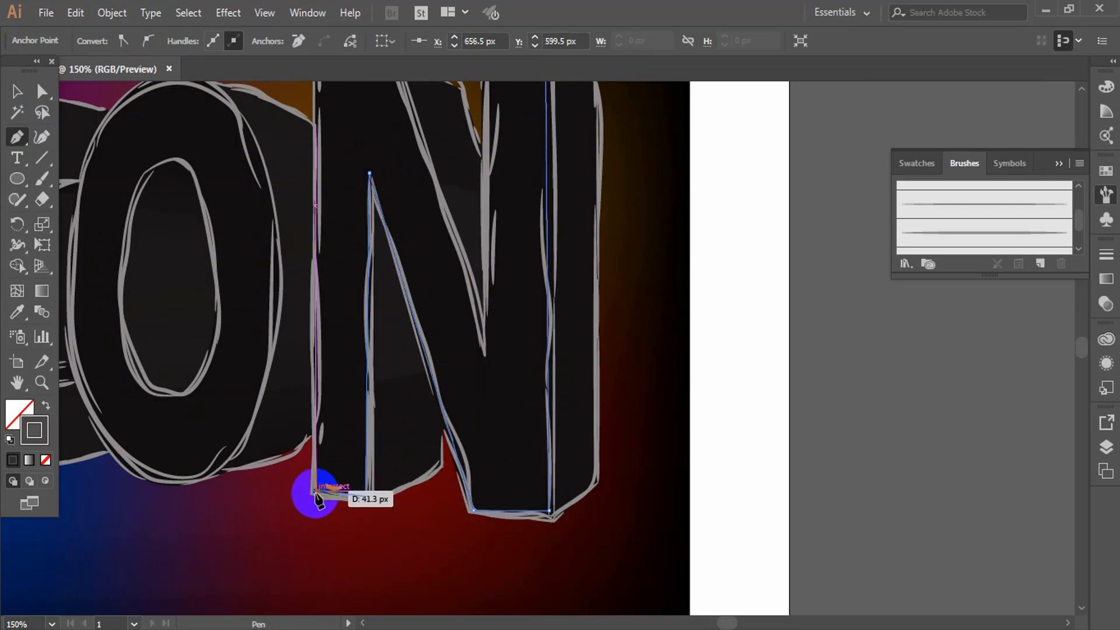
click(315, 491)
scroll(321, 175, up, 3)
click(315, 152)
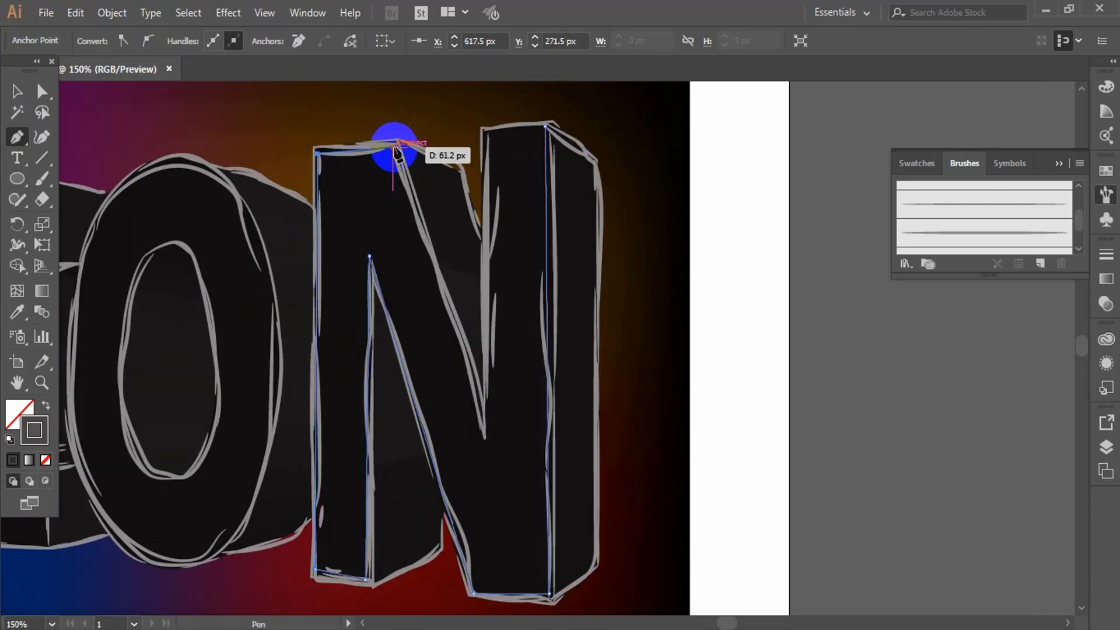
click(394, 147)
click(483, 439)
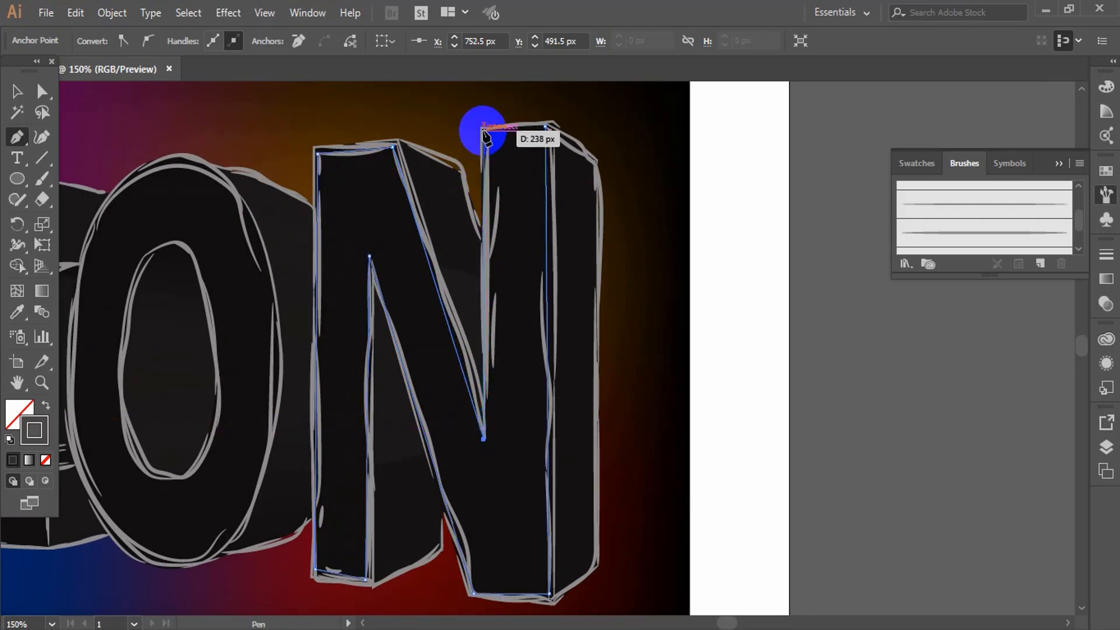
click(483, 130)
click(544, 127)
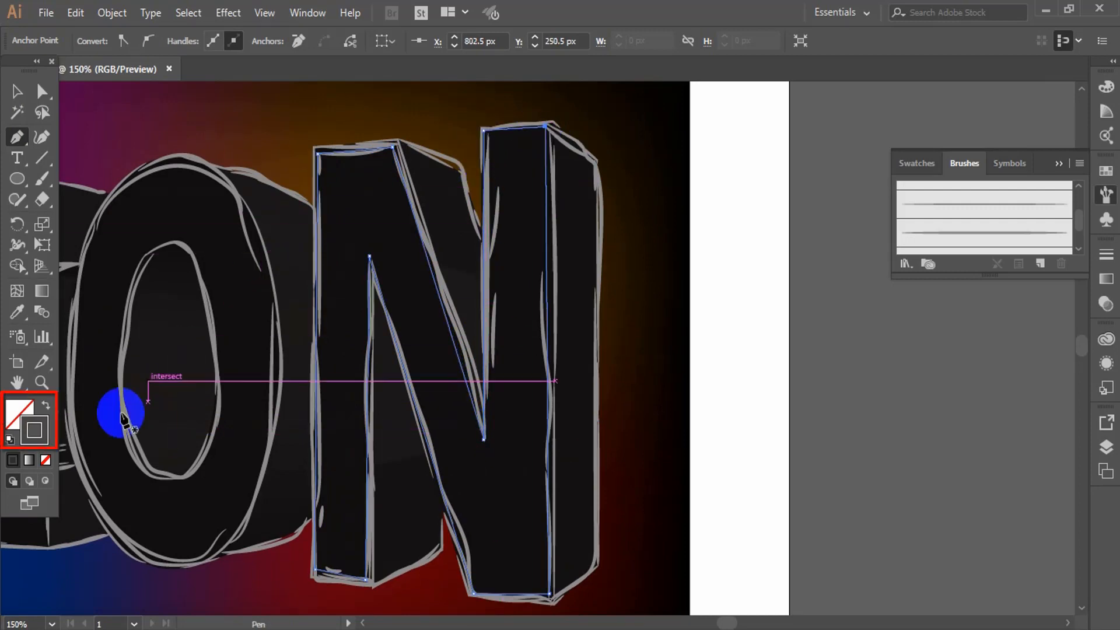
Step: Set the traced N face's stroke color to #999696 and swap it to the fill, leaving no stroke
double_click(39, 432)
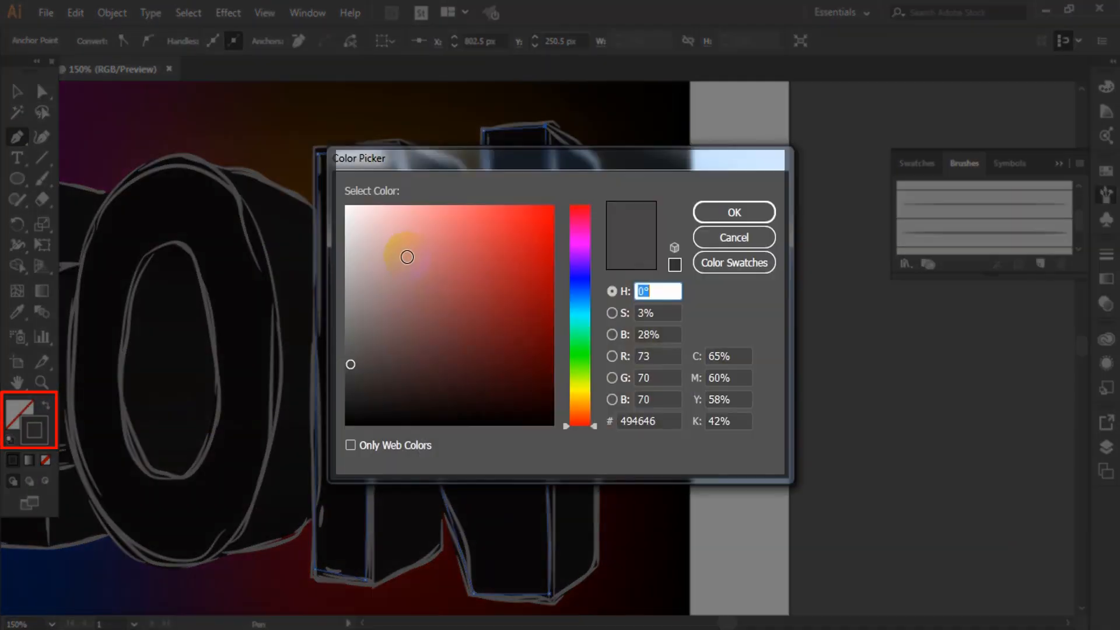
click(731, 213)
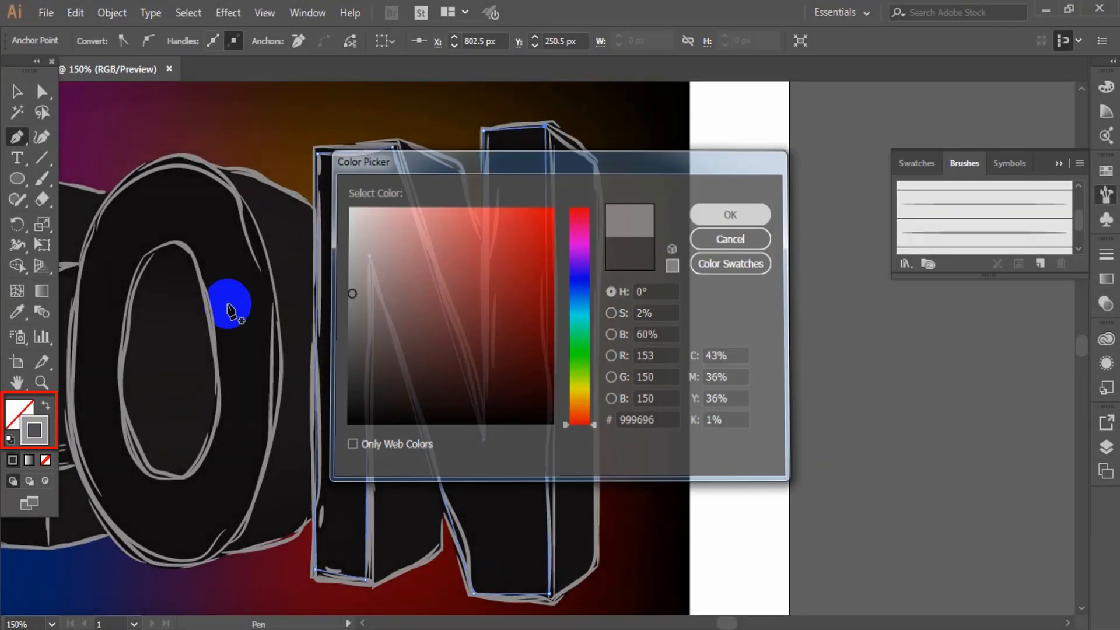
click(46, 401)
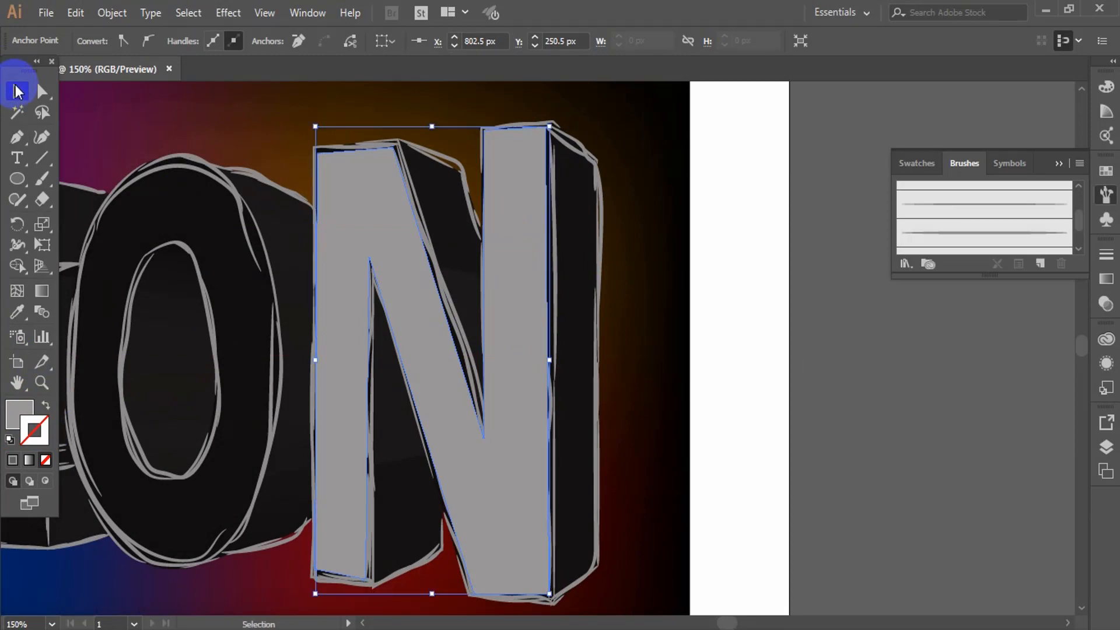
click(826, 307)
click(378, 224)
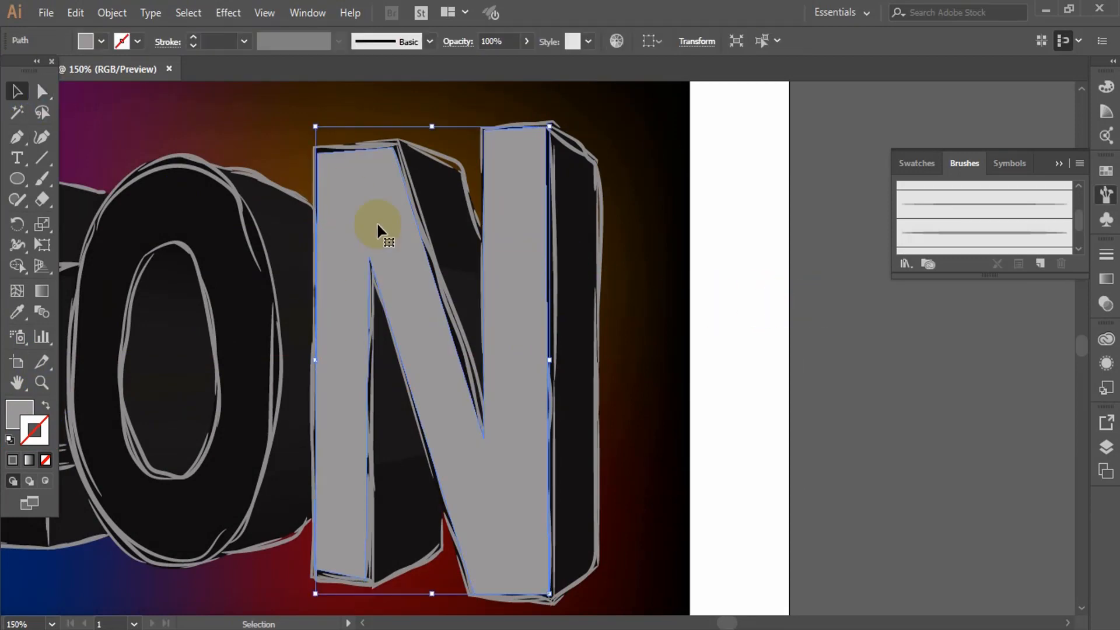
click(627, 294)
Step: Trace the O's inner opening with a closed curved Pen path using a gray stroke and no fill
key(shift+x)
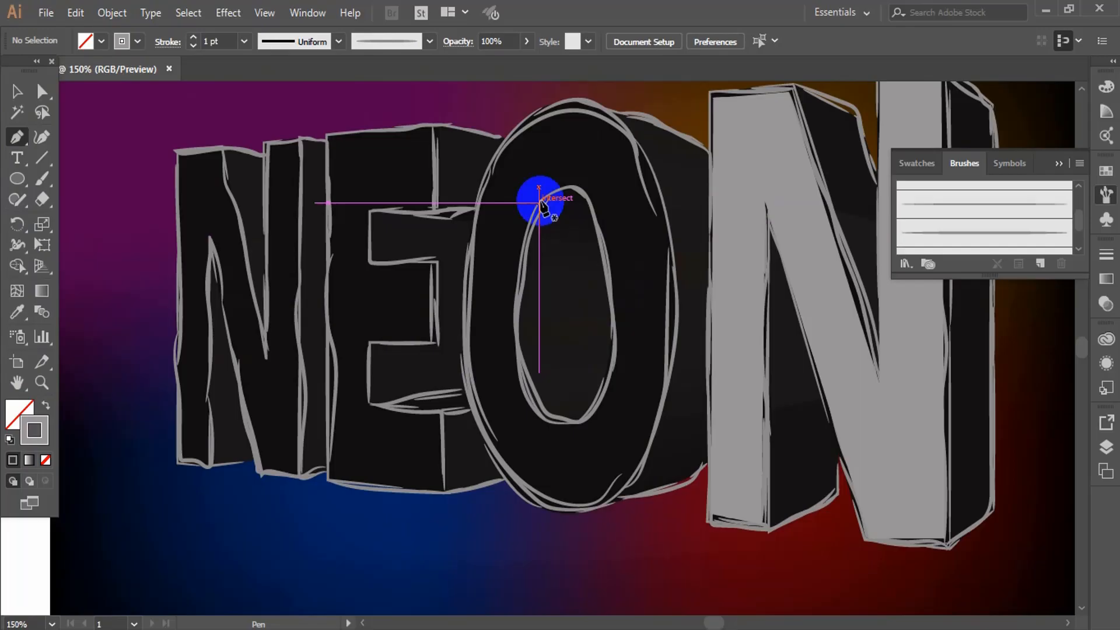
click(539, 202)
drag(547, 419, 616, 495)
drag(608, 258, 587, 130)
click(608, 348)
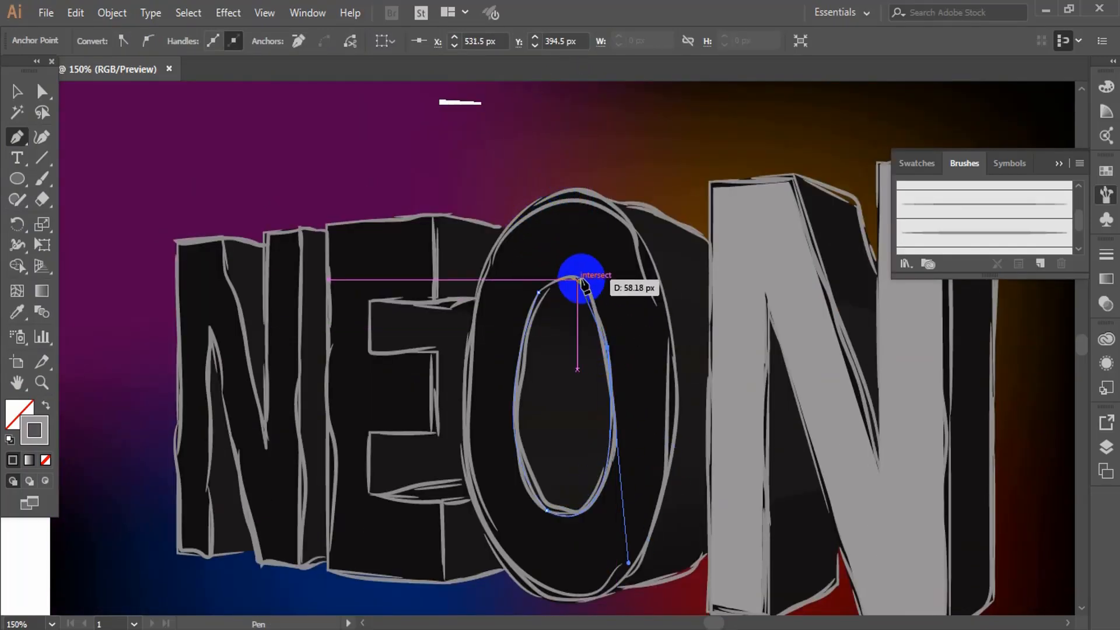
click(574, 278)
click(538, 293)
click(14, 89)
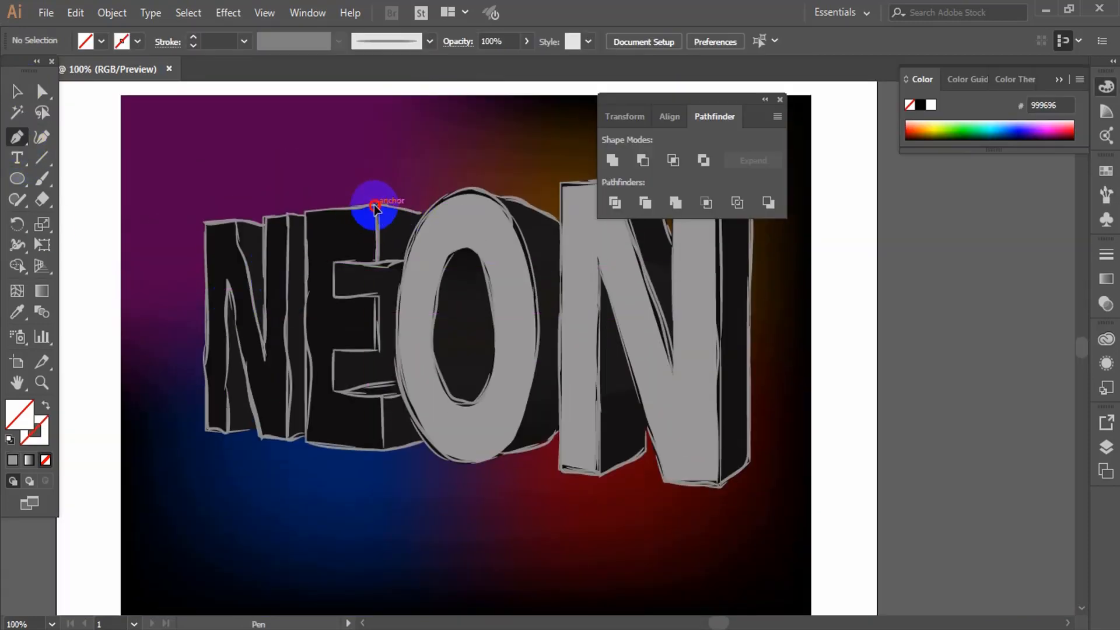
Step: Trace the front face of the E with a closed straight-sided Pen path around its arms and stem
click(374, 205)
click(377, 262)
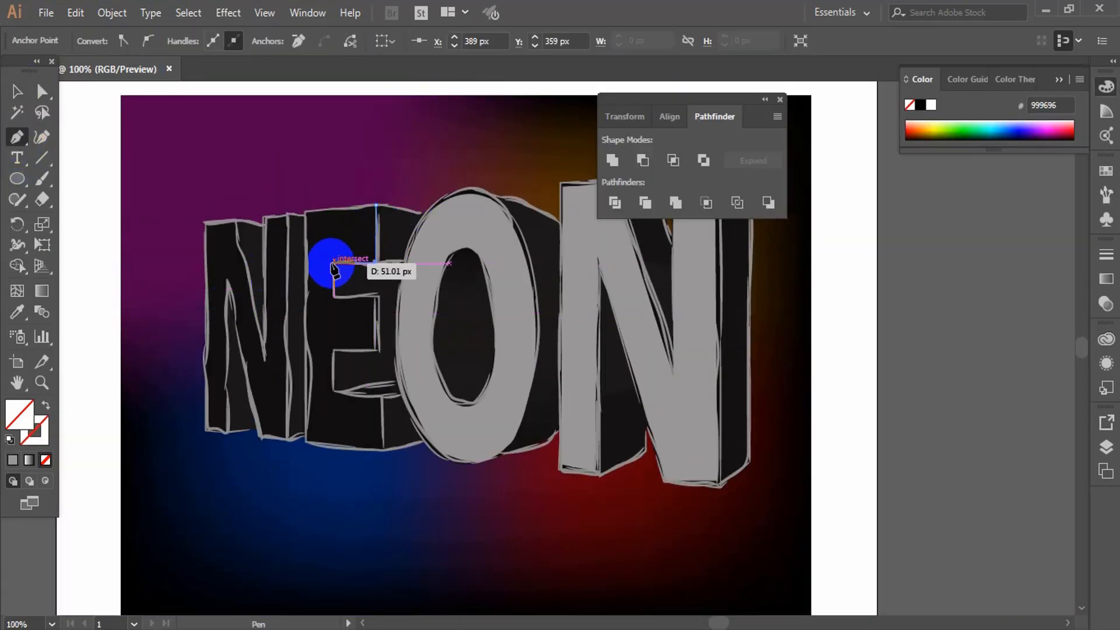
click(332, 259)
click(333, 295)
click(374, 298)
click(374, 350)
click(333, 350)
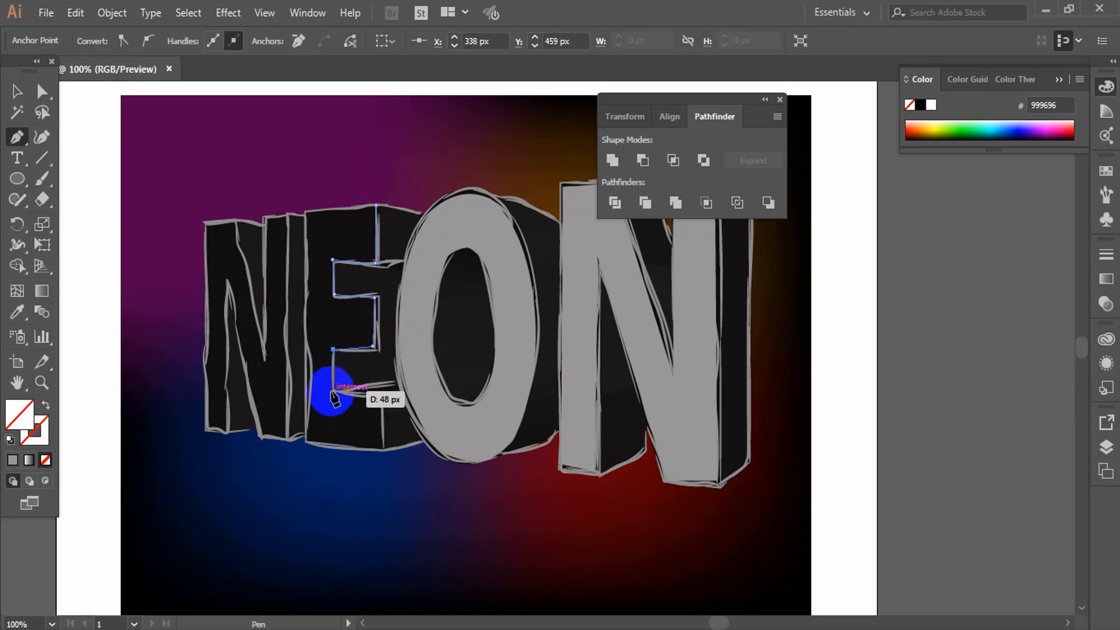
click(333, 391)
click(382, 398)
click(382, 447)
click(305, 442)
click(305, 210)
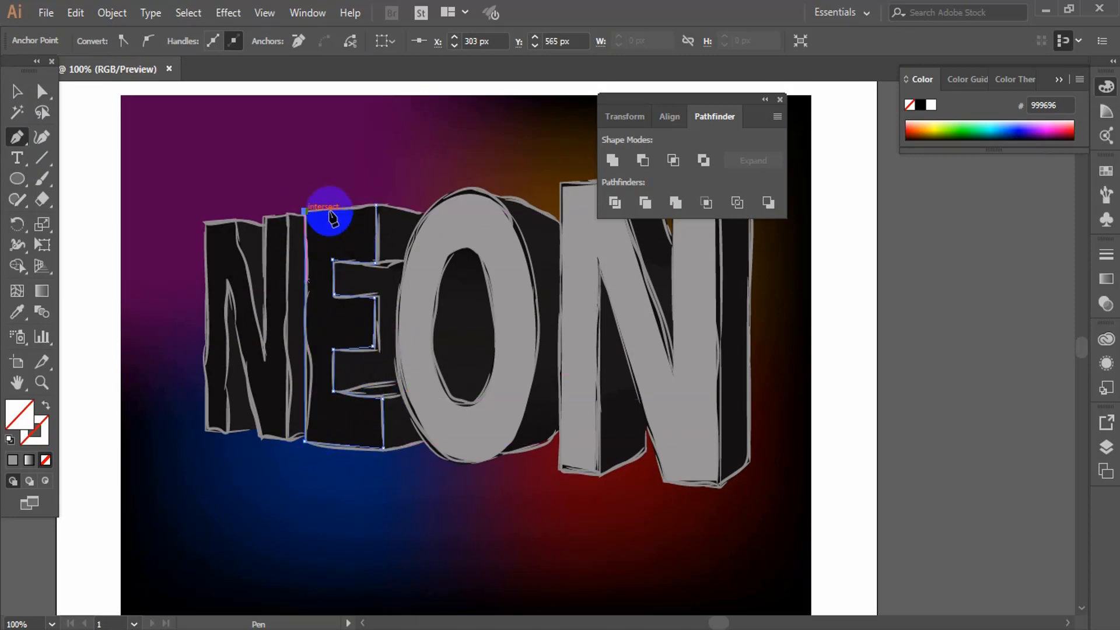
click(374, 205)
Step: Fill the traced E face with the gray sampled from the O, and nudge it slightly right
click(16, 315)
click(463, 231)
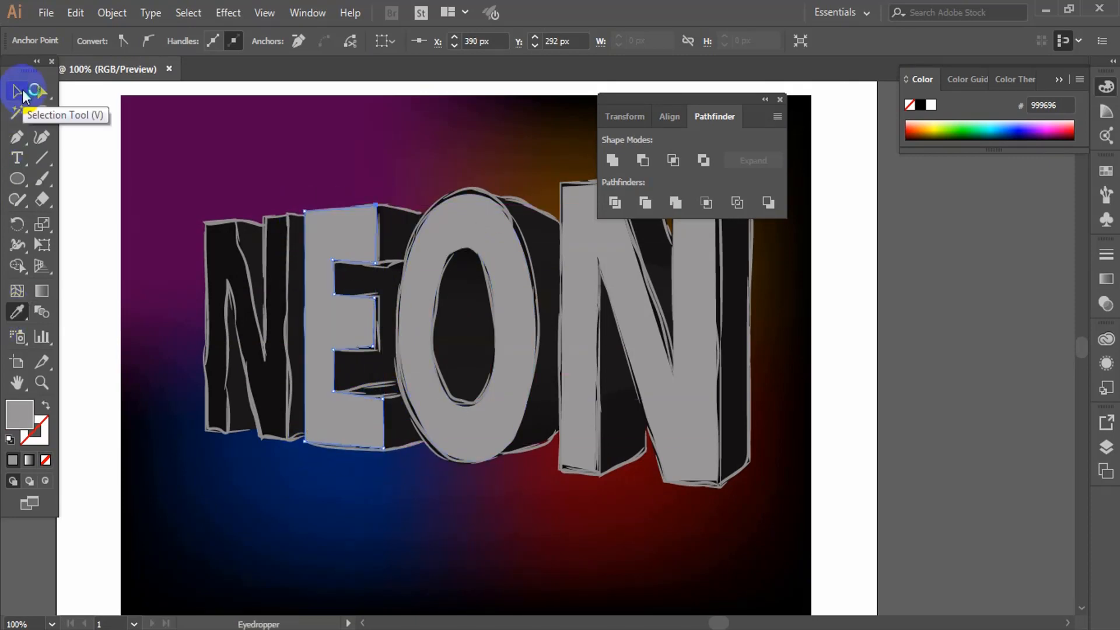
click(23, 95)
drag(311, 246, 313, 245)
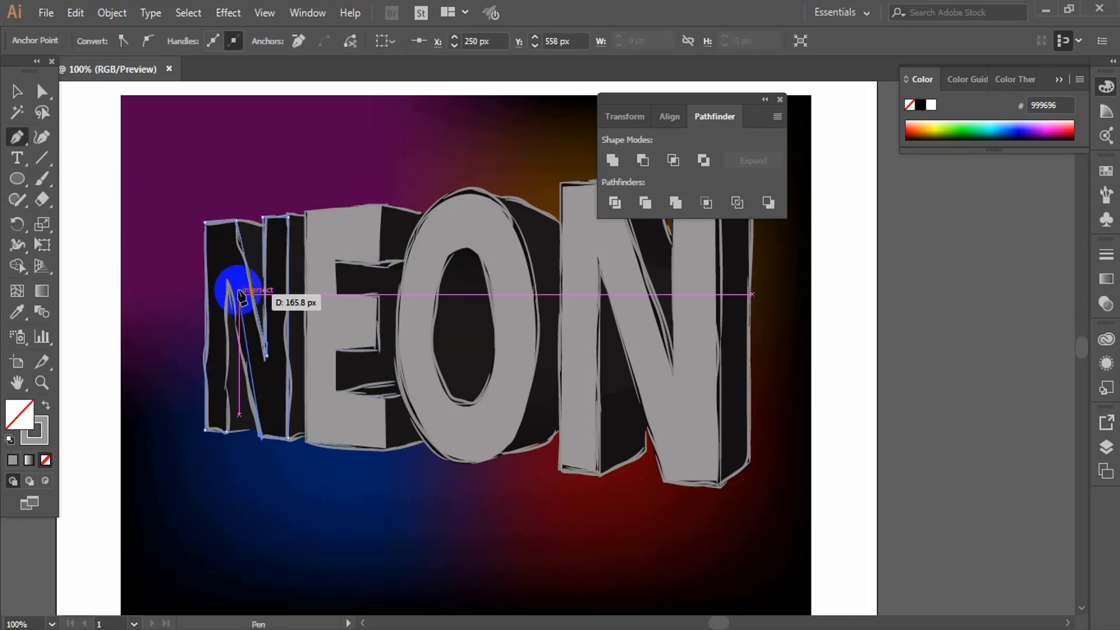
Step: Finish the Pen path around the first N's inner notch and swap its gray stroke color to the fill
click(228, 285)
click(226, 432)
click(18, 91)
click(46, 406)
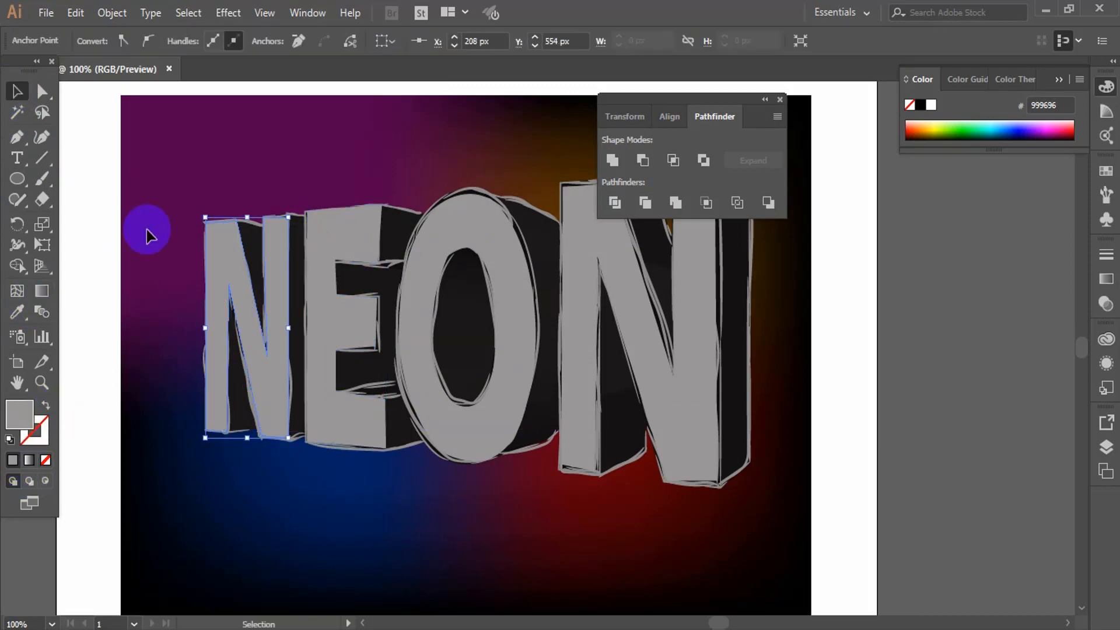
click(147, 232)
Step: Examine the complete artwork with the gray-filled faces on all four letters
click(42, 383)
alt+click(598, 315)
alt+click(434, 362)
alt+click(635, 380)
click(516, 282)
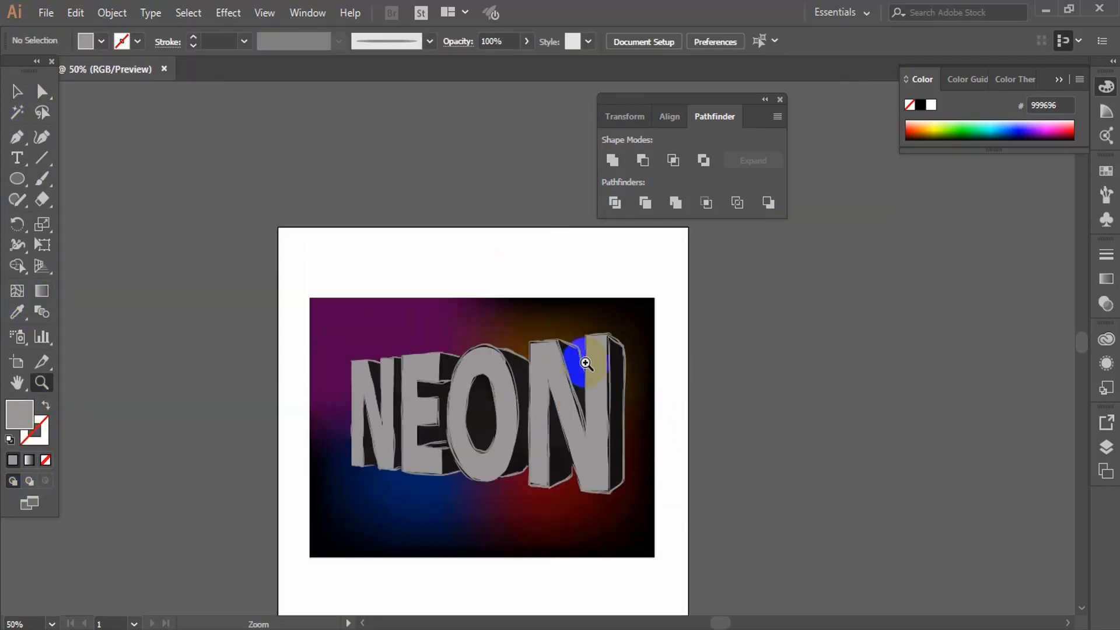
click(567, 414)
click(17, 91)
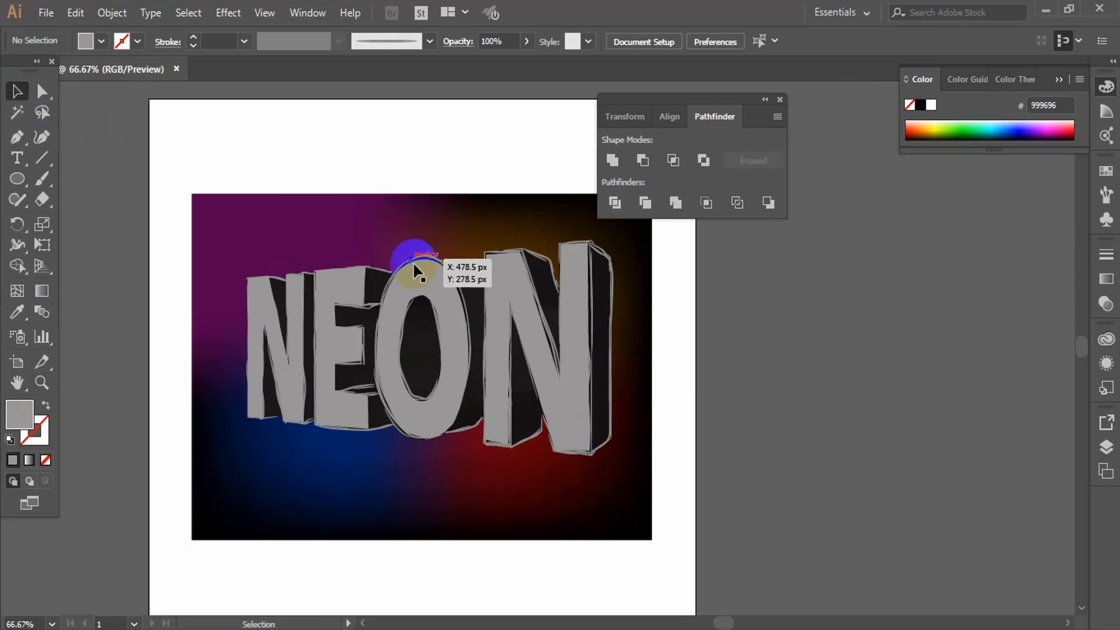
Step: Remove the 3D Extrude & Bevel effect from the NEON text object and delete the leftover flat text behind the traced letters
click(1111, 343)
click(975, 337)
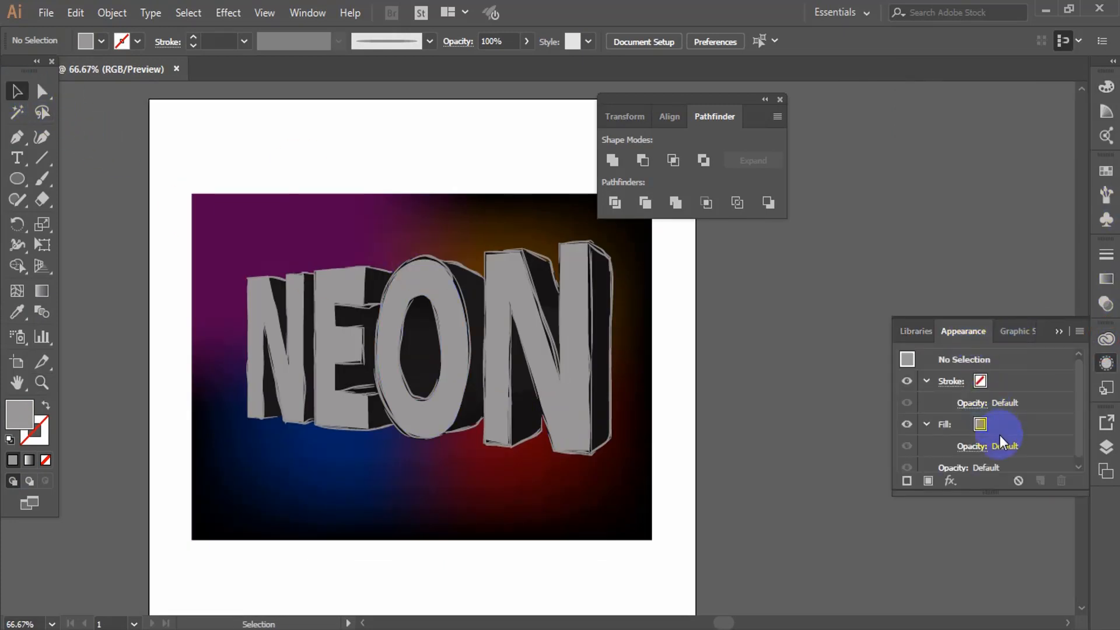
click(474, 359)
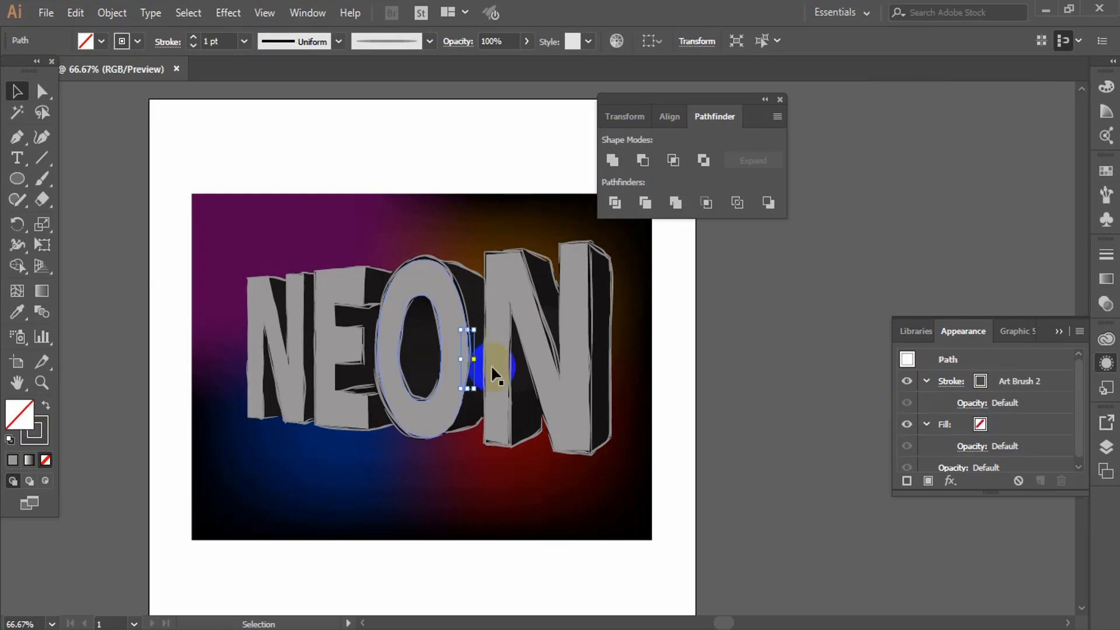
click(752, 379)
click(600, 351)
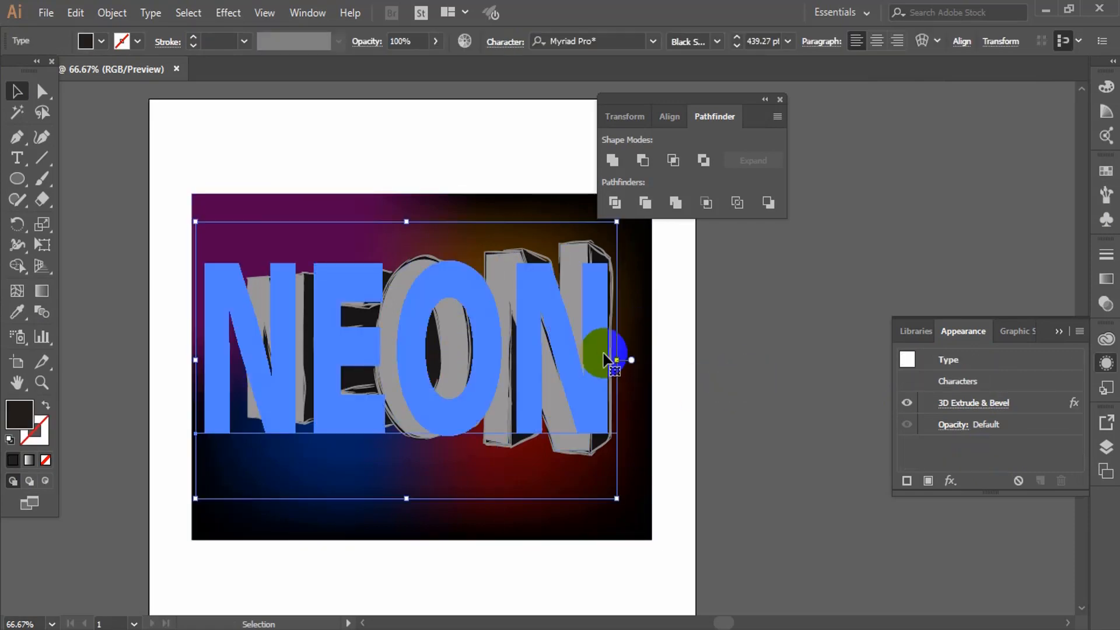
drag(938, 406, 1061, 482)
click(678, 257)
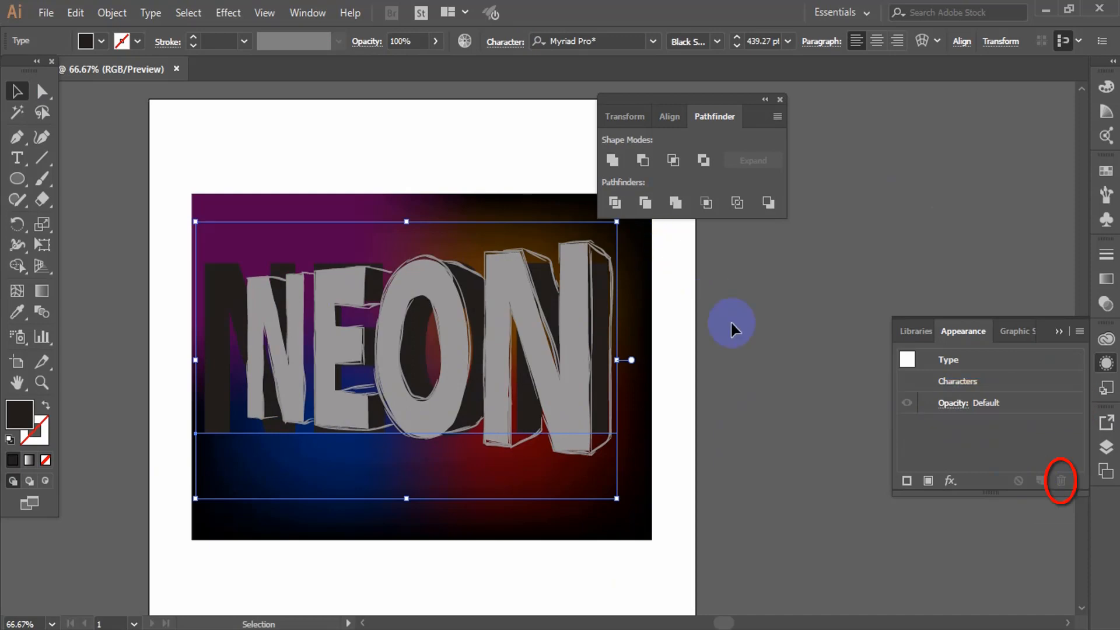
click(417, 375)
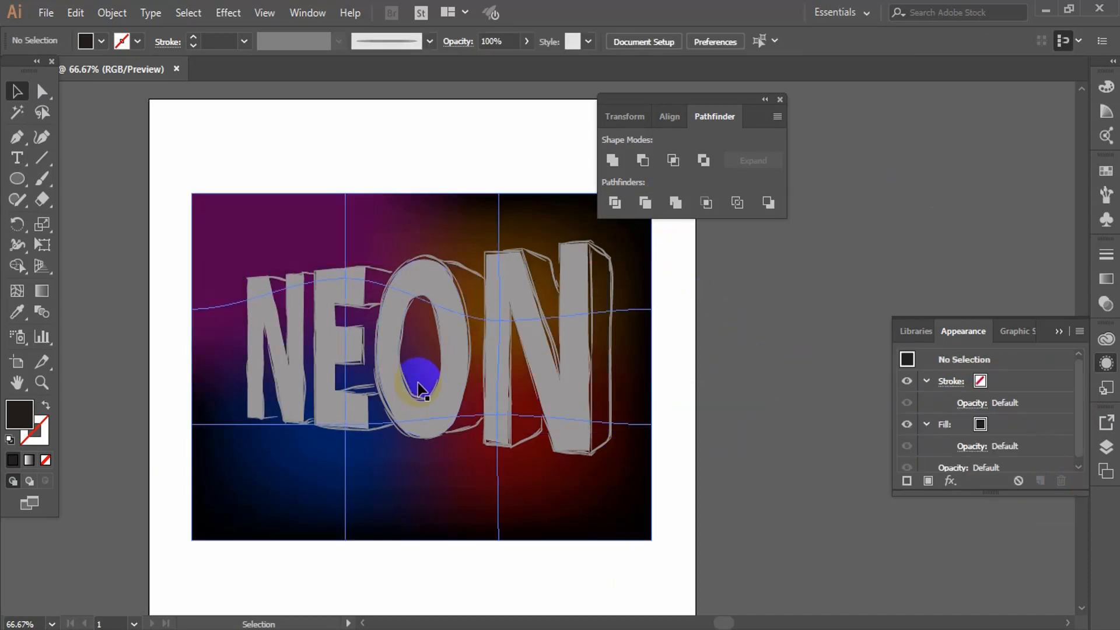
Step: Apply the Color Dodge blending mode to all NEON letter faces and brush outlines, leaving the gradient mesh out of the selection
click(771, 365)
click(470, 357)
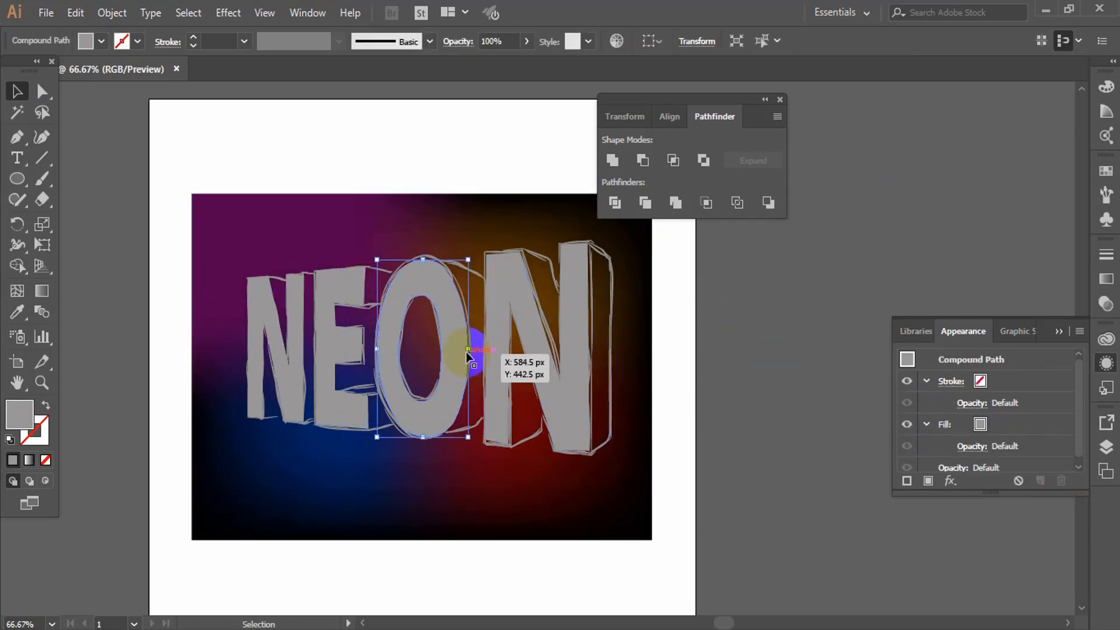
drag(174, 175, 665, 570)
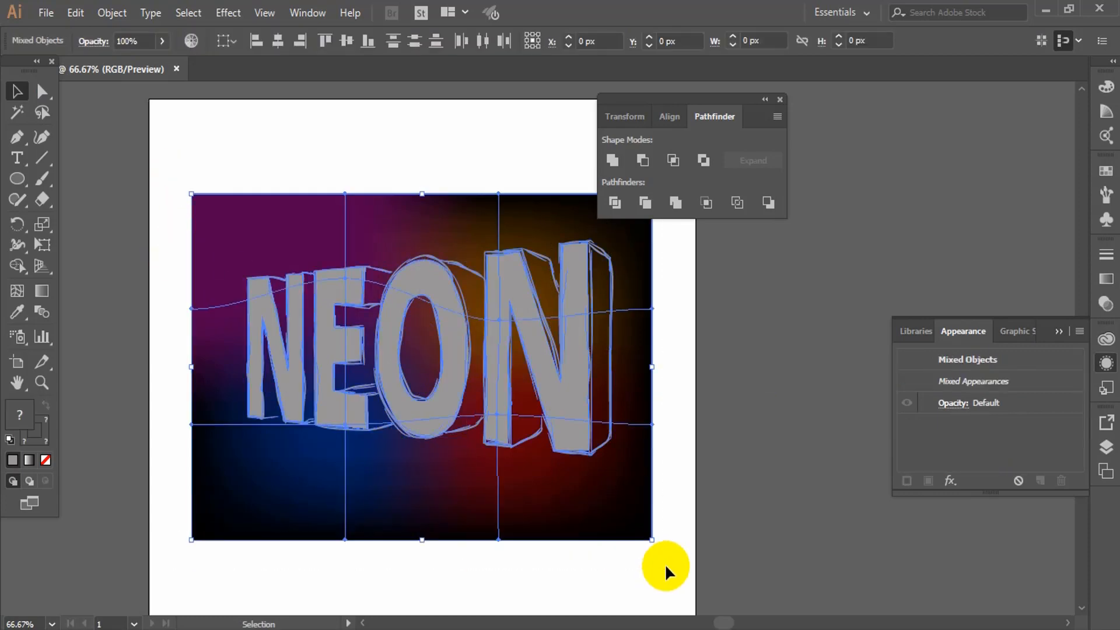
shift+click(213, 237)
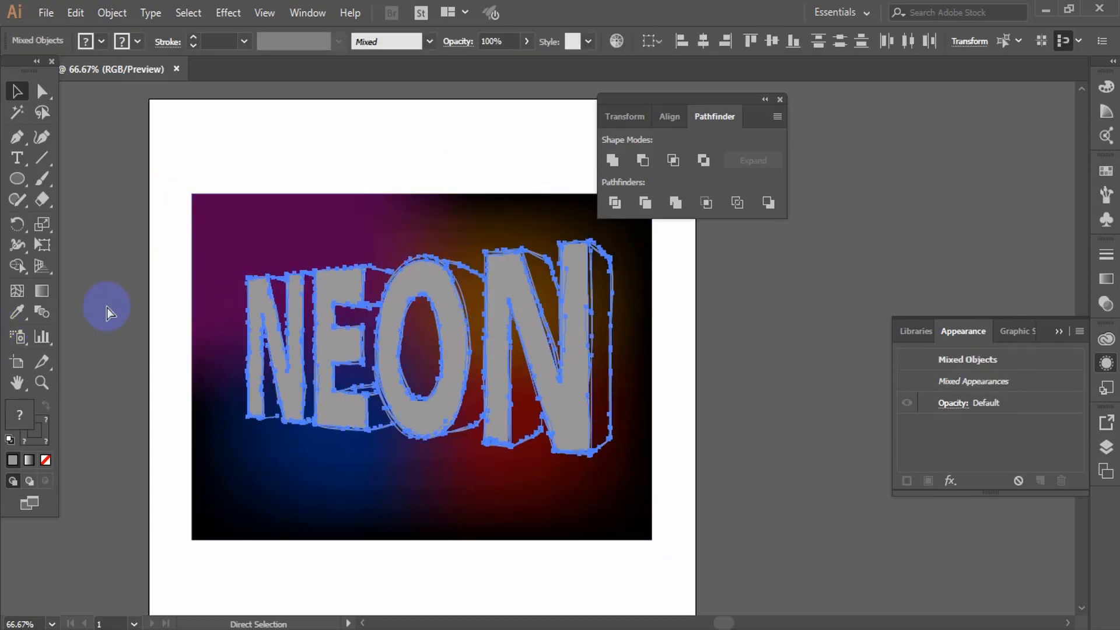
click(617, 165)
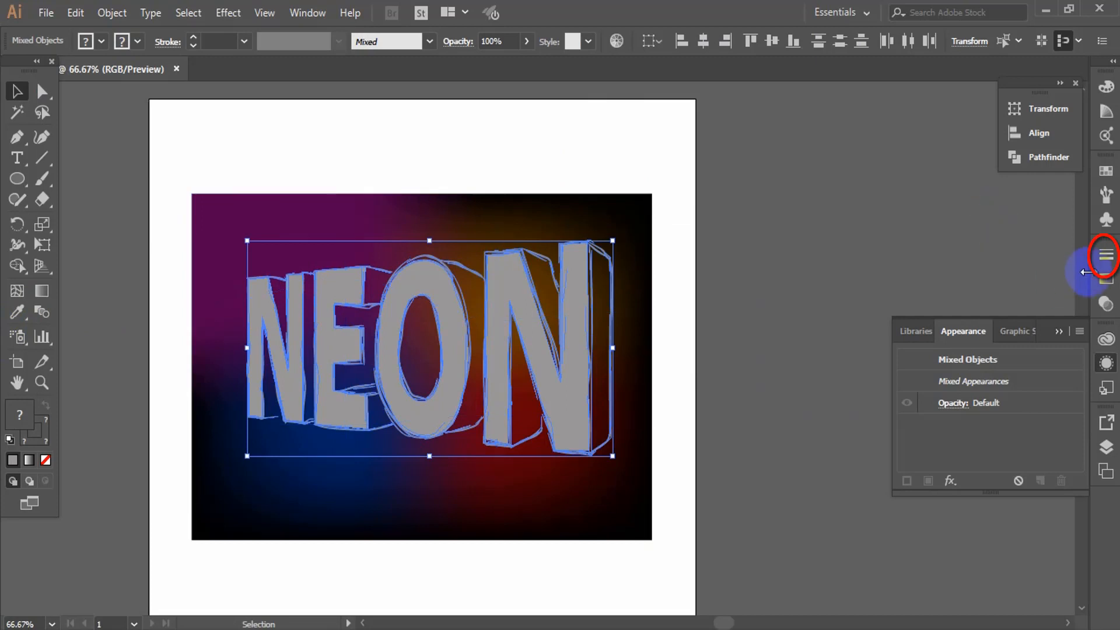
click(1107, 258)
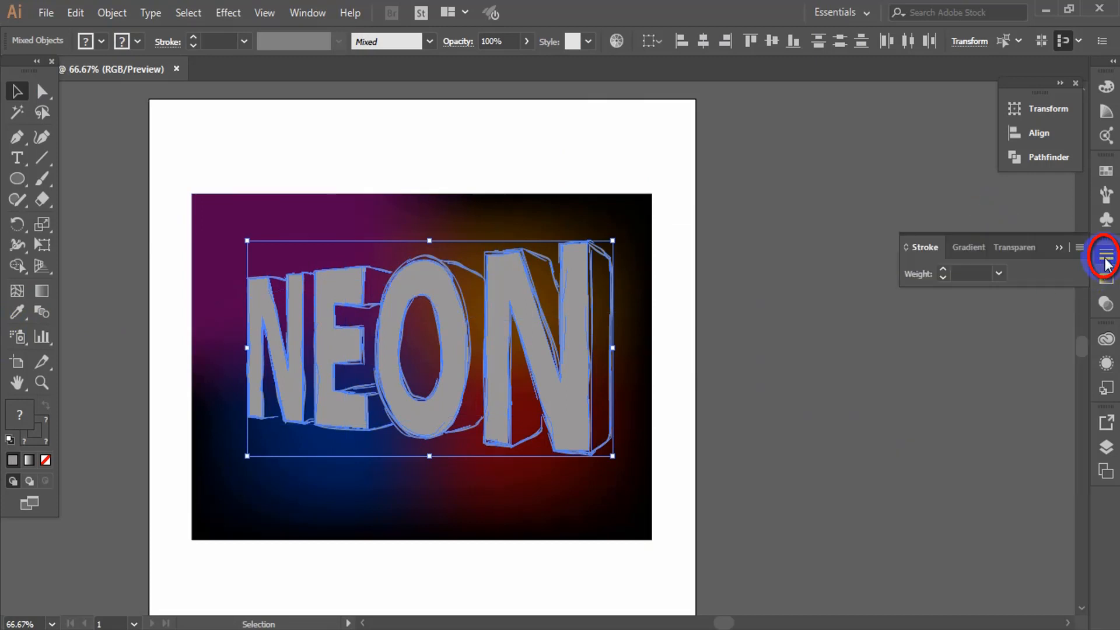
click(1005, 249)
click(972, 274)
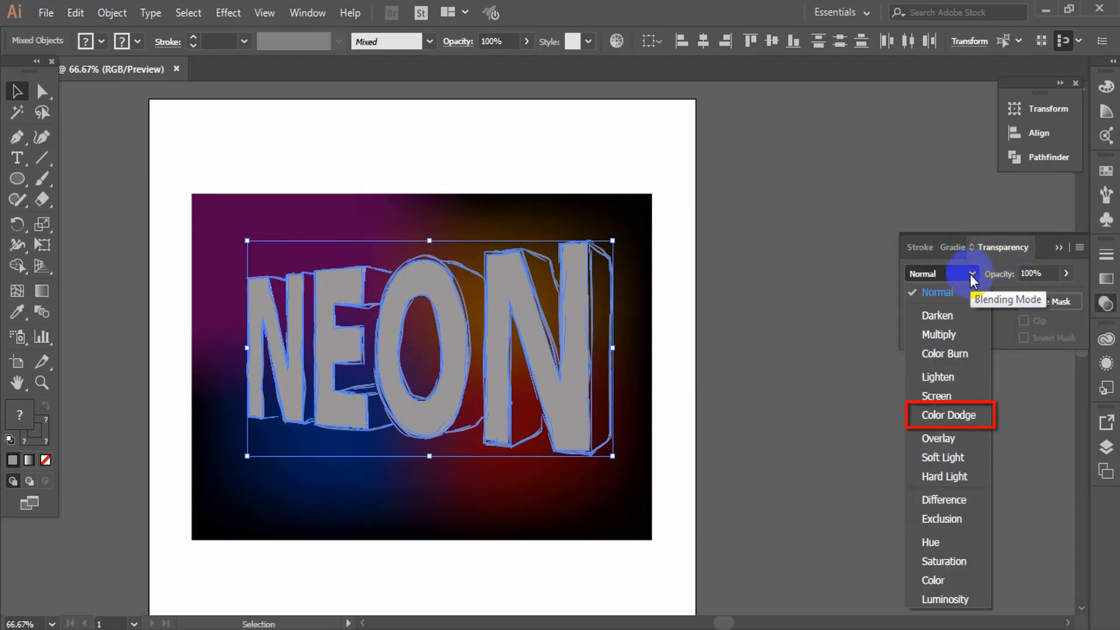
click(951, 415)
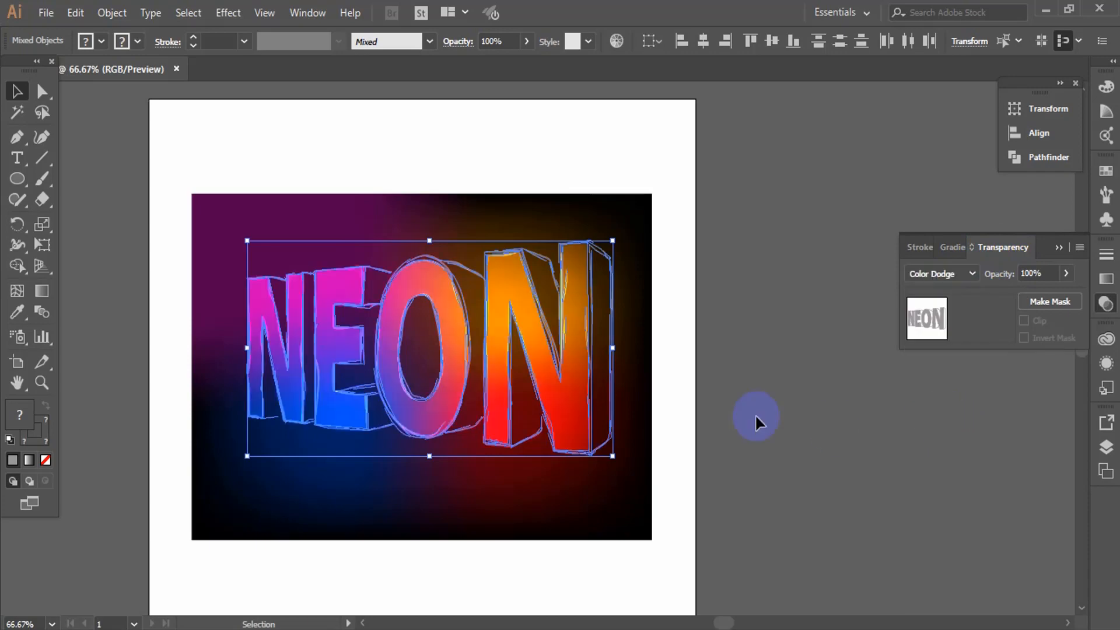
click(459, 341)
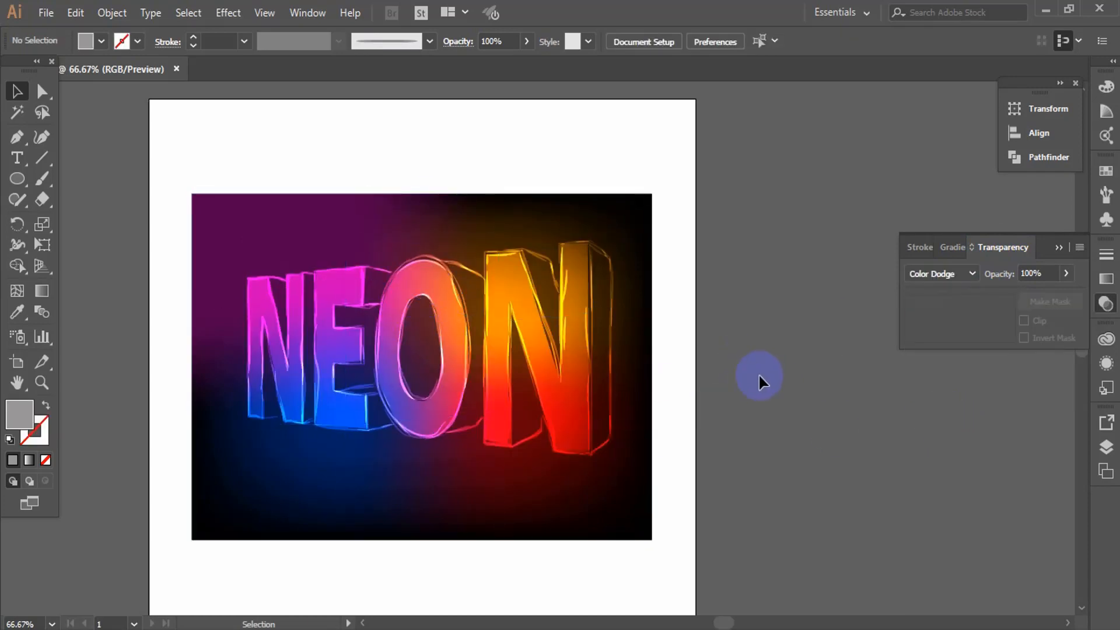
Step: Lock the gradient mesh background behind the lettering
click(581, 397)
key(ctrl+2)
click(587, 525)
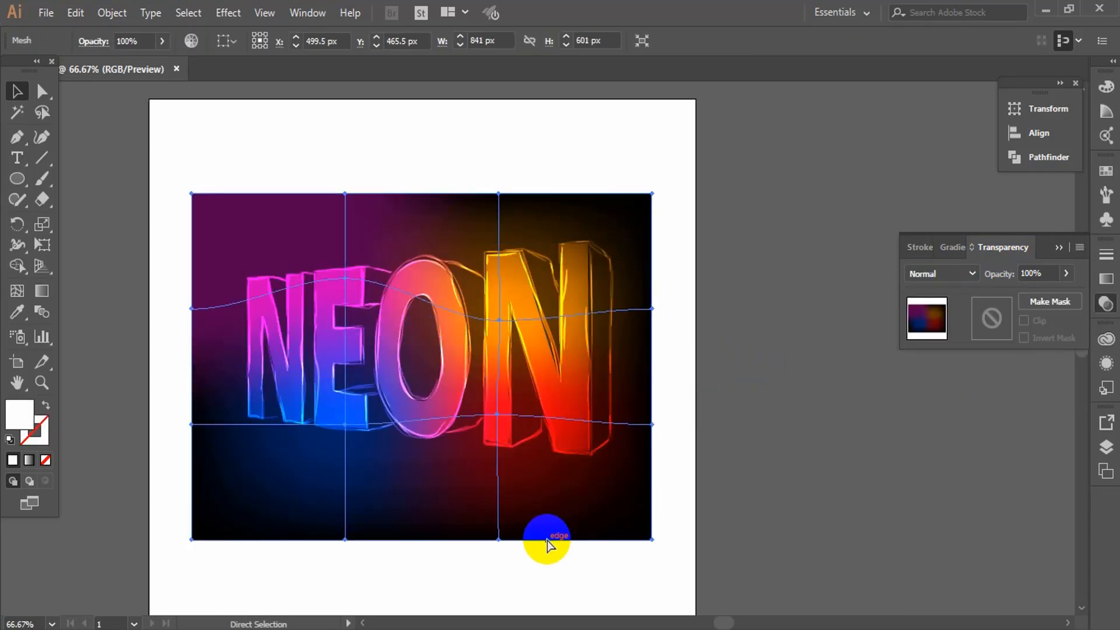
key(ctrl+2)
Step: Enlarge the complete NEON lettering until it nearly spans the background's width, and nudge it into a centered position
drag(631, 502, 193, 228)
drag(247, 456, 223, 482)
key(Down)
key(Down)
key(Down)
key(Down)
key(Down)
key(Down)
key(Down)
key(Down)
key(Down)
key(Down)
key(Down)
key(Down)
key(Down)
key(Down)
key(Down)
key(Left)
key(Left)
key(Left)
key(Left)
key(Left)
key(Left)
key(Left)
key(Left)
key(Left)
key(Left)
key(Left)
key(Left)
key(Left)
key(Left)
key(Left)
key(Left)
key(Left)
key(Left)
key(Left)
key(Left)
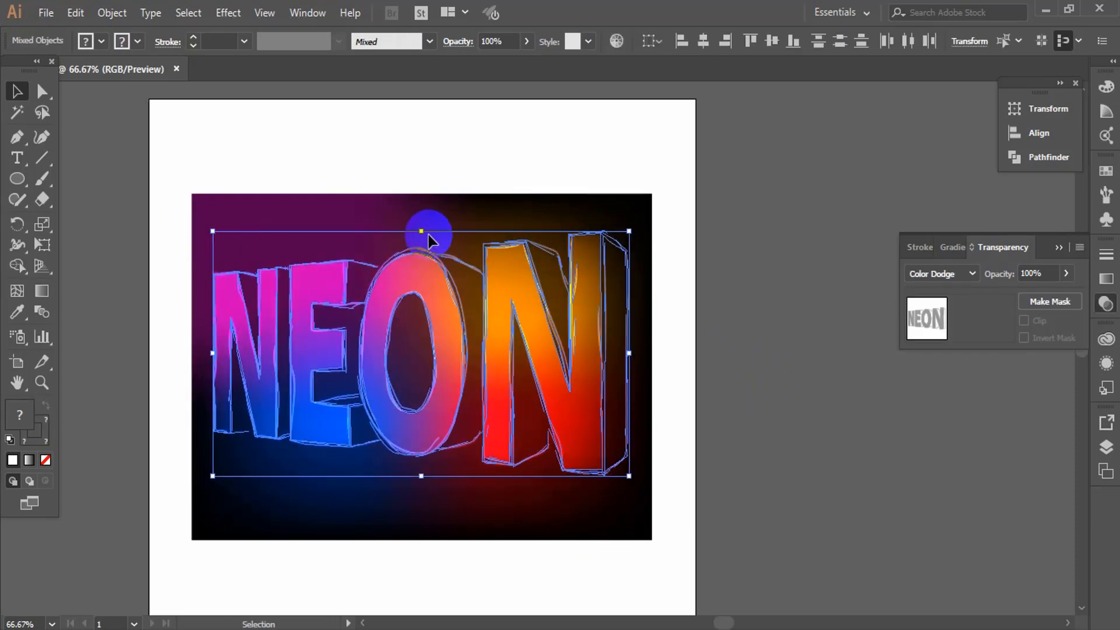
click(740, 350)
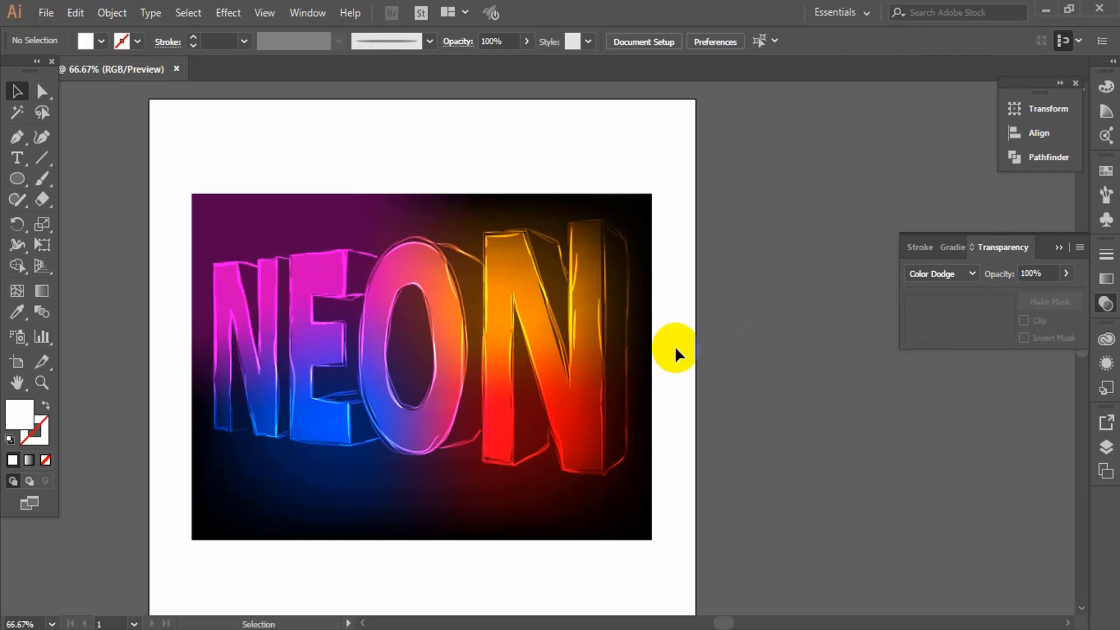
click(595, 405)
click(770, 401)
click(490, 461)
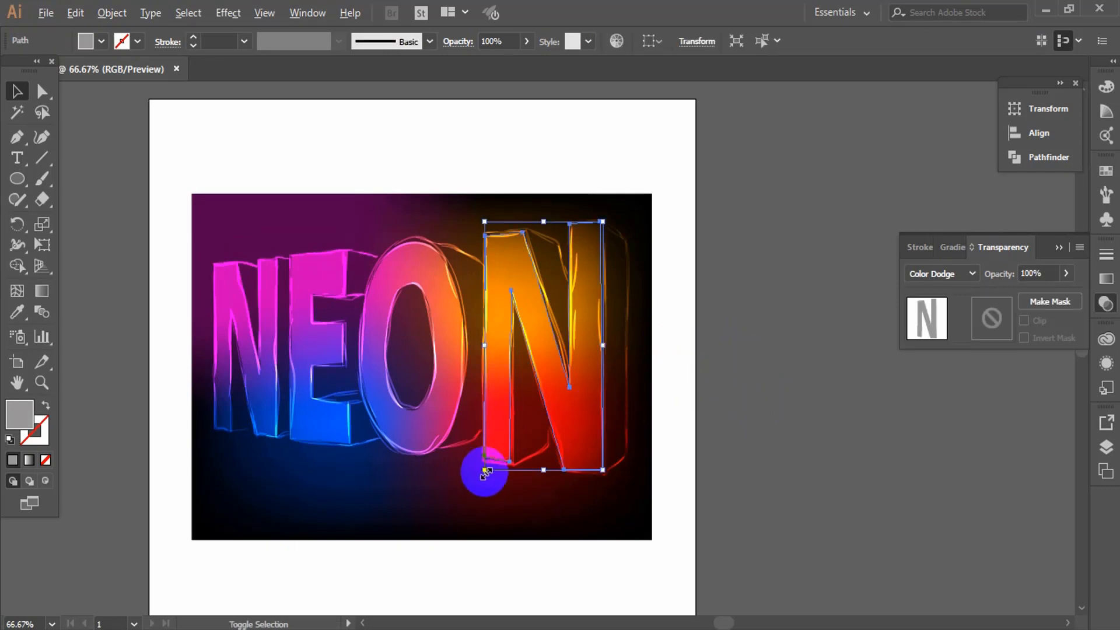
click(570, 382)
click(579, 379)
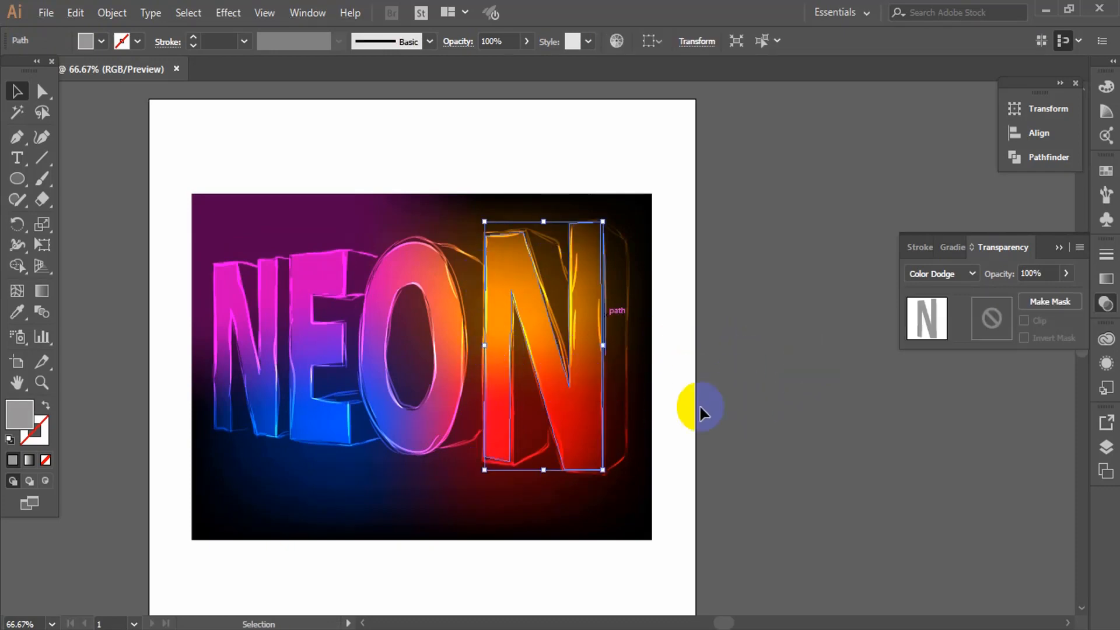
click(699, 404)
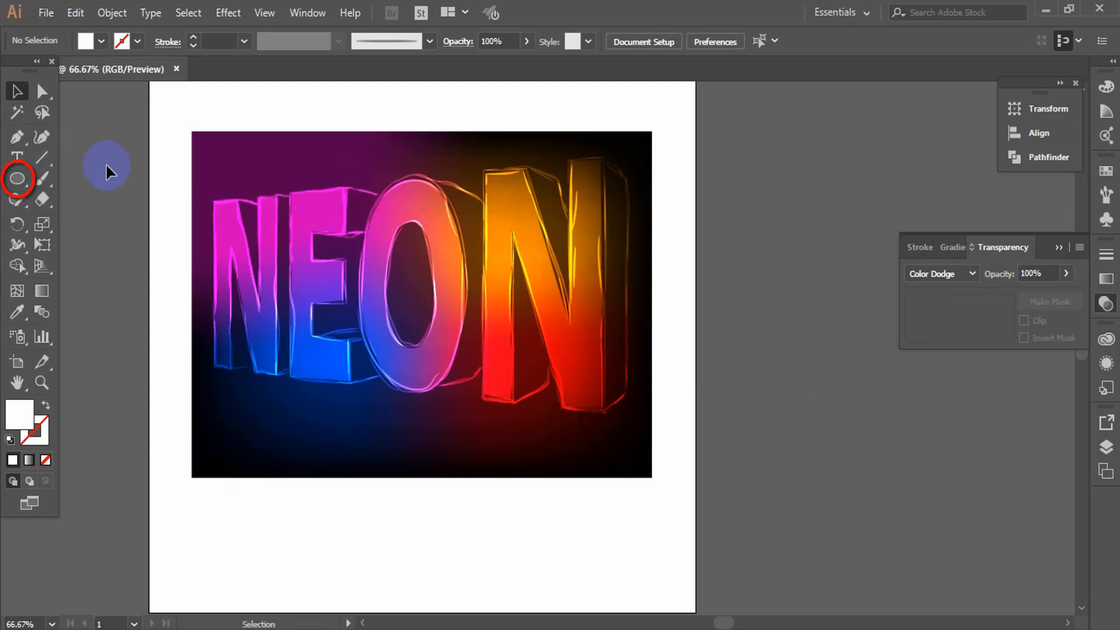
Step: Draw a circle about 59 px wide beside the artboard and fill it with a white-to-black radial gradient
drag(15, 187, 90, 224)
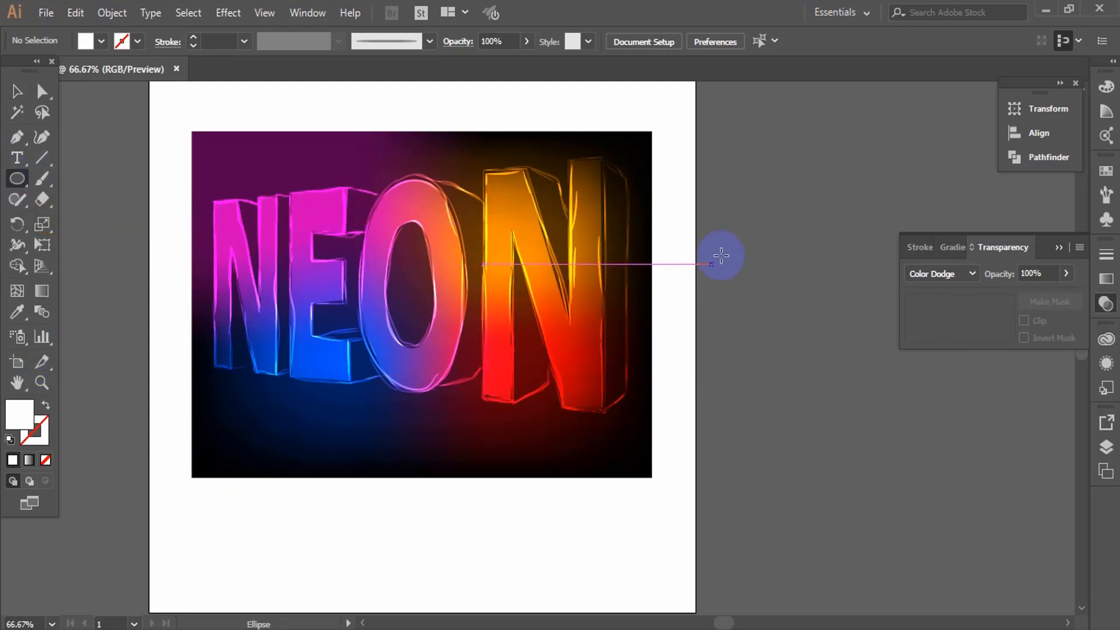
drag(729, 252, 762, 285)
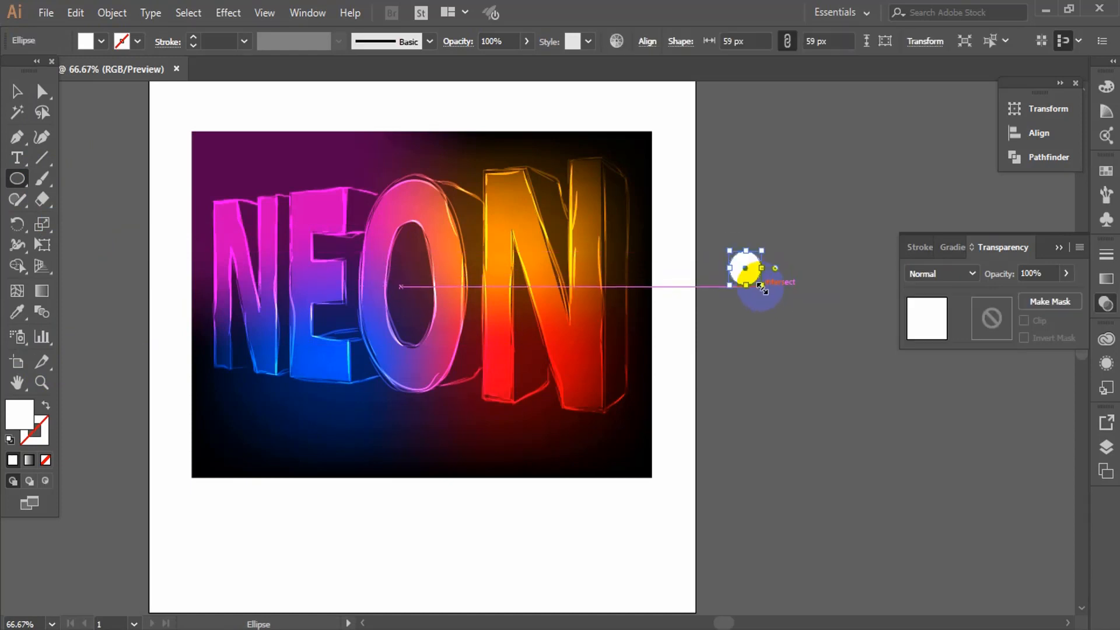
click(17, 91)
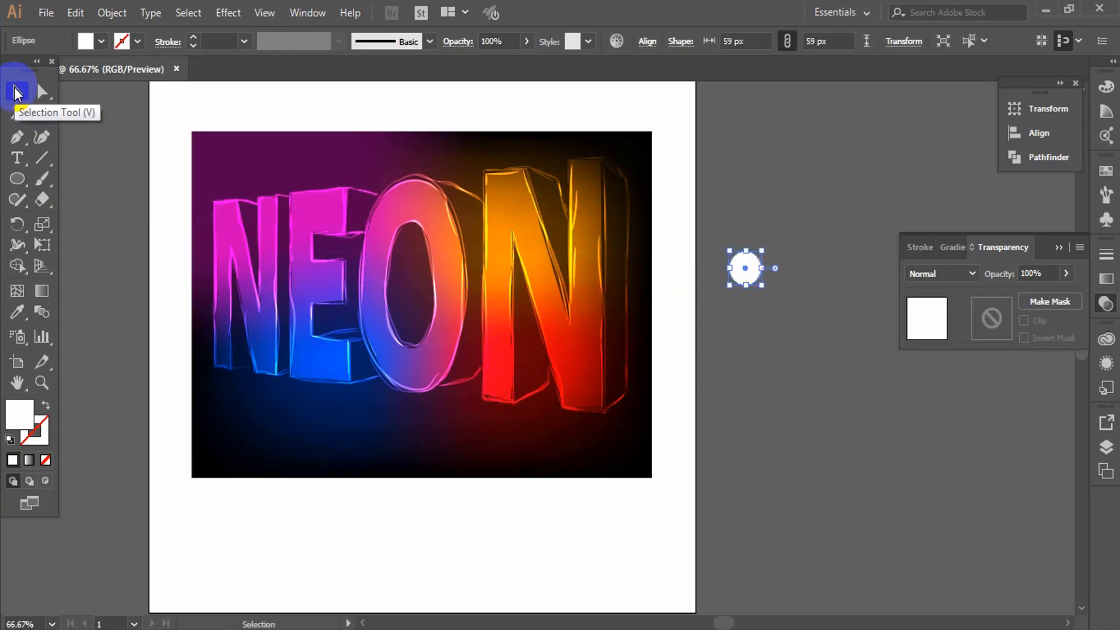
click(28, 461)
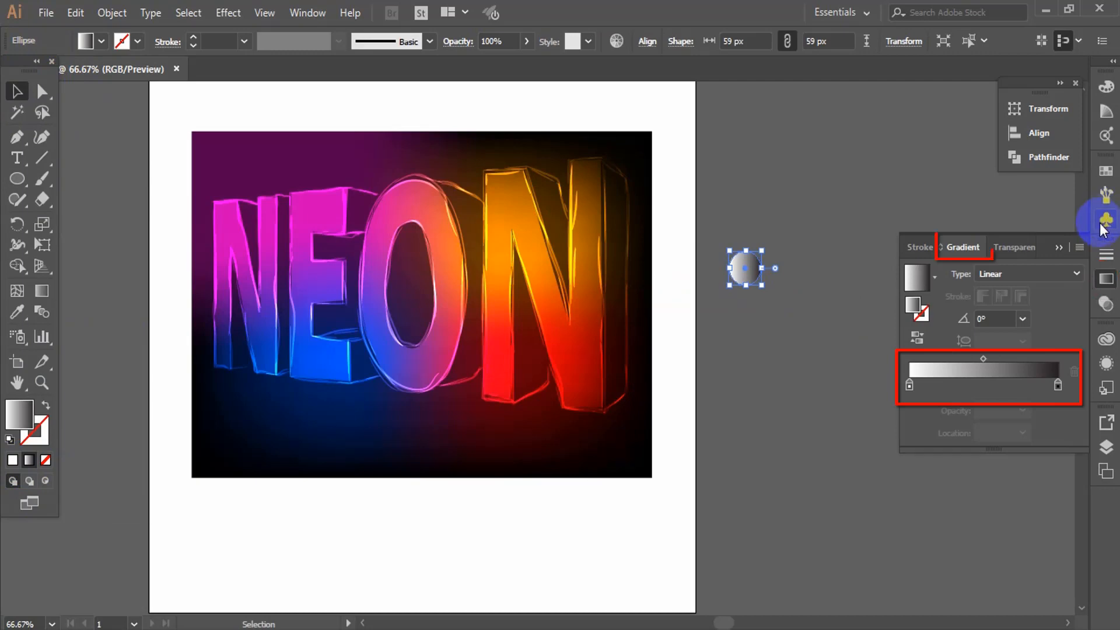
click(1065, 268)
click(1021, 305)
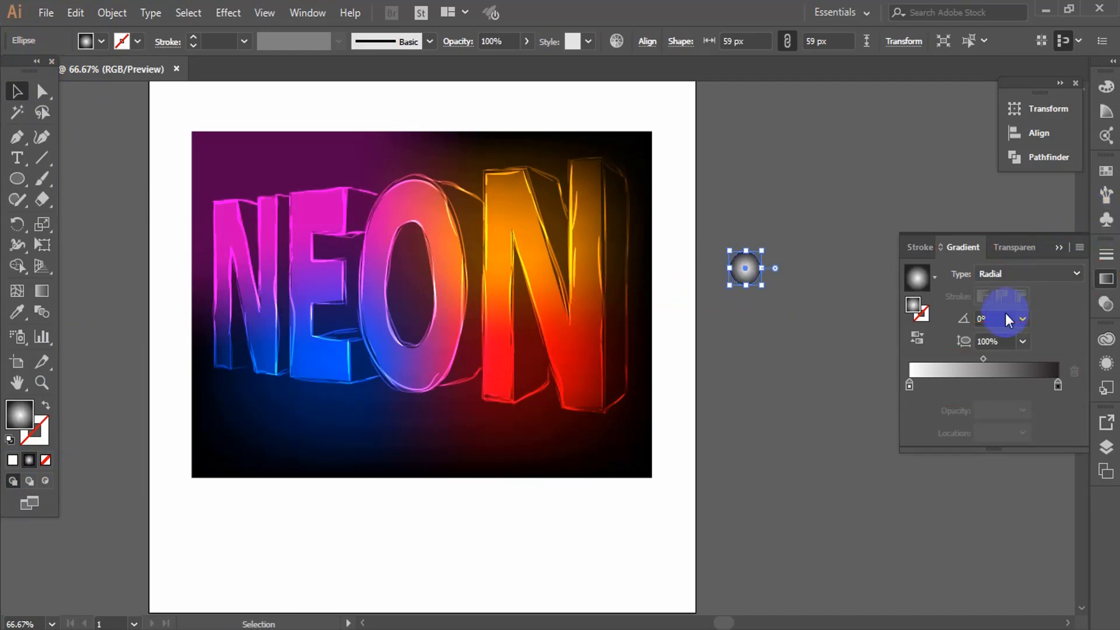
click(802, 349)
Step: Place the gradient circle on the first N's upper-left corner and set its blending mode to Color Dodge
drag(747, 266, 214, 202)
click(1009, 247)
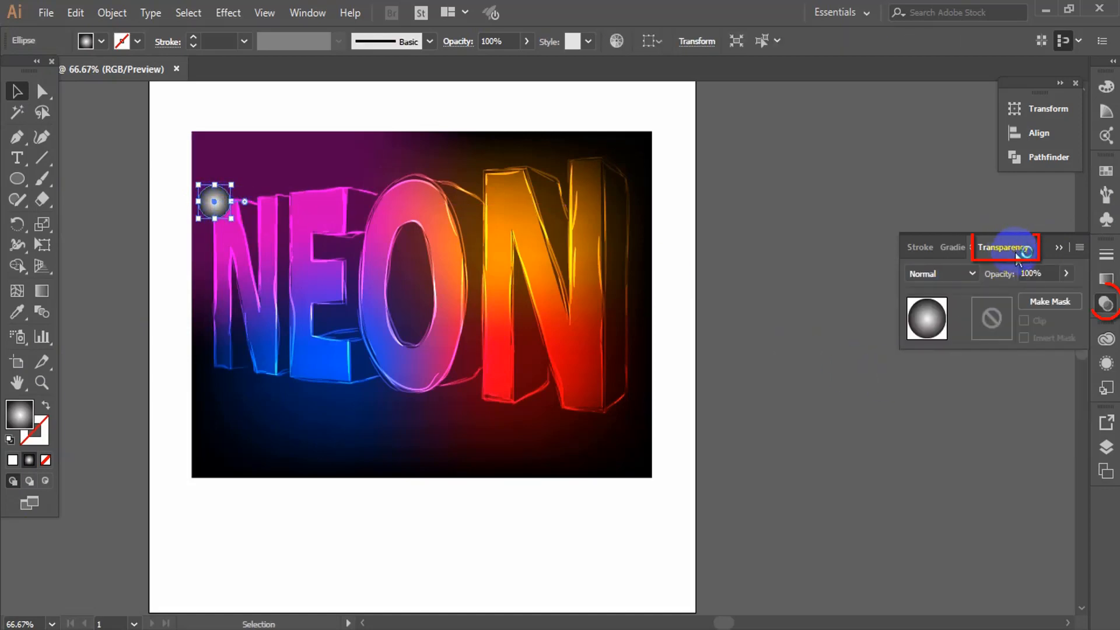
click(966, 275)
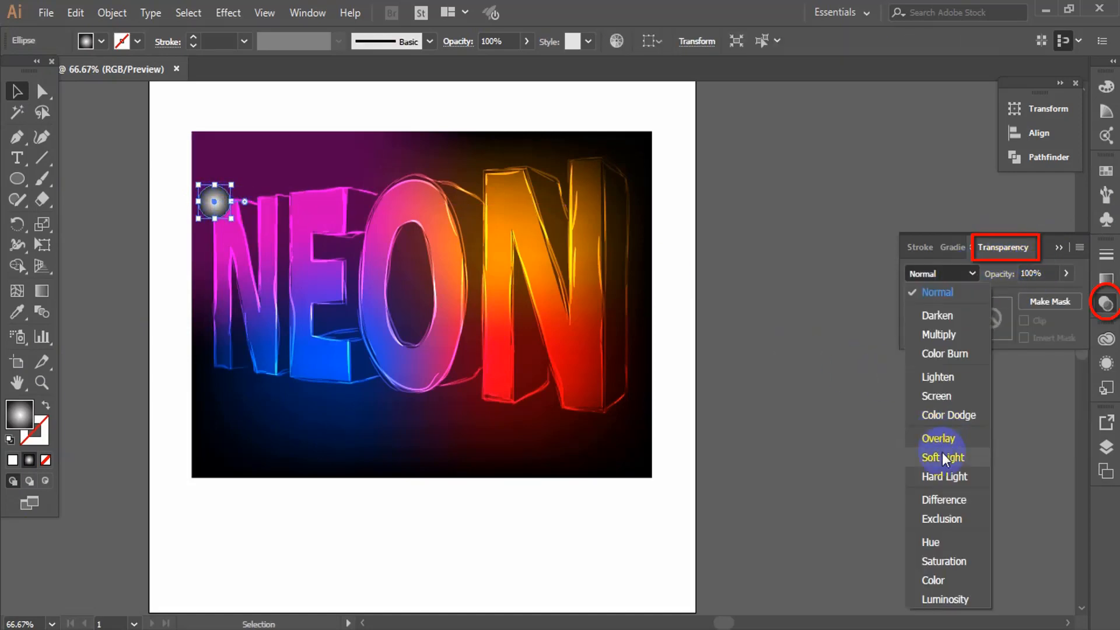
click(964, 414)
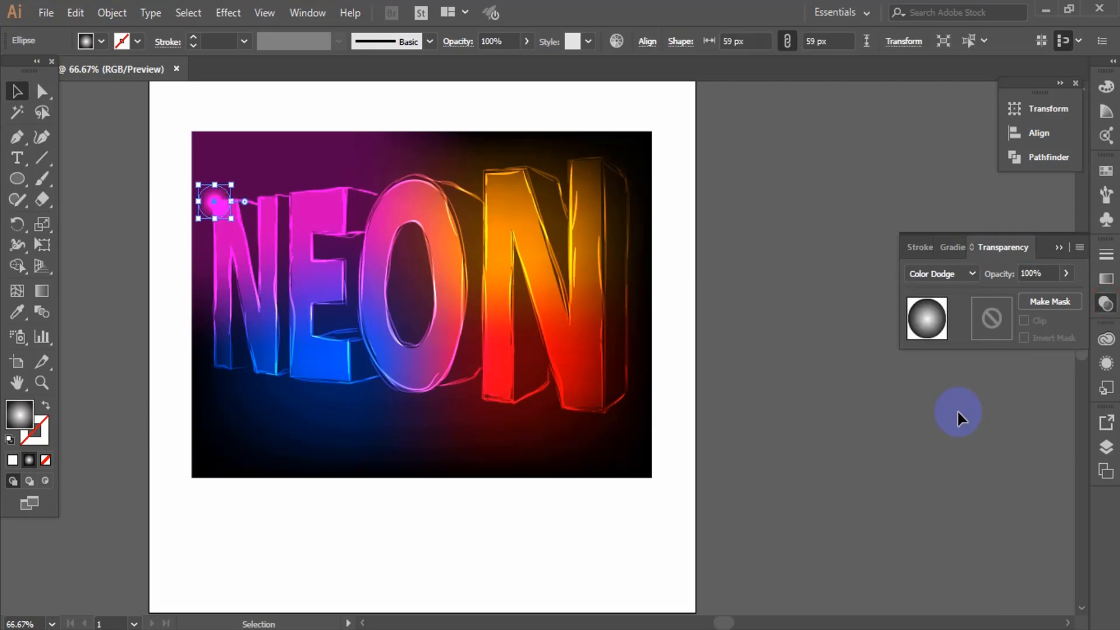
click(119, 210)
Step: Copy the glow circle to the base of the first N's left stem and shrink the copy
key(z)
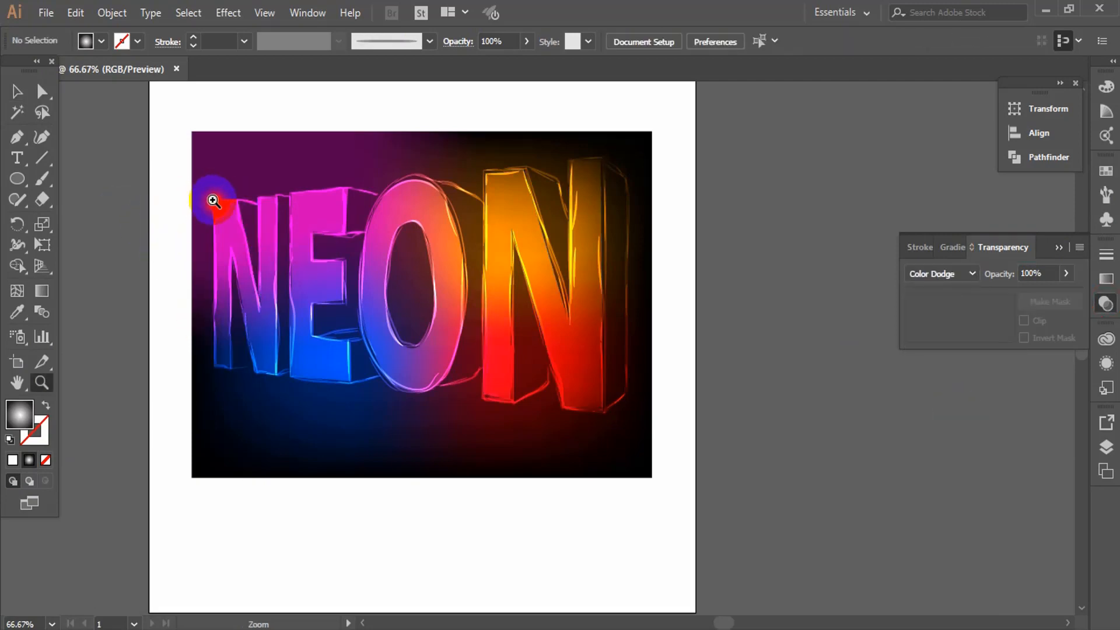
click(227, 213)
scroll(642, 403, down, 5)
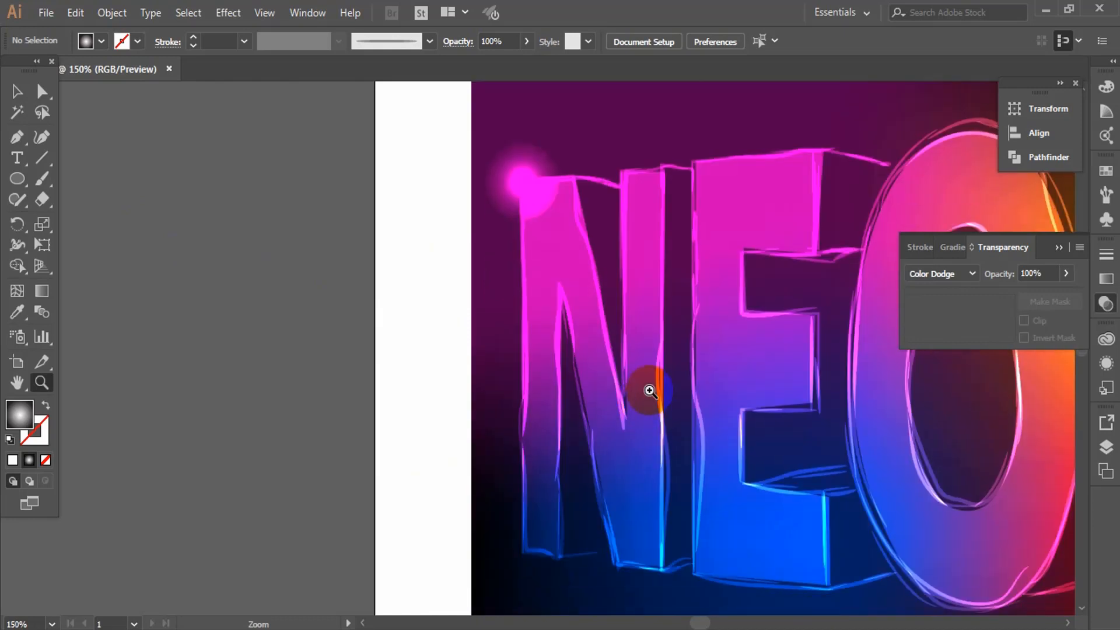
click(551, 116)
drag(533, 112, 577, 495)
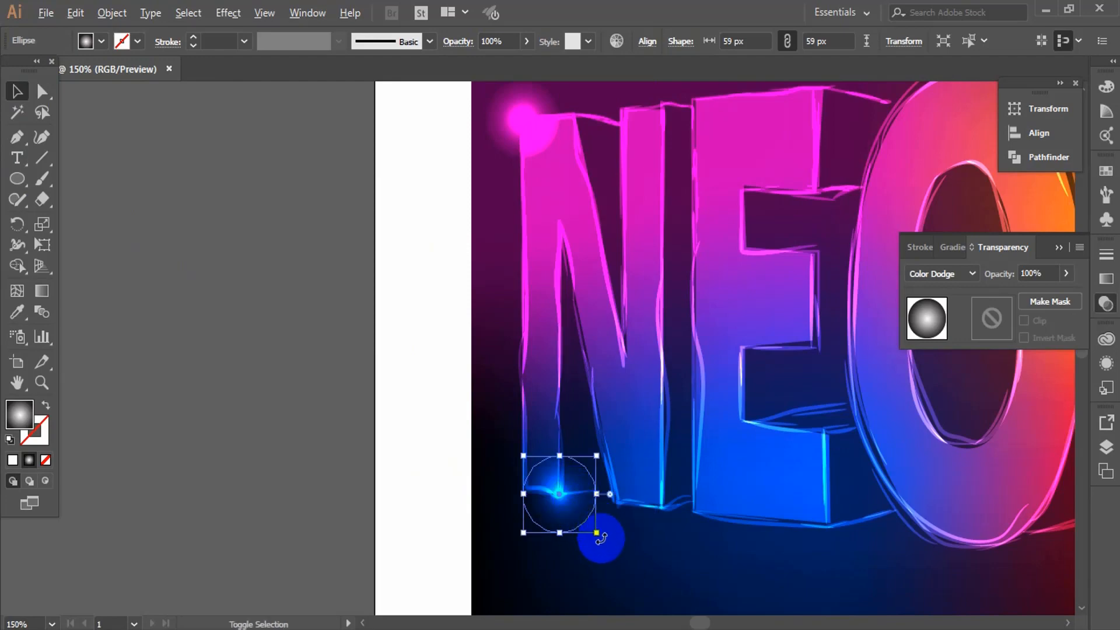
drag(597, 532, 639, 527)
click(586, 492)
Step: Add glow copies at the first N's upper inner notch and lower-right corner, the corner one about 33 px wide
click(292, 294)
click(254, 344)
click(292, 297)
click(570, 260)
click(291, 297)
click(568, 263)
click(292, 297)
click(439, 536)
drag(705, 459, 538, 441)
click(496, 490)
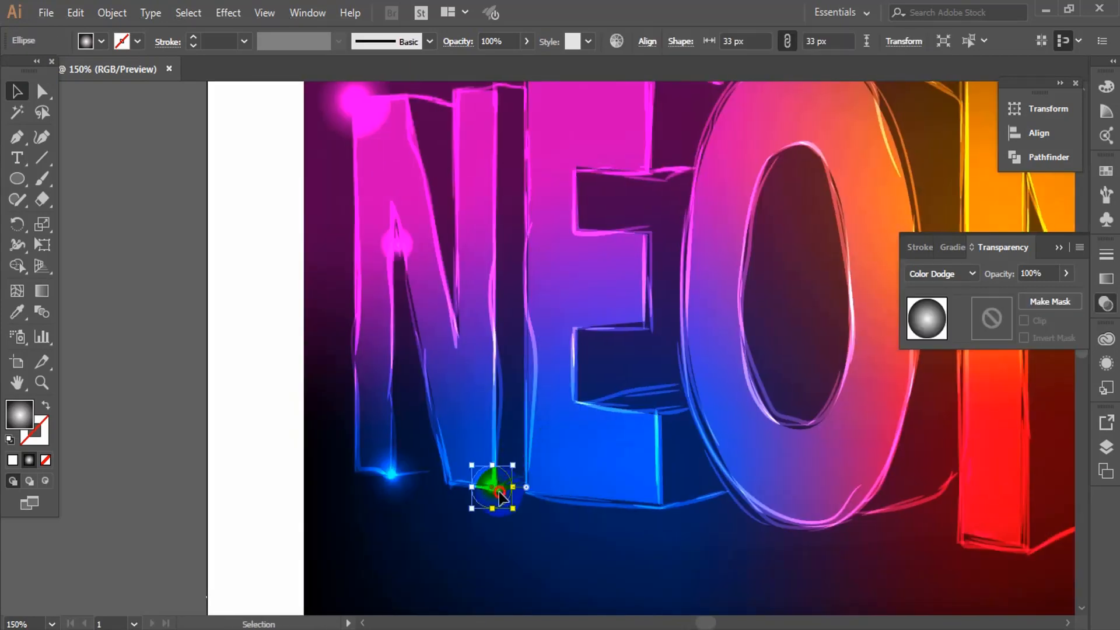
Step: Add glow copies to the end of the E's middle arm and the upper corner of its bottom arm
drag(496, 490, 643, 270)
click(650, 446)
click(688, 362)
scroll(691, 388, up, 3)
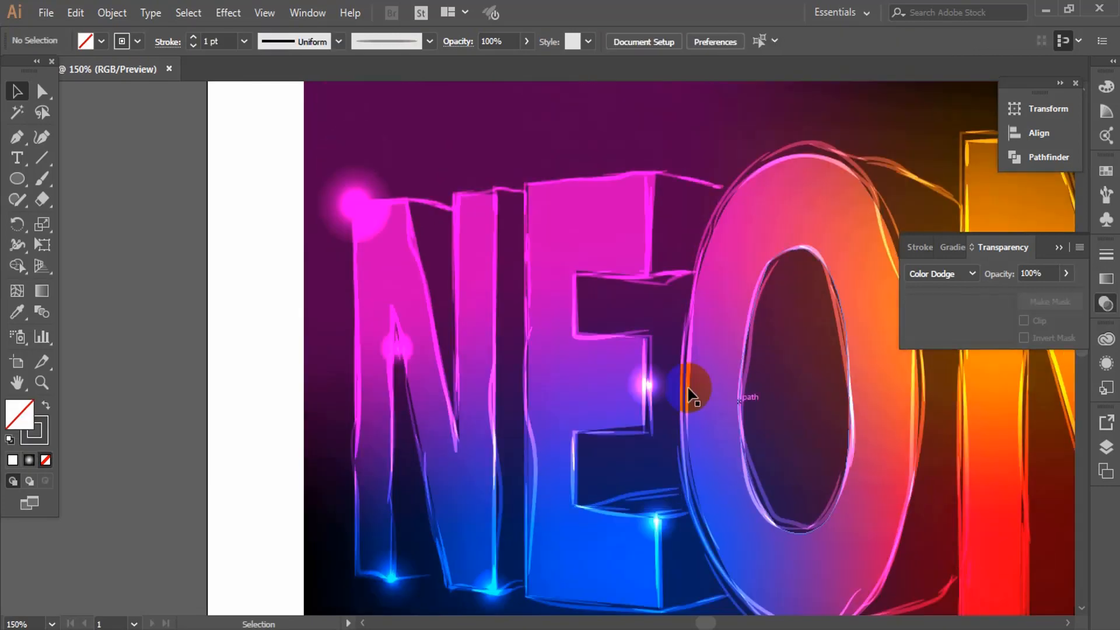
Step: Place glow copies on the E's two top corners
click(648, 386)
drag(629, 410, 506, 207)
click(550, 435)
click(567, 133)
click(621, 199)
scroll(605, 310, up, 4)
Step: Place a glow copy where the first N's diagonal meets its right stem, sized to about 49 px
drag(530, 268, 454, 495)
drag(431, 517, 424, 524)
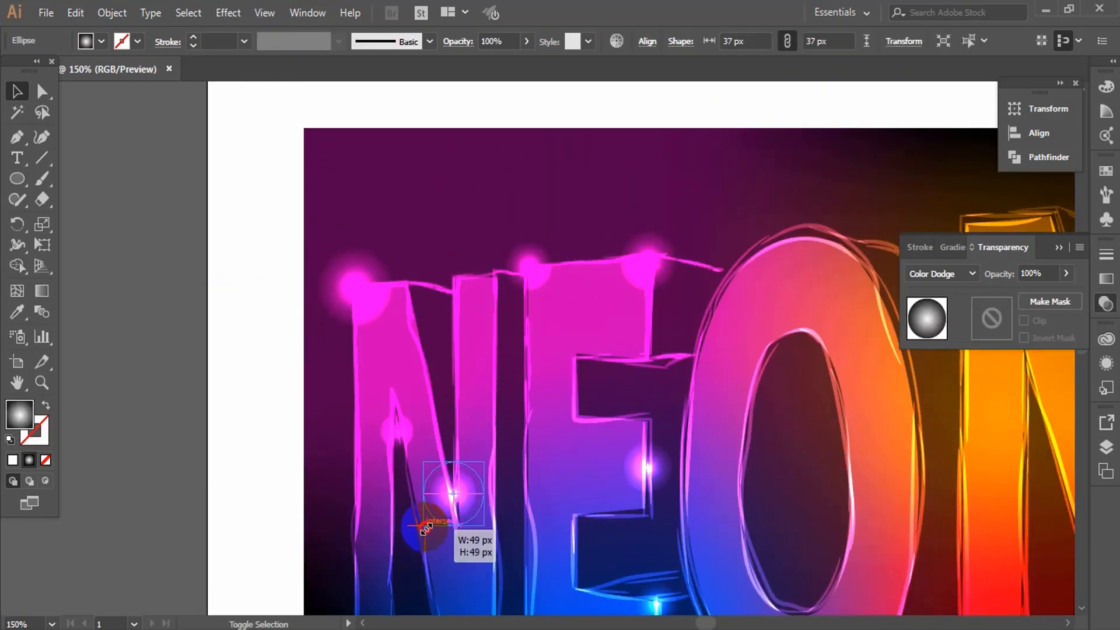
click(467, 528)
Step: Copy the glow from the E's middle arm onto the top edge of the O and adjust its size
scroll(716, 396, down, 9)
alt+click(716, 396)
alt+click(716, 396)
click(490, 290)
click(17, 91)
click(396, 311)
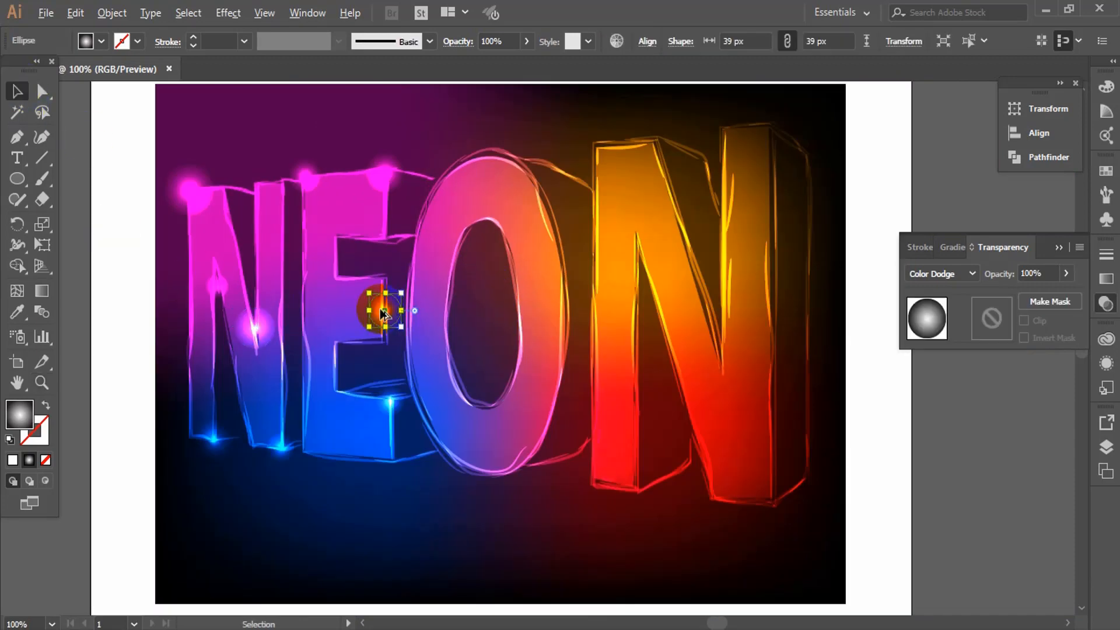
drag(382, 309, 506, 154)
right_click(528, 225)
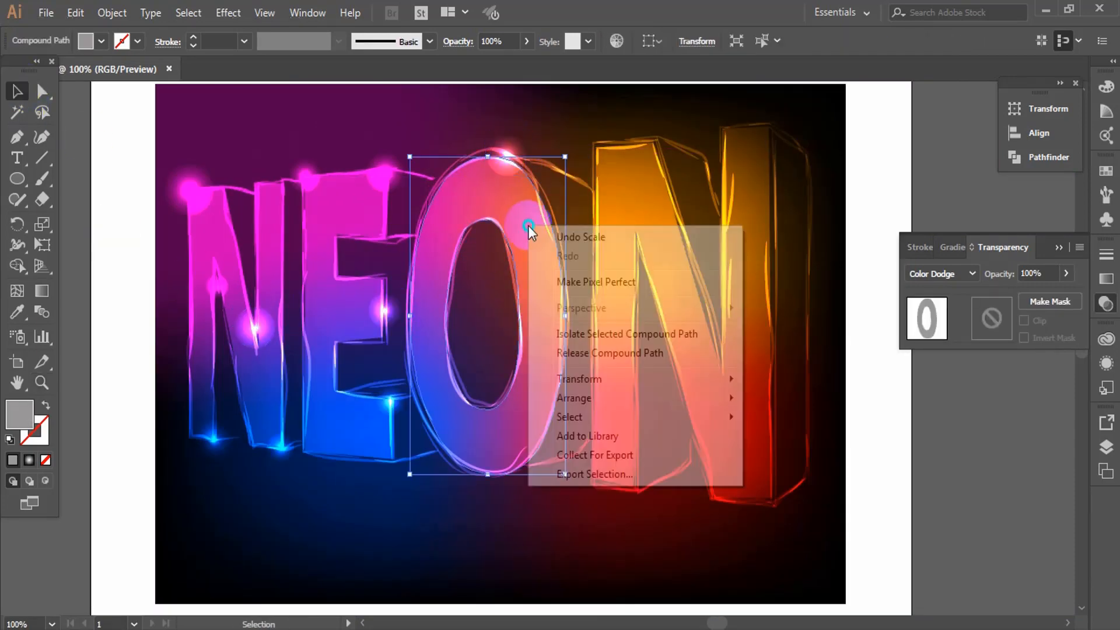
click(793, 392)
key(ctrl+shift+a)
click(520, 177)
click(477, 156)
click(530, 120)
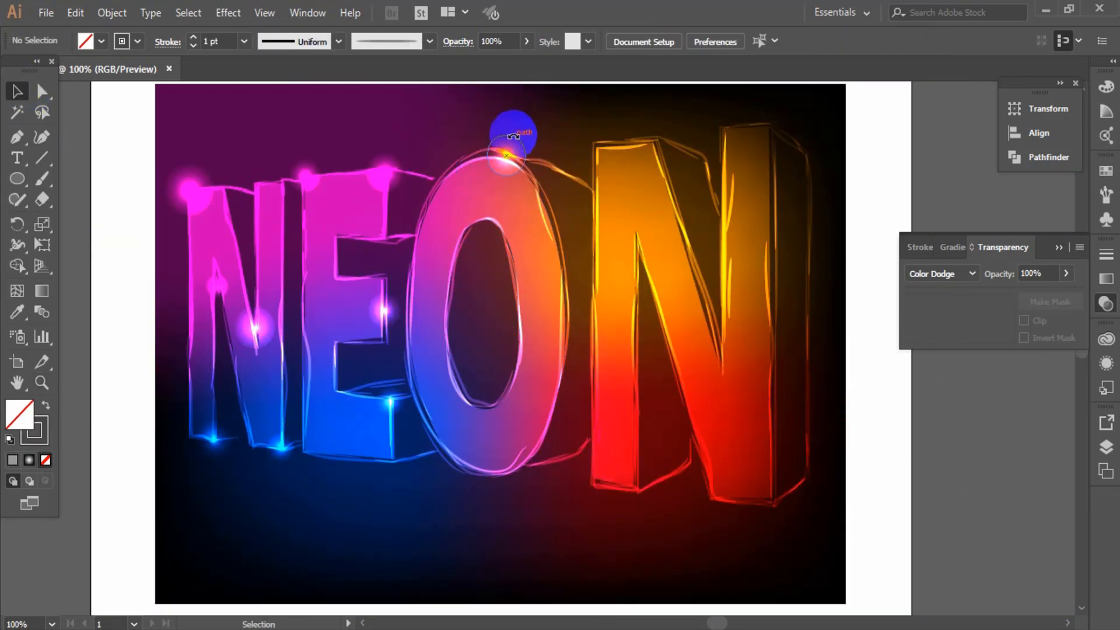
Step: Spread glow copies over the E's bottom corner, the O's inner and right edges, and the second N's upper-left corner, inner notch and left base
drag(512, 151, 735, 133)
click(466, 425)
click(481, 412)
click(485, 407)
click(534, 348)
click(928, 446)
click(927, 446)
click(927, 292)
key(ctrl+shift+a)
key(ctrl+shift+a)
key(ctrl+z)
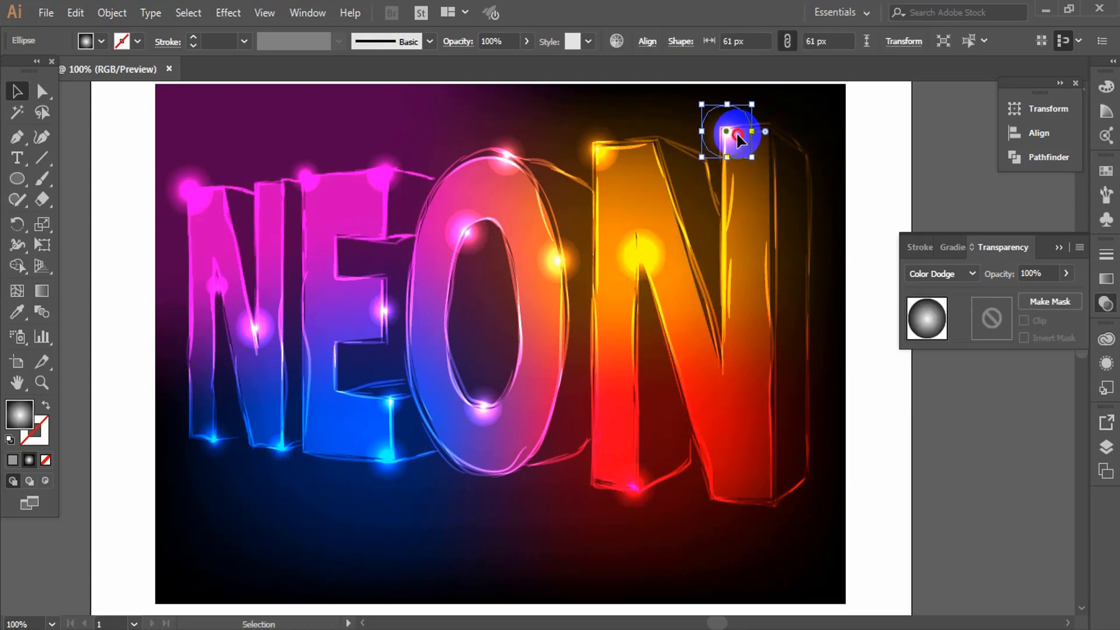
Step: Add small glows to the top of the second N's right stem and its rear upper-right corner
key(ctrl+shift+a)
scroll(744, 234, up, 4)
drag(736, 212, 816, 235)
key(ctrl+shift+a)
scroll(818, 226, down, 4)
Step: Add glow copies at the second N's lower notch and bottom-right corners, and on the O's lower-right edge
drag(809, 161, 530, 467)
key(ctrl+shift+a)
scroll(727, 408, up, 4)
click(726, 438)
click(458, 194)
scroll(608, 286, down, 4)
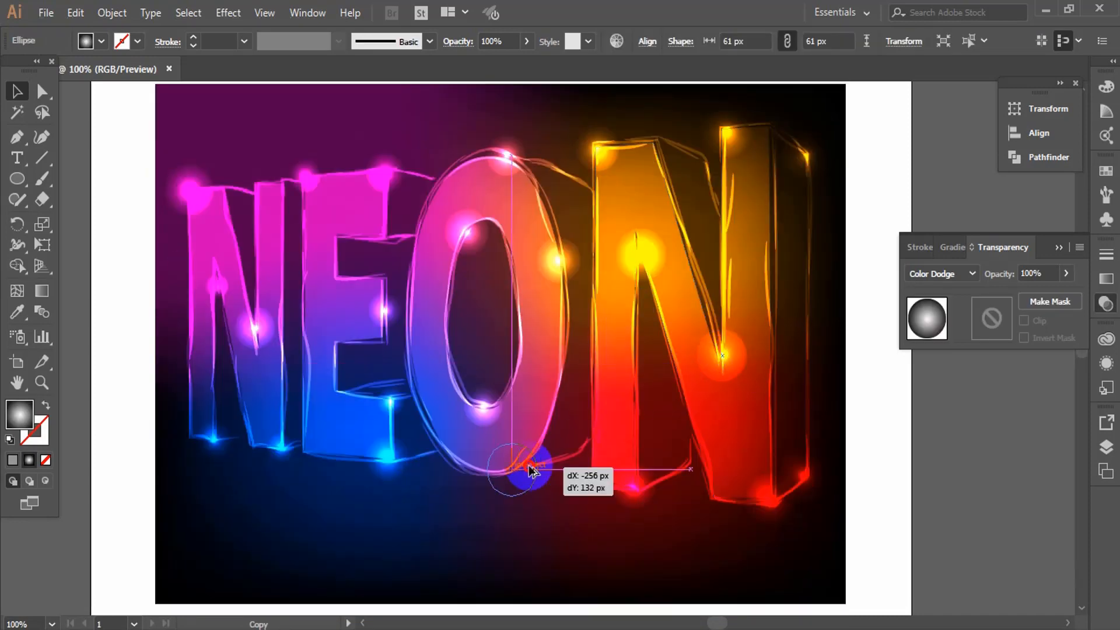
click(532, 549)
Step: Examine the complete NEON artwork with its glow highlights
key(z)
alt+click(554, 398)
alt+click(554, 397)
scroll(553, 349, up, 3)
key(v)
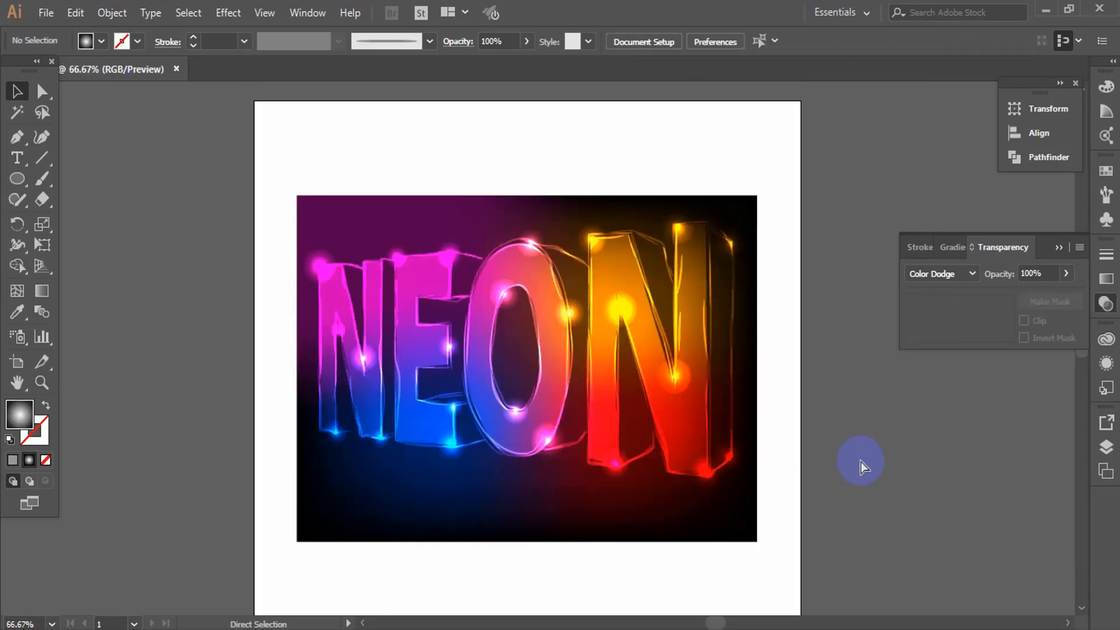
scroll(234, 378, down, 2)
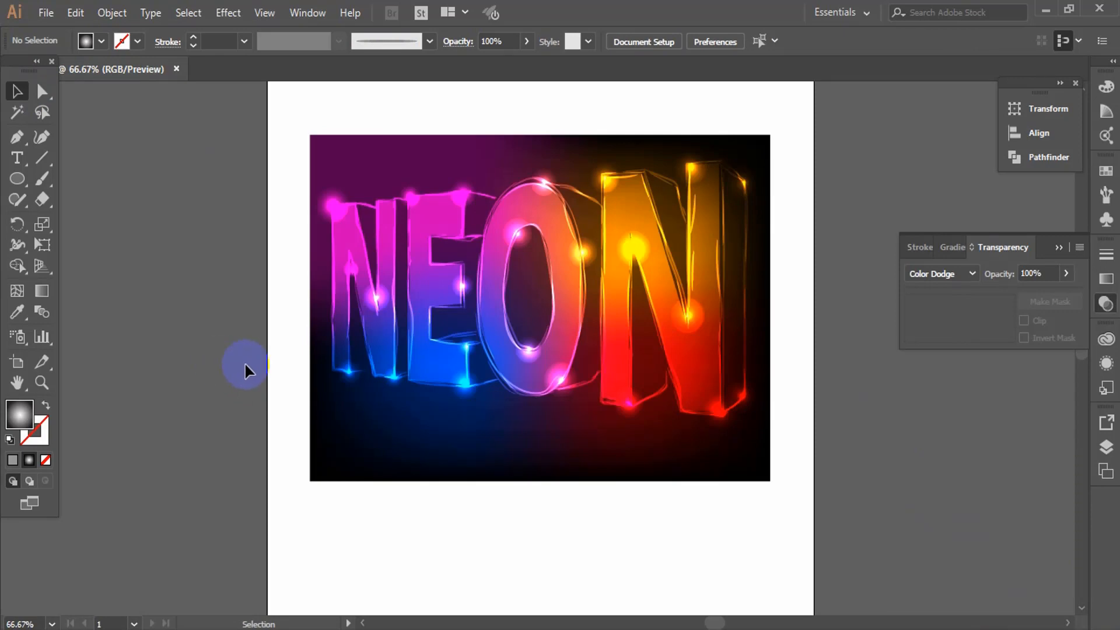
Step: Draw a thin horizontal ellipse about 295 by 25 px beside the artboard and fill it with a white-to-black radial gradient at 11.7% aspect ratio
click(18, 181)
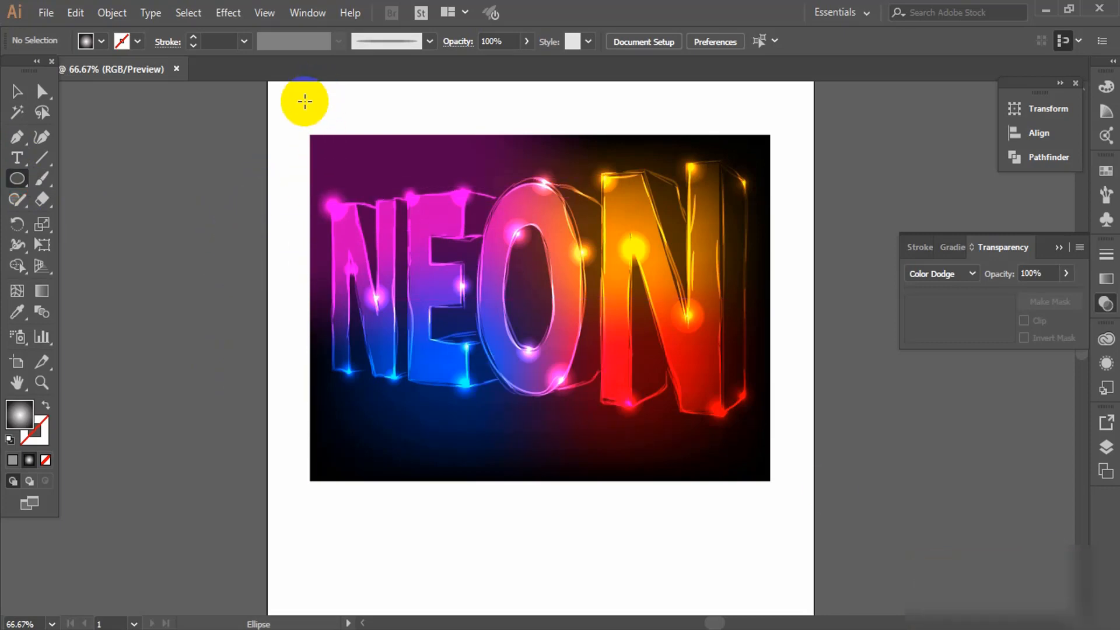
drag(105, 308, 269, 322)
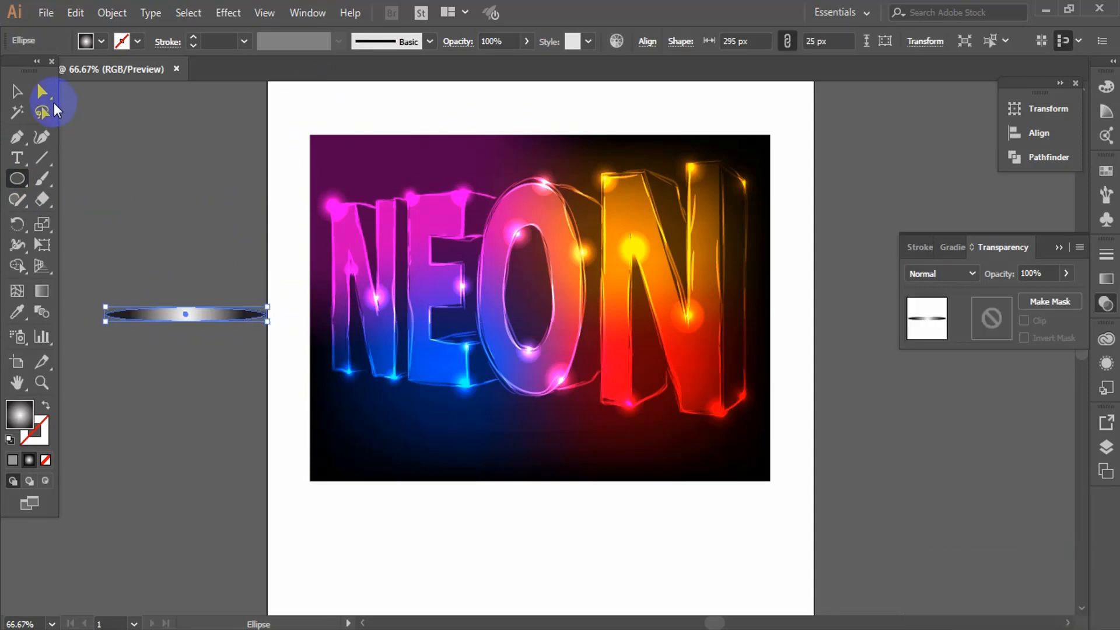
click(954, 246)
click(1066, 271)
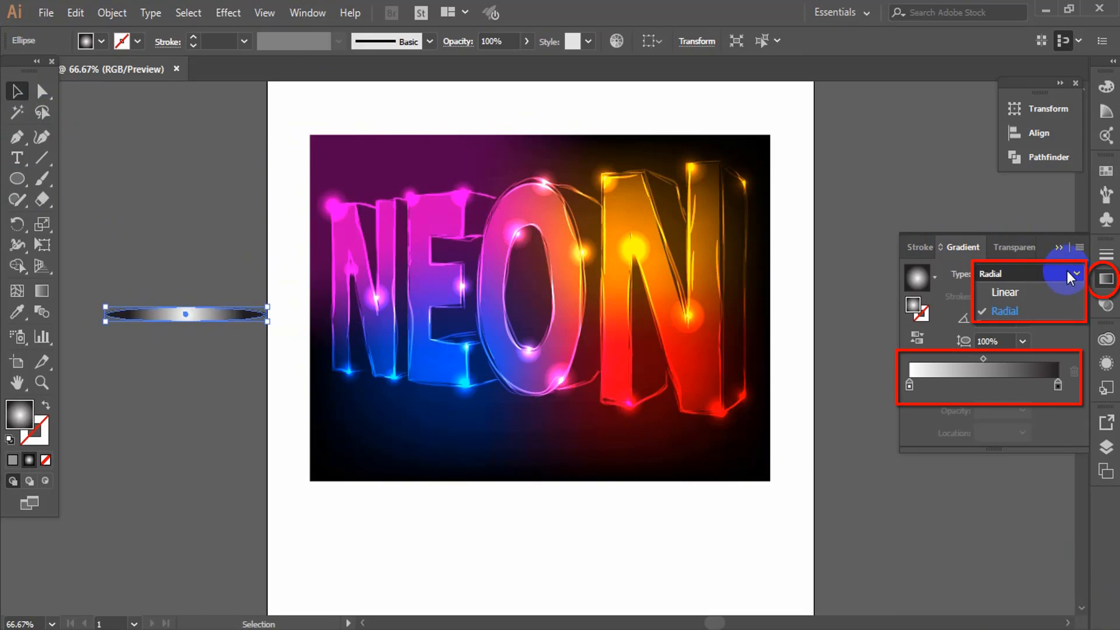
click(1066, 271)
click(17, 313)
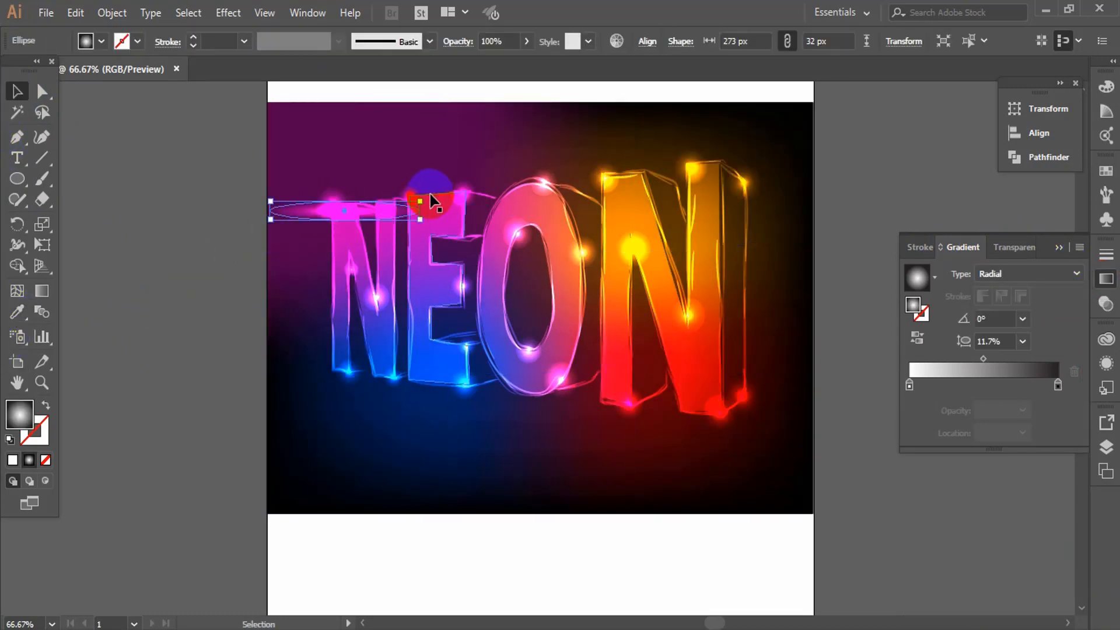
Step: Rotate the thin flare ellipse to about 37° and centre it on the first N's upper-left corner
drag(429, 192, 408, 169)
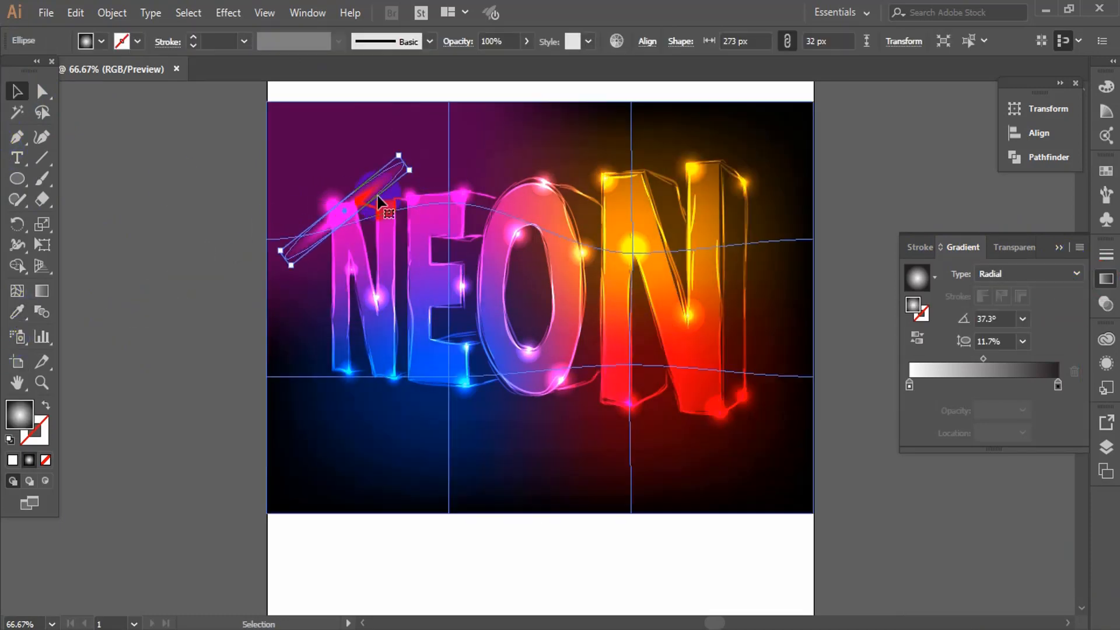
click(374, 200)
click(353, 202)
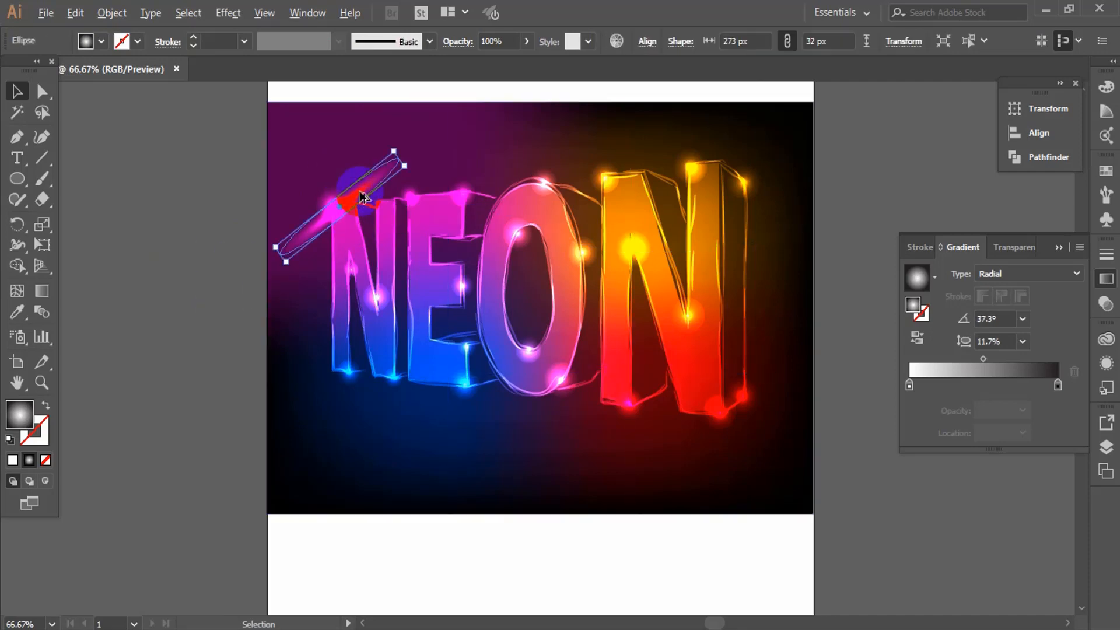
Step: Copy the flare to the second N, rotate it to slope downward to the right, and place it across the rear upper-right corner
alt+drag(356, 199, 620, 237)
drag(660, 185, 723, 287)
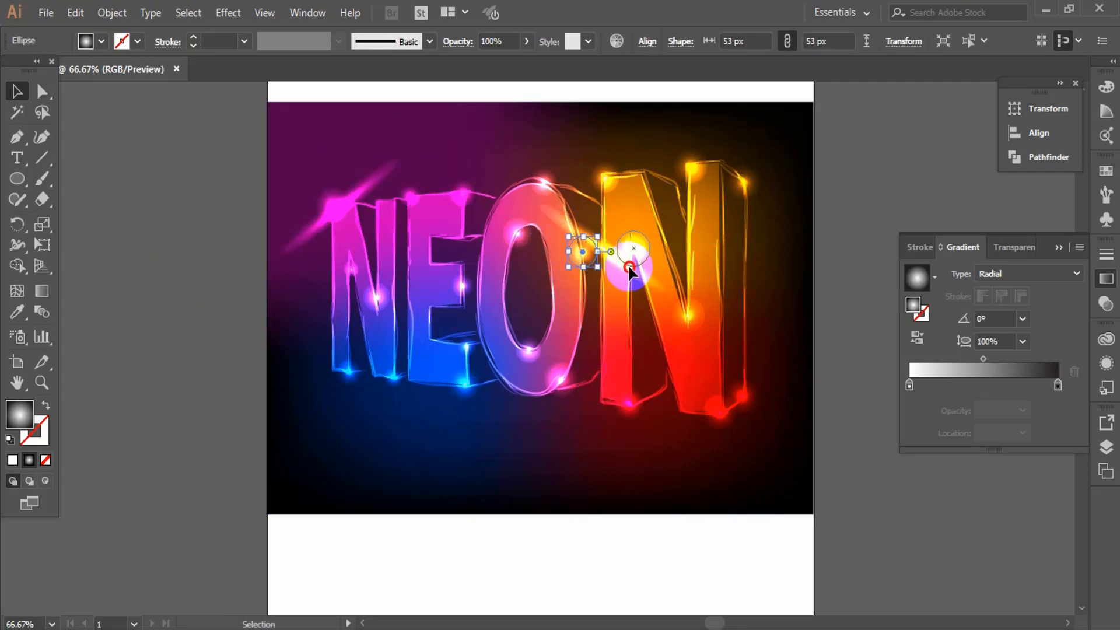
drag(606, 246, 727, 165)
click(778, 300)
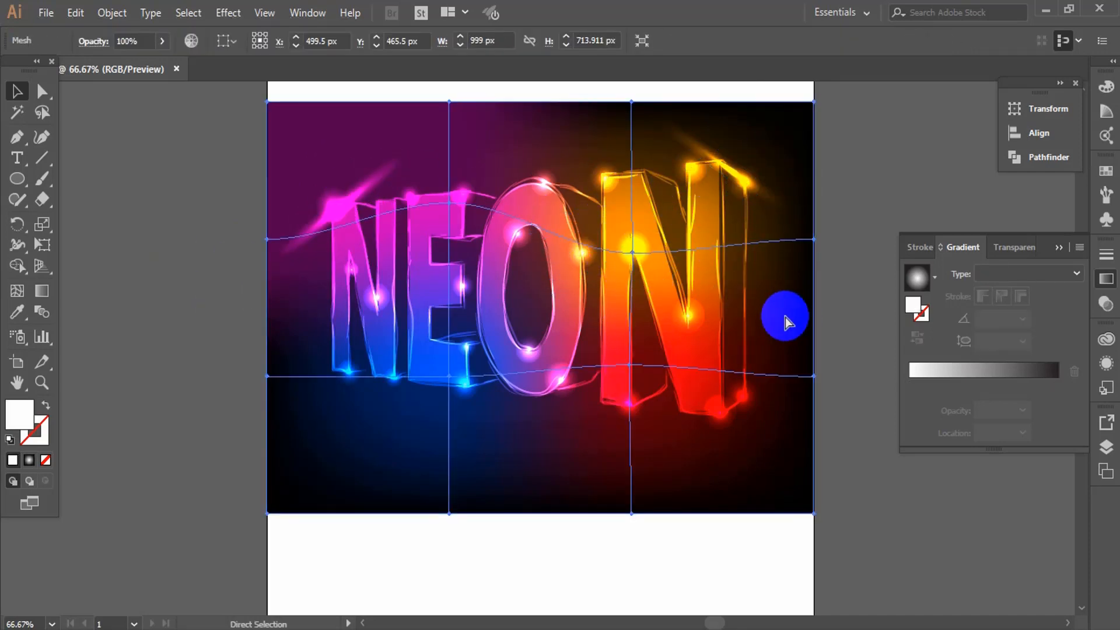
key(ctrl+z)
Step: Add a vertical flare copy rotated to -90° along the second N's left edge and enlarge it to about 381 px long
alt+drag(769, 195, 637, 454)
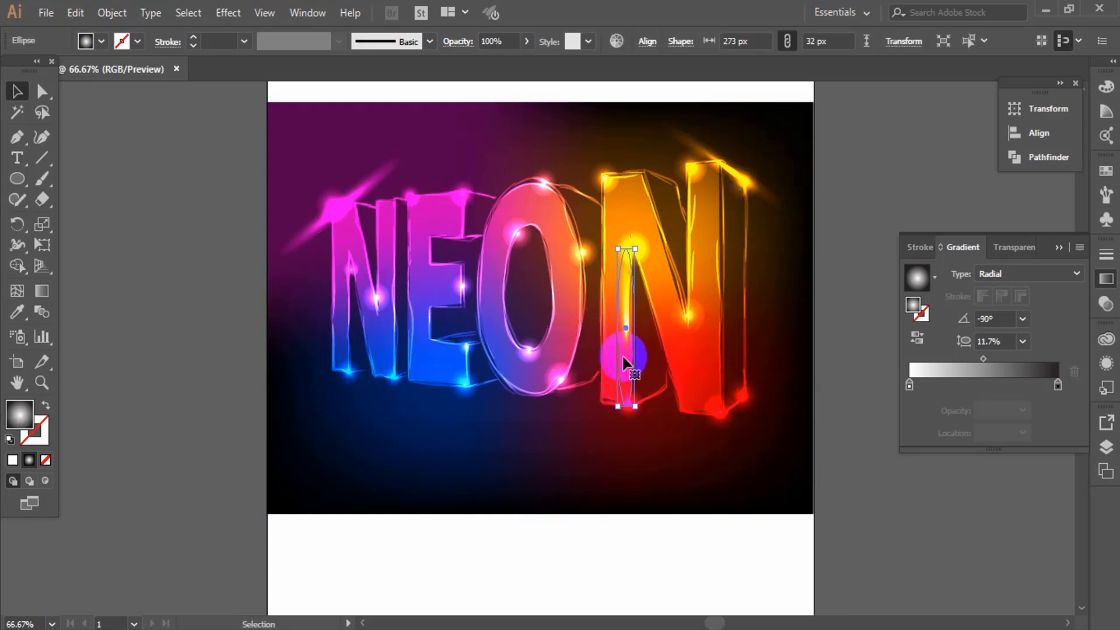
drag(625, 355, 601, 288)
alt+shift+drag(594, 338, 592, 373)
click(840, 457)
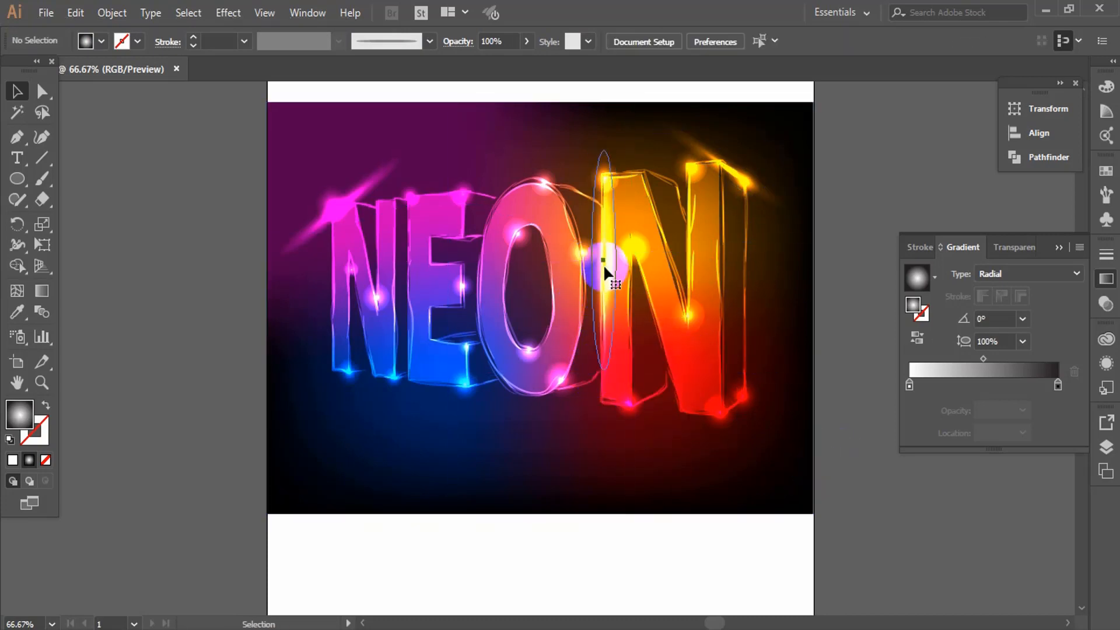
Step: Copy the vertical flare, rotate it to about 177°, enlarge it, and place it along the base between the O and the second N
alt+drag(604, 268, 522, 465)
drag(536, 339, 640, 478)
drag(560, 462, 611, 427)
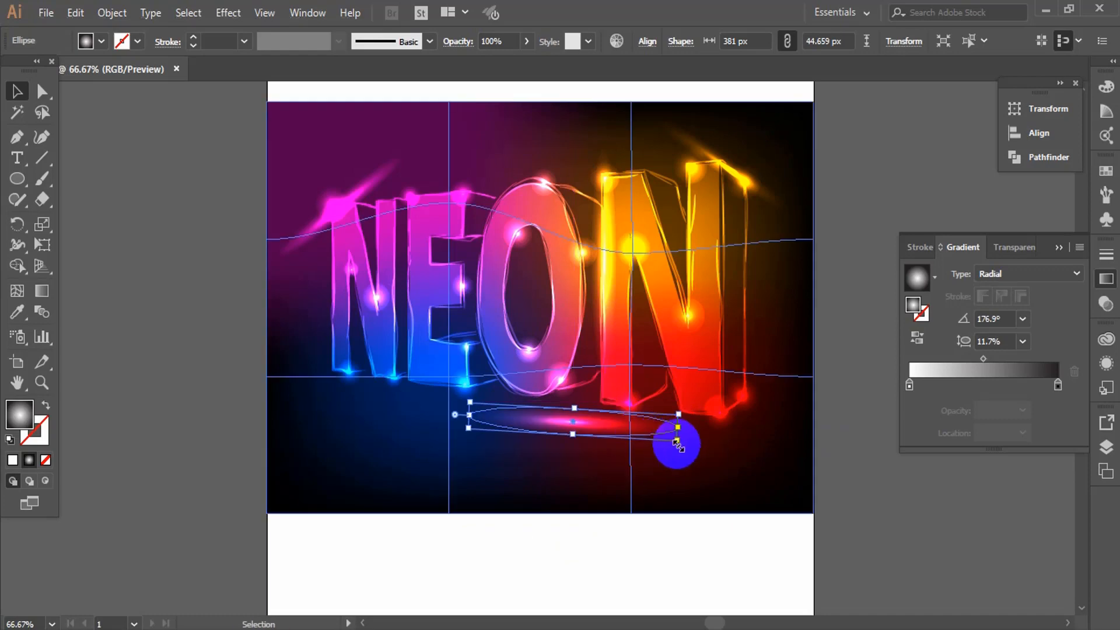
alt+shift+drag(681, 441, 746, 453)
drag(632, 433, 632, 408)
click(840, 438)
Step: Open the export dialog for the finished NEON artwork
ctrl+alt+click(542, 319)
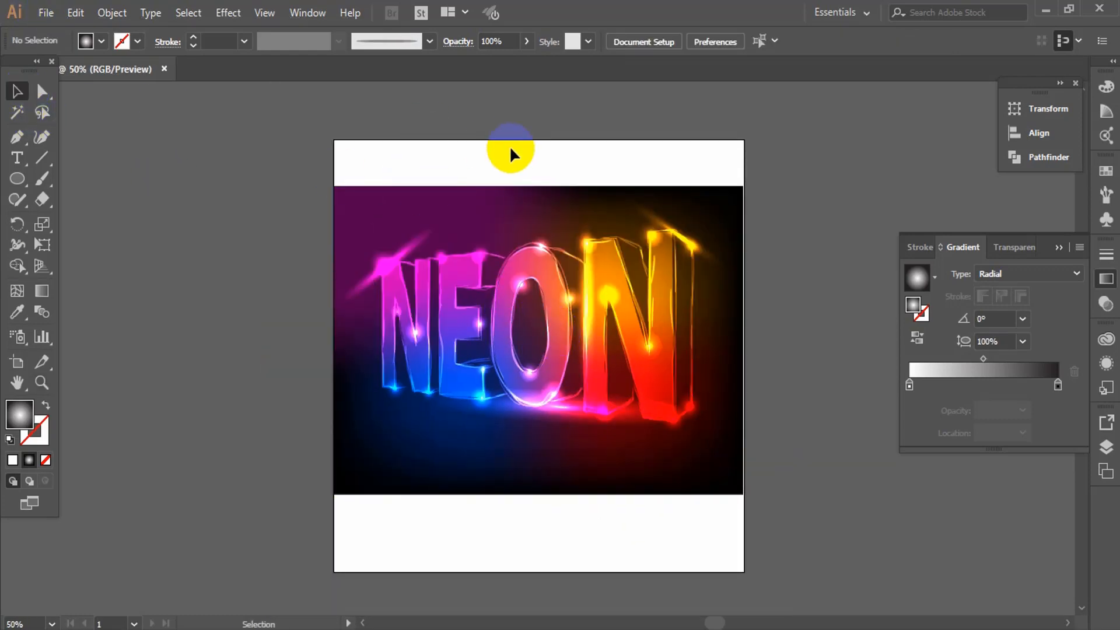
click(41, 16)
click(100, 29)
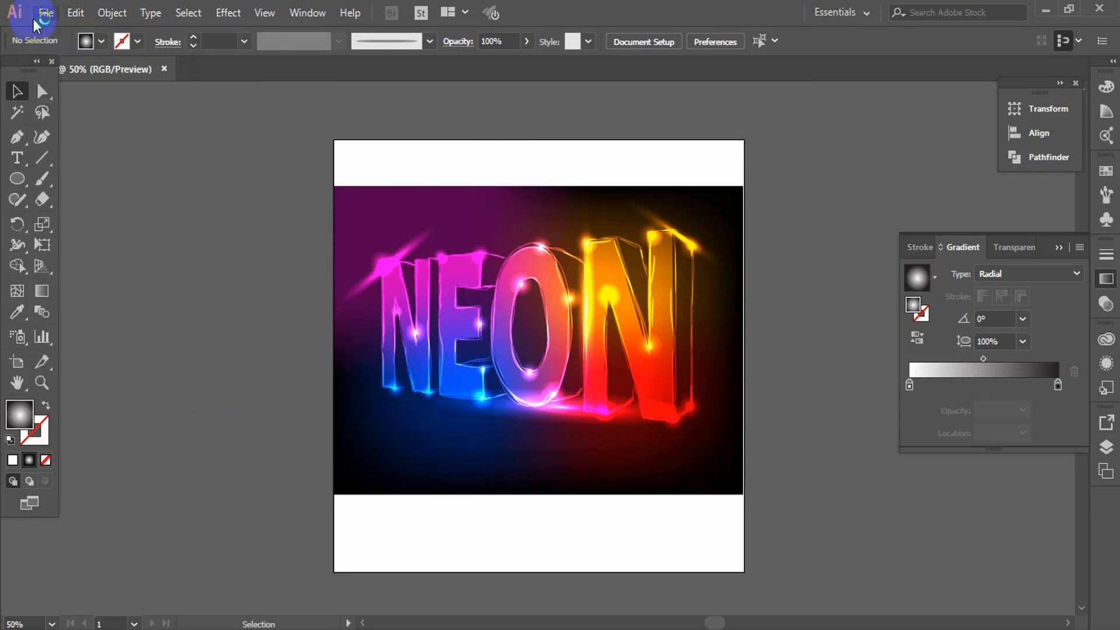
click(56, 19)
click(58, 22)
click(58, 23)
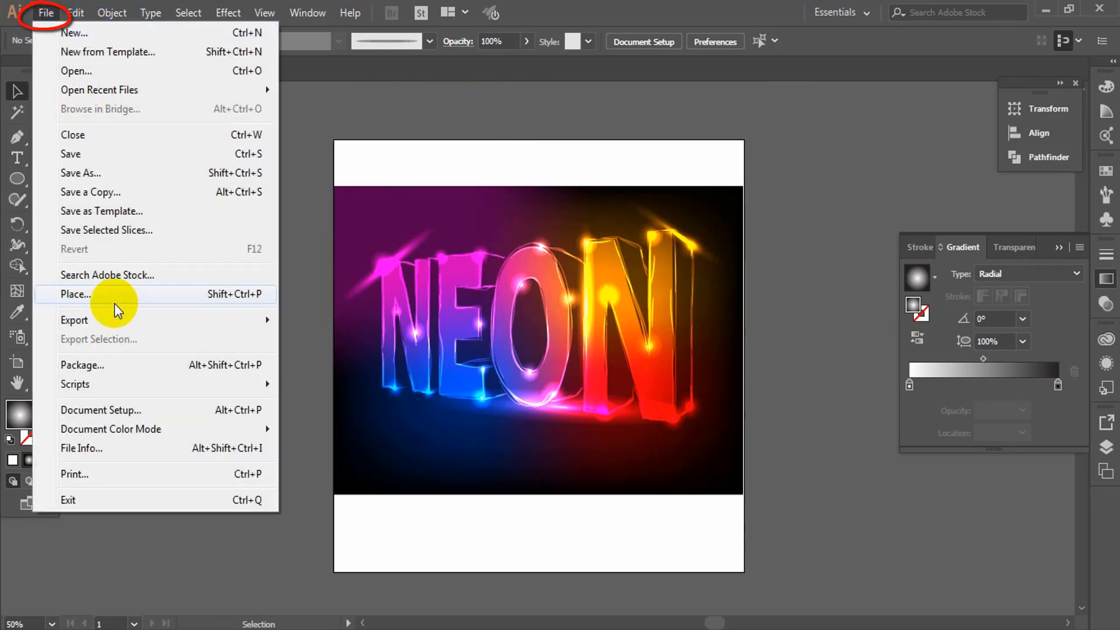
mouse_move(120, 320)
click(327, 339)
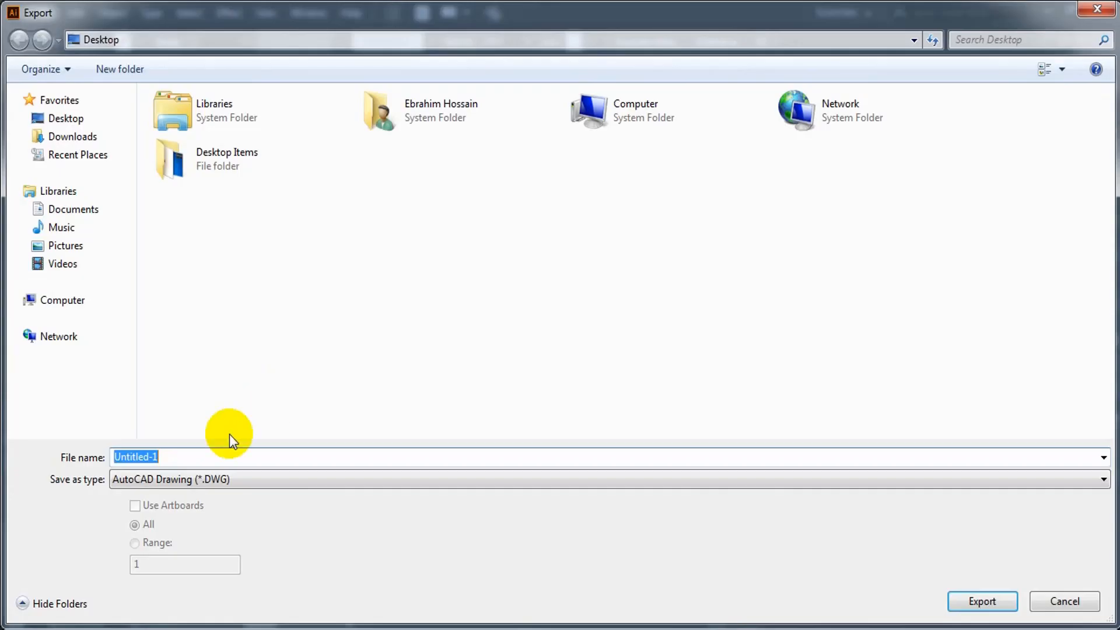
Step: Export the artwork to the Desktop in JPEG format with the file name "neon text effect"
click(185, 484)
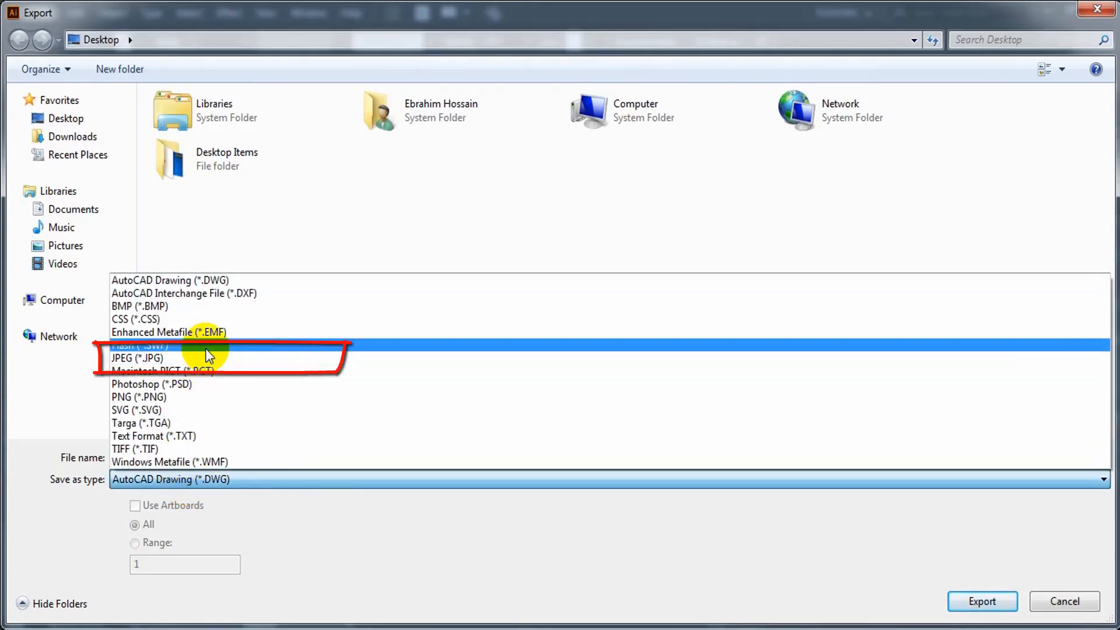
click(207, 358)
double_click(186, 453)
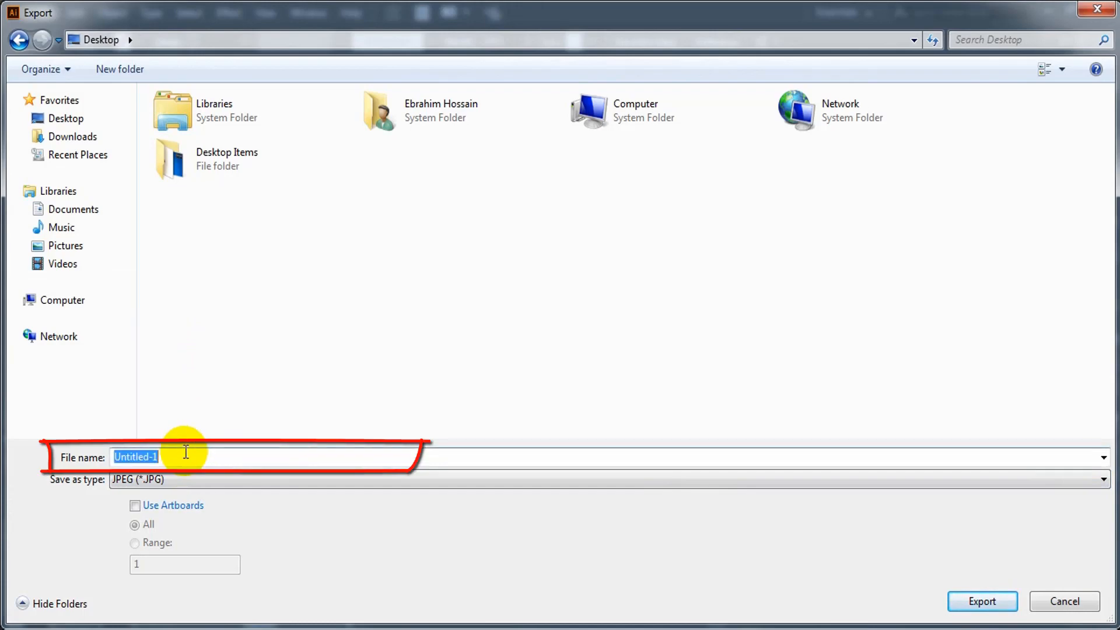
text(neon text effect)
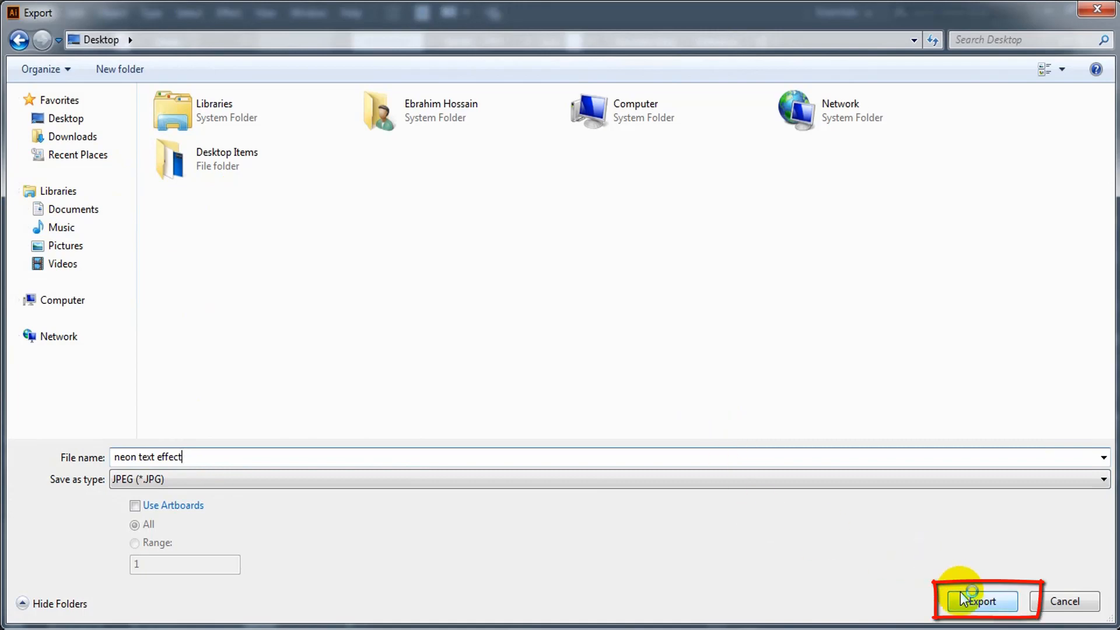
click(79, 116)
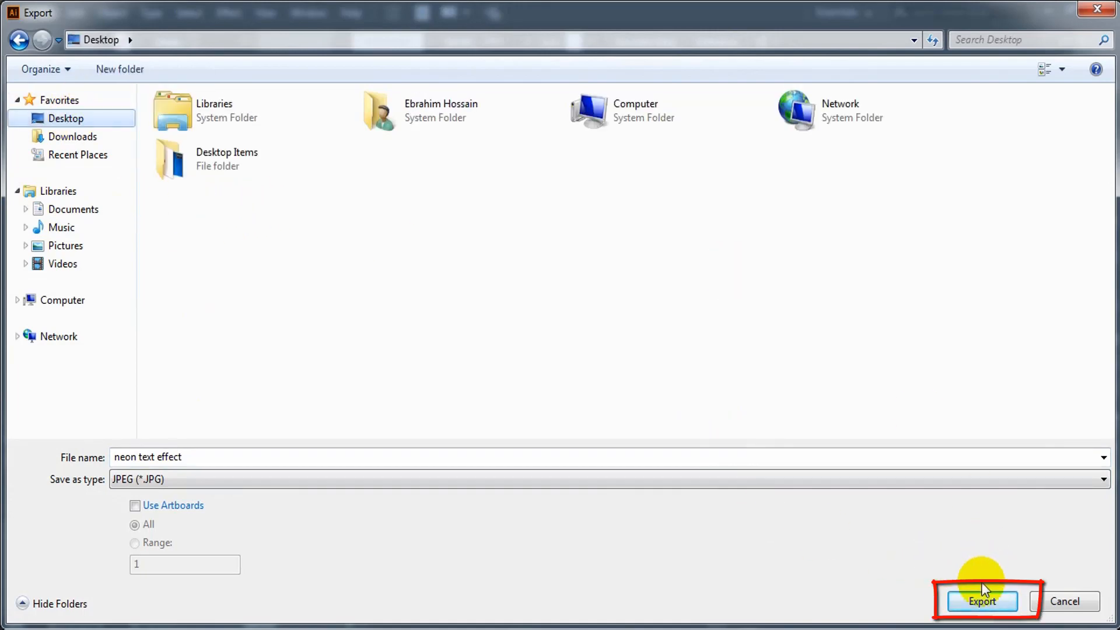
click(982, 603)
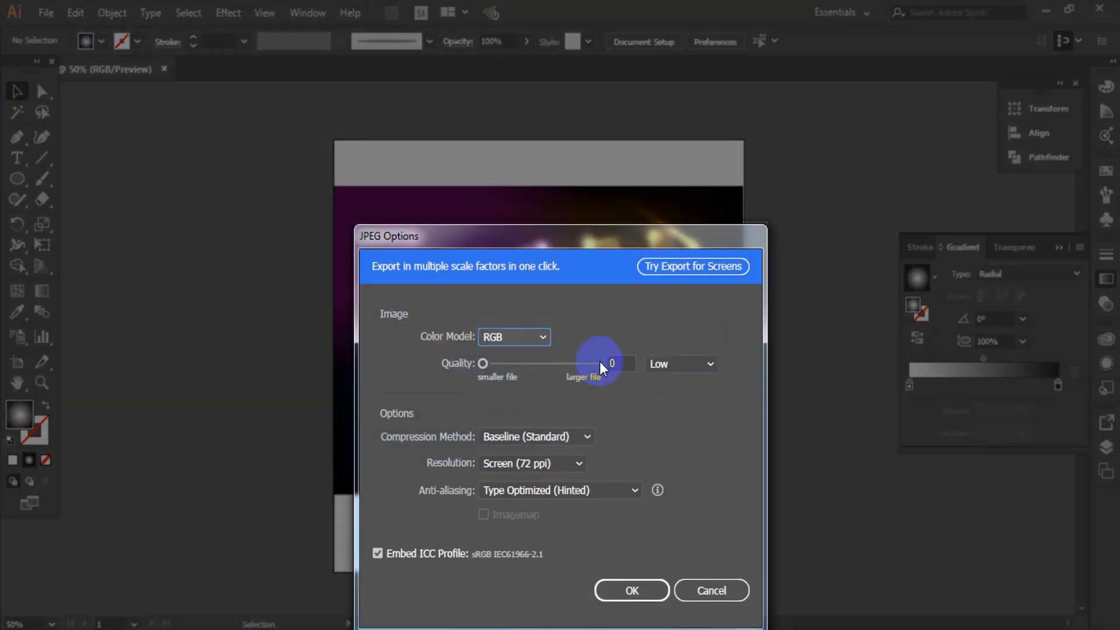
Step: Set the JPEG quality to 10 (Maximum) and the resolution to High (300 ppi), and complete the export
click(579, 464)
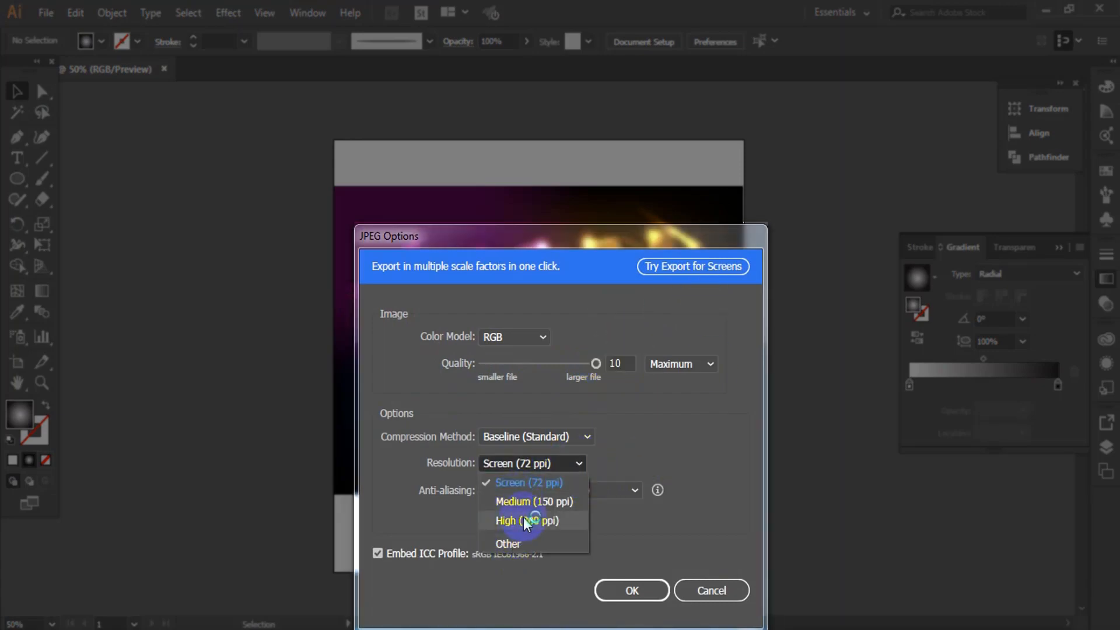
click(527, 521)
click(632, 590)
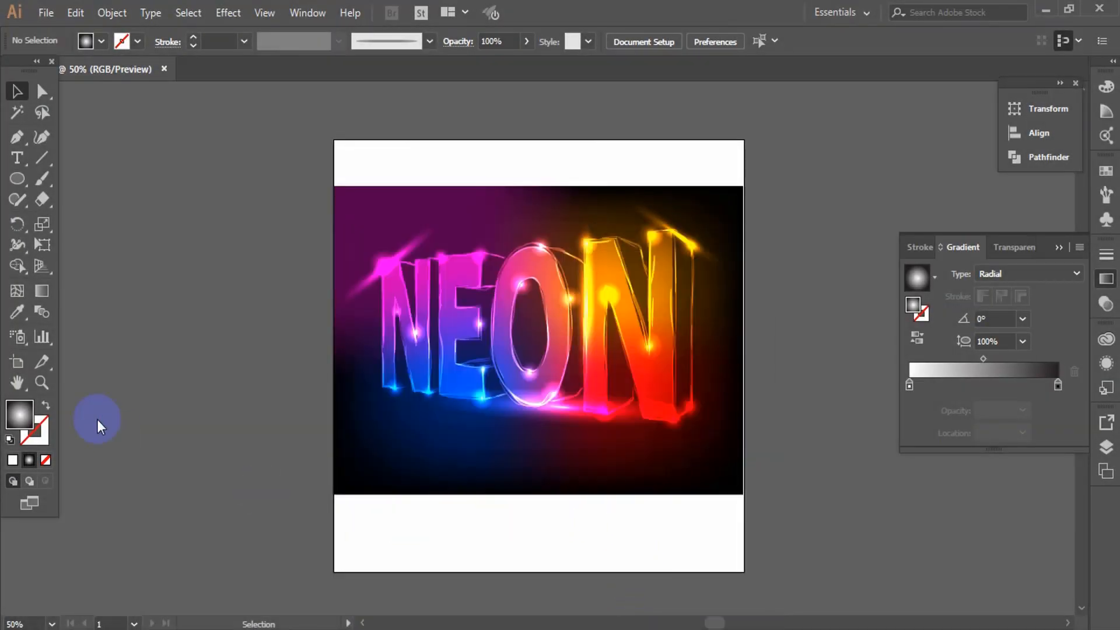